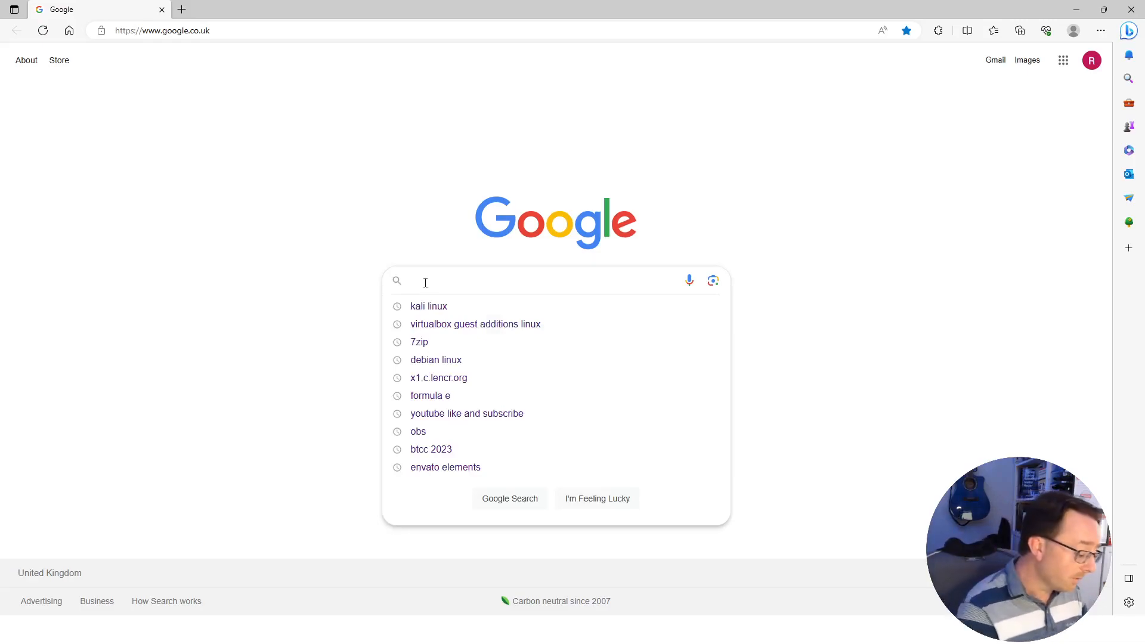
- Search Google for 'kali linux' and open the official kali.org result
type("ka")
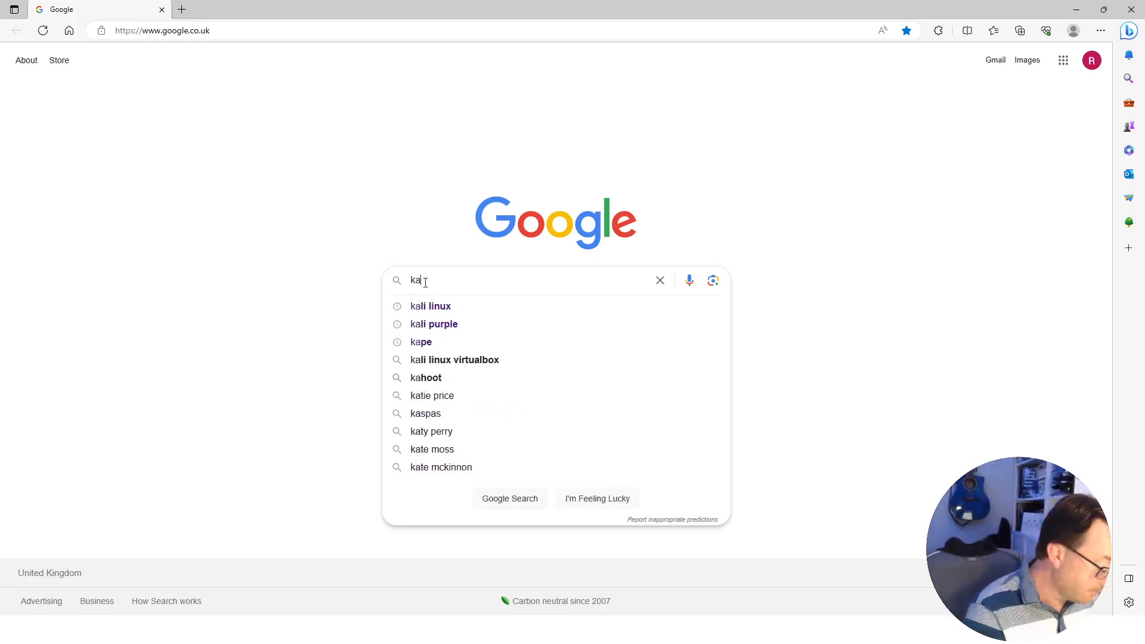
type("li linux")
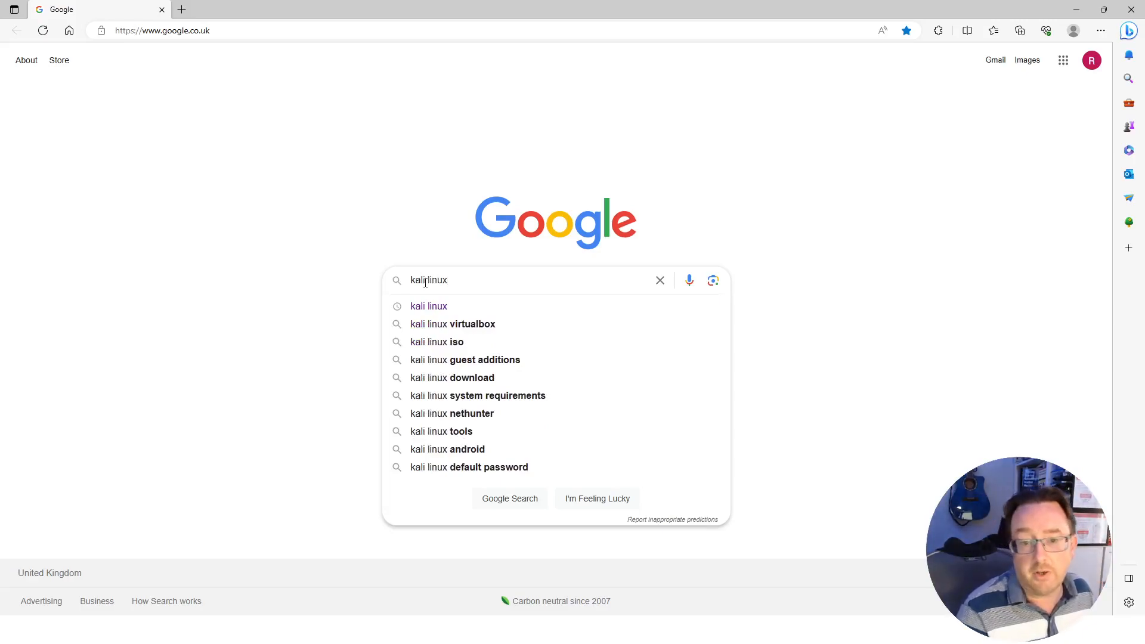
key("Return")
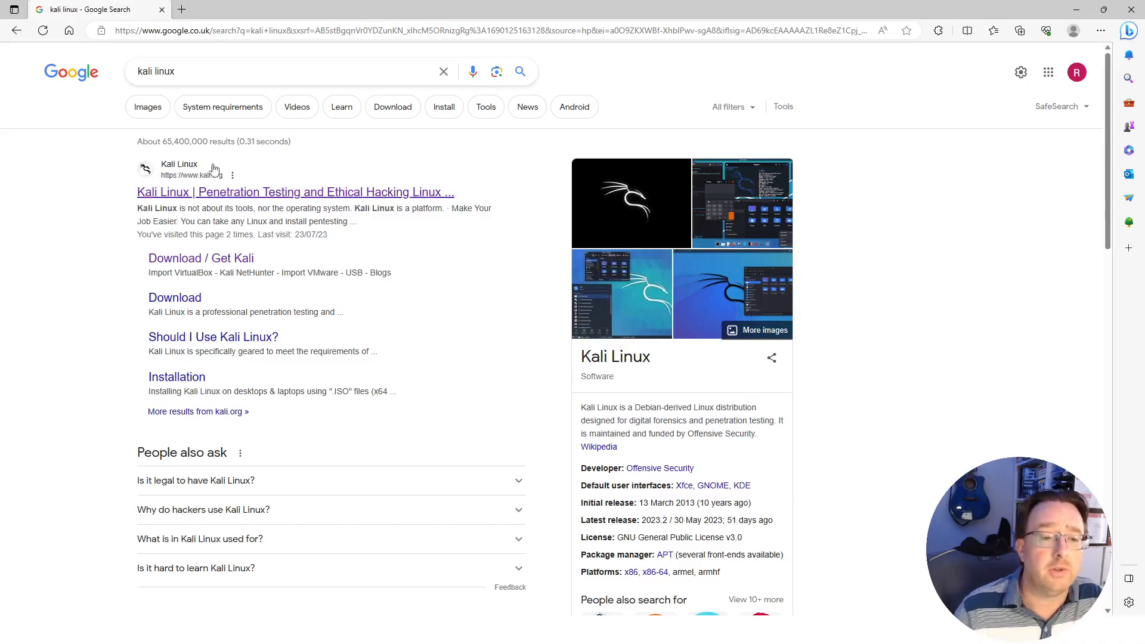
left_click(180, 193)
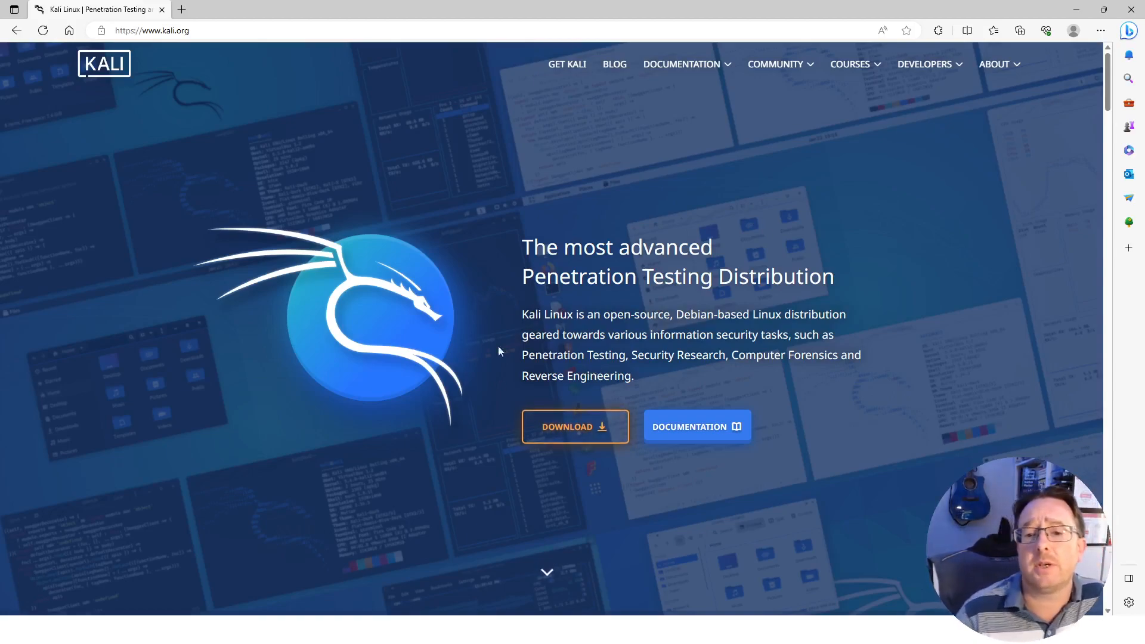
- Look over the kali.org homepage menus, then go to the Get Kali download page
left_click_drag(644, 382, 521, 313)
left_click(346, 165)
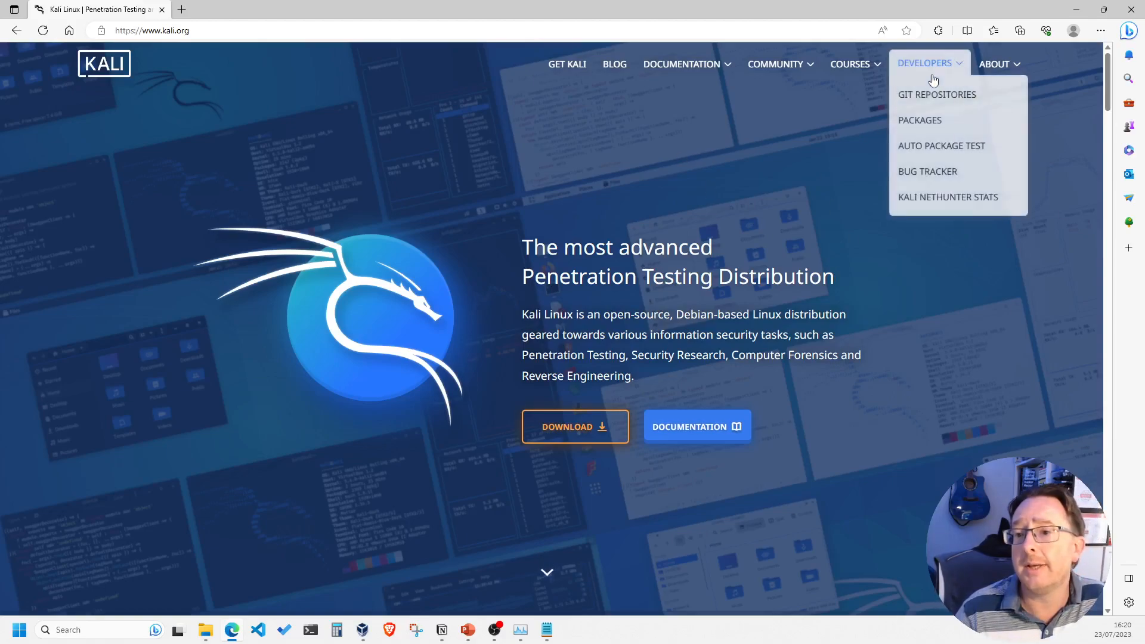
mouse_move(997, 66)
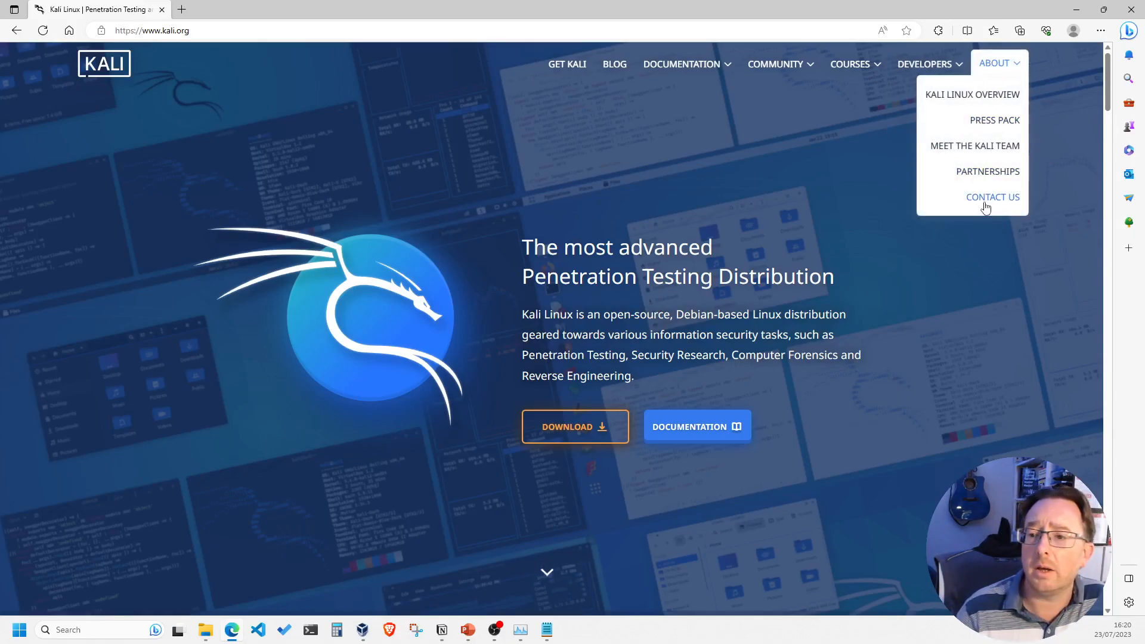
mouse_move(855, 67)
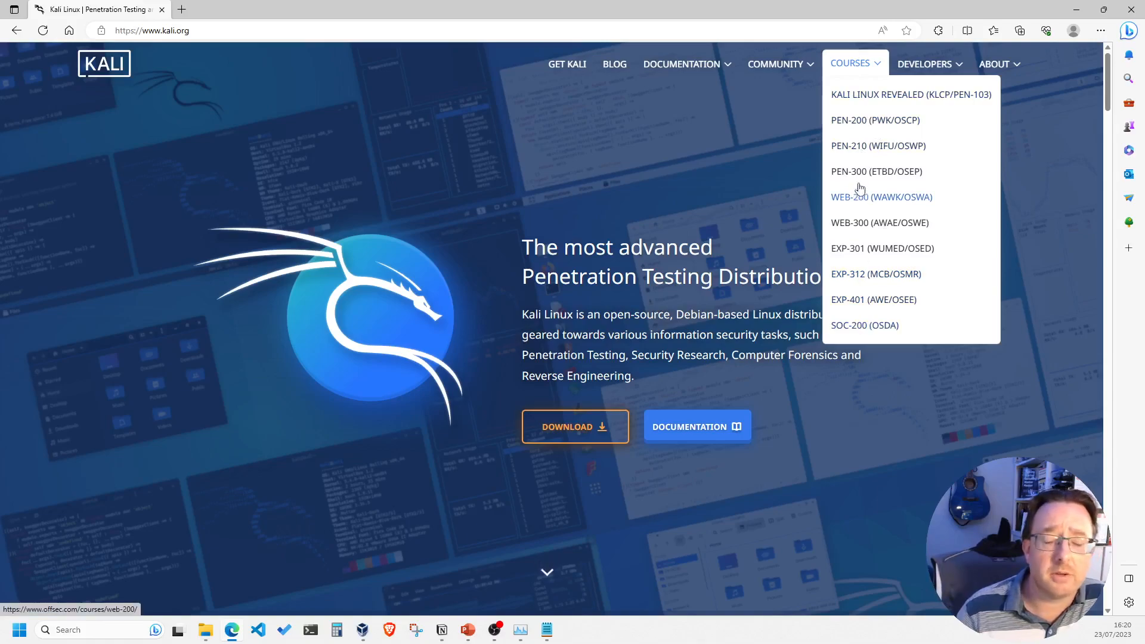
mouse_move(780, 67)
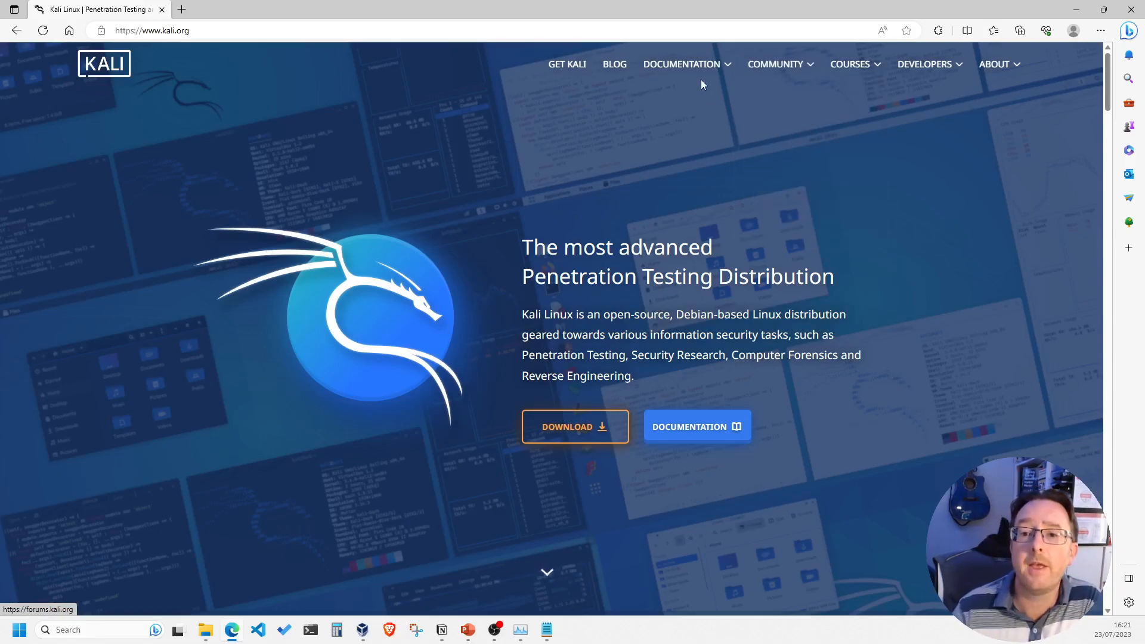
mouse_move(691, 66)
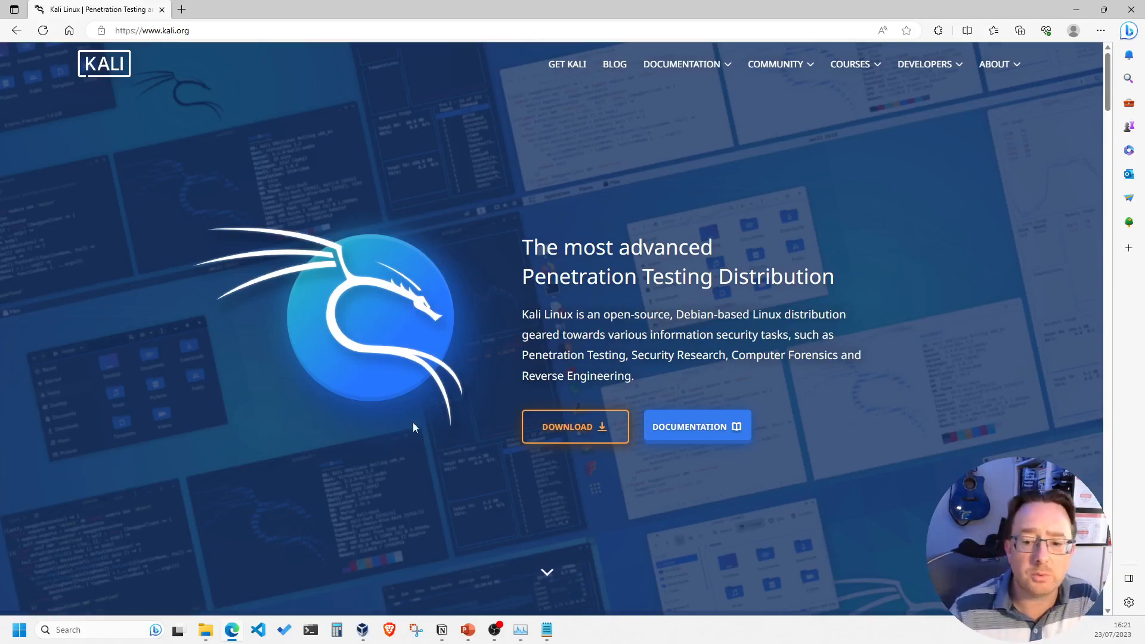
left_click(560, 430)
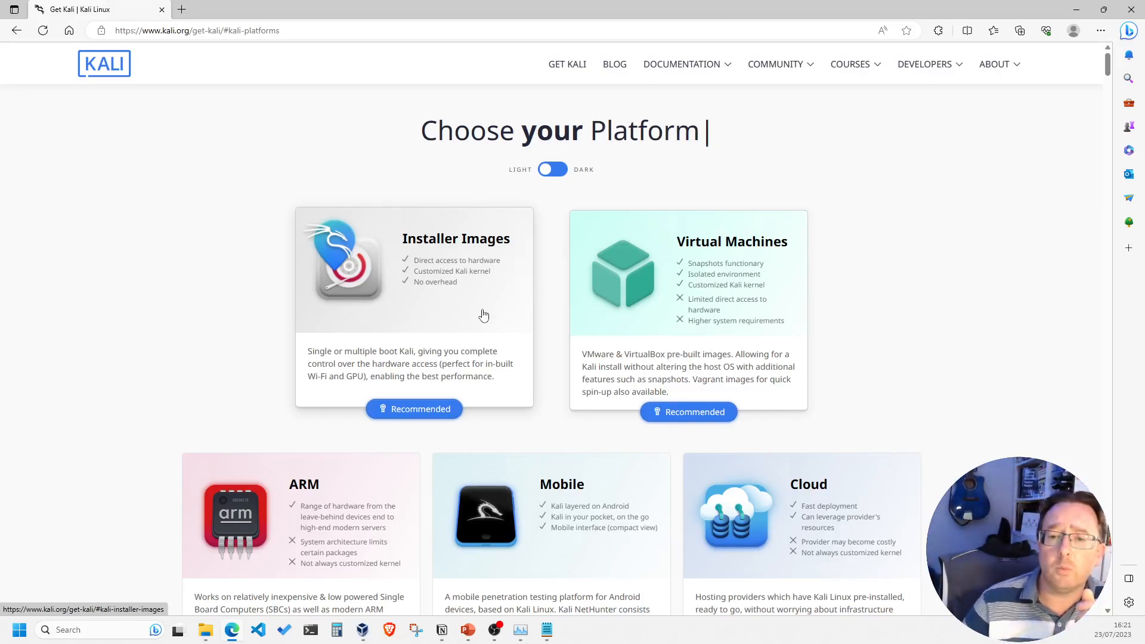
- Review the Get Kali platform cards and choose Installer Images
scroll(418, 287, "down", 2)
scroll(310, 444, "up", 1)
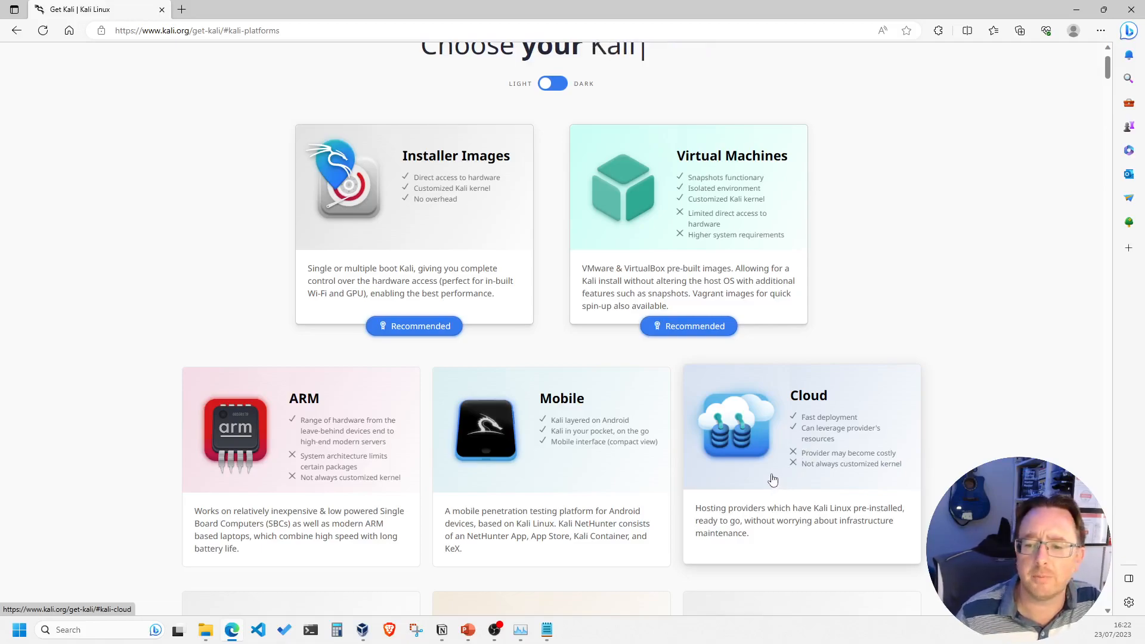
scroll(772, 477, "down", 3)
scroll(773, 475, "down", 1)
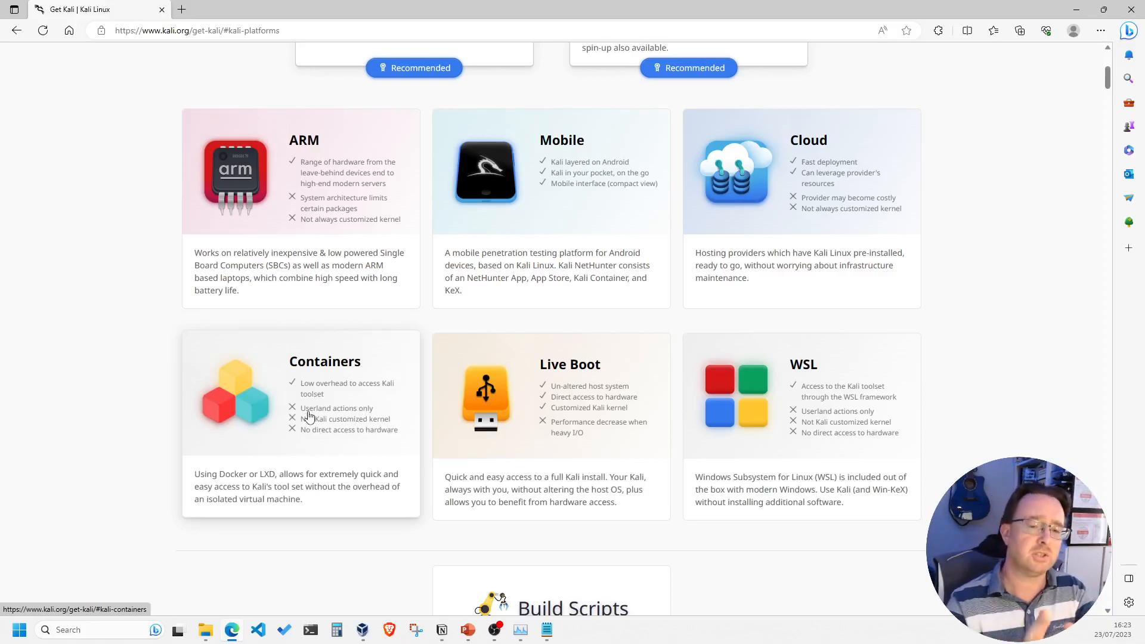
scroll(396, 409, "up", 5)
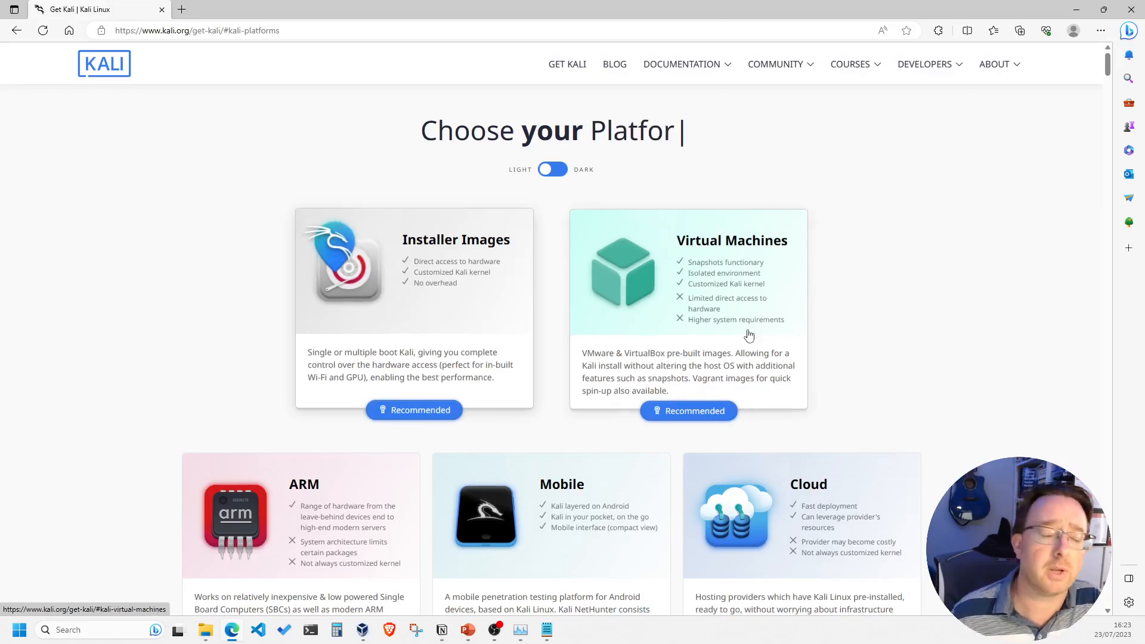
scroll(388, 316, "down", 8)
left_click(382, 326)
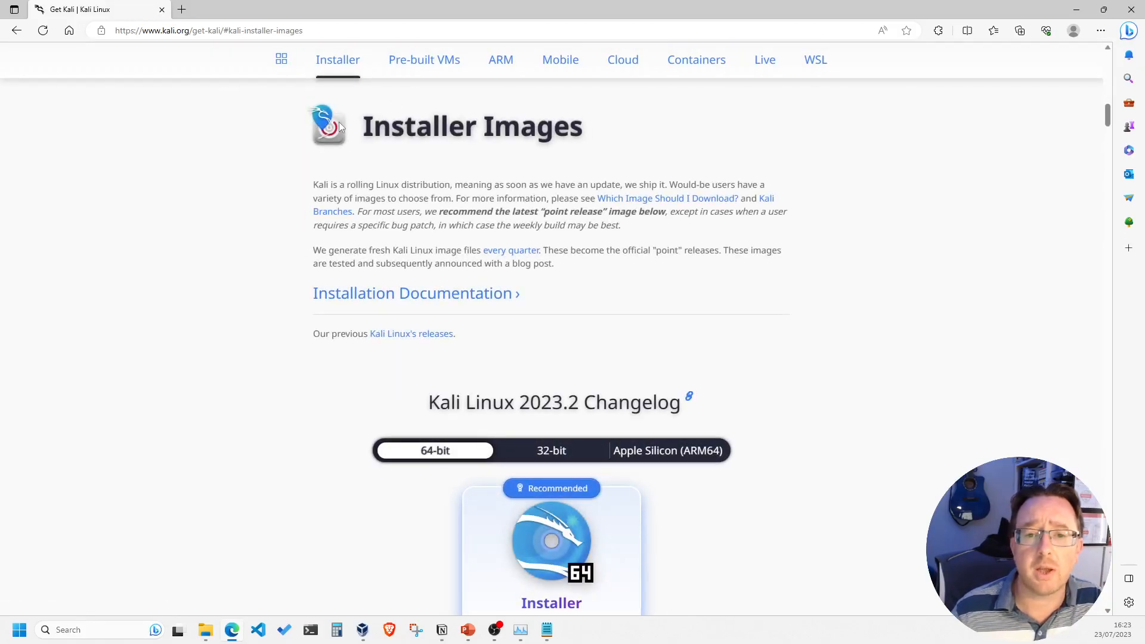
- Scroll past the 2023.2 changelog and download the 64-bit kali-linux-2023.2a-installer-amd64.iso
scroll(438, 396, "down", 3)
scroll(438, 396, "up", 3)
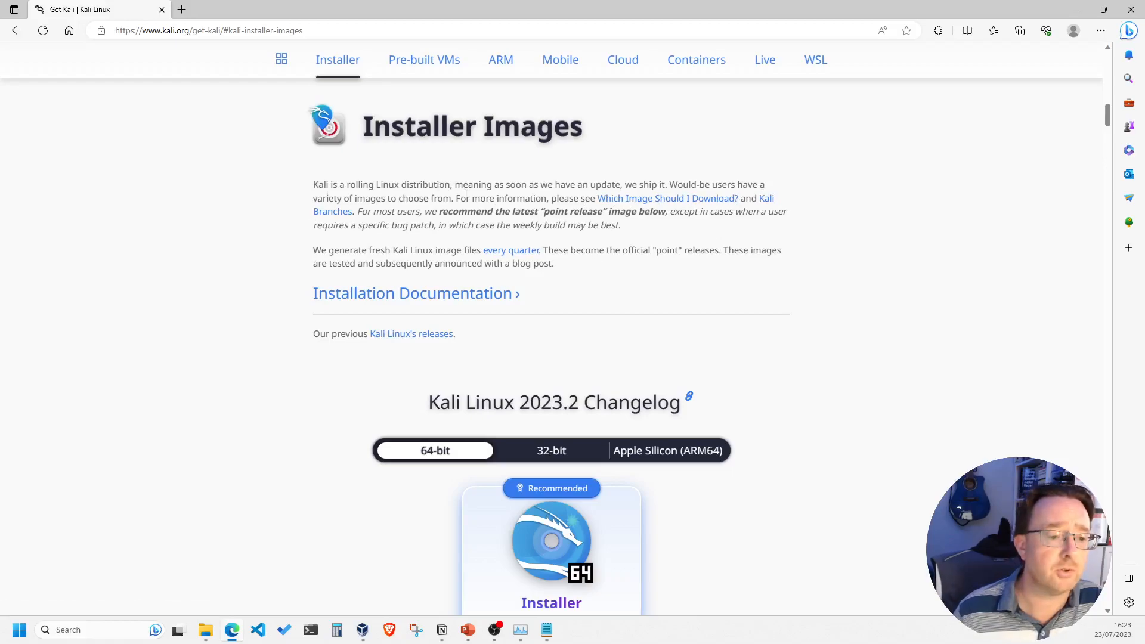
scroll(358, 409, "down", 3)
scroll(360, 413, "down", 2)
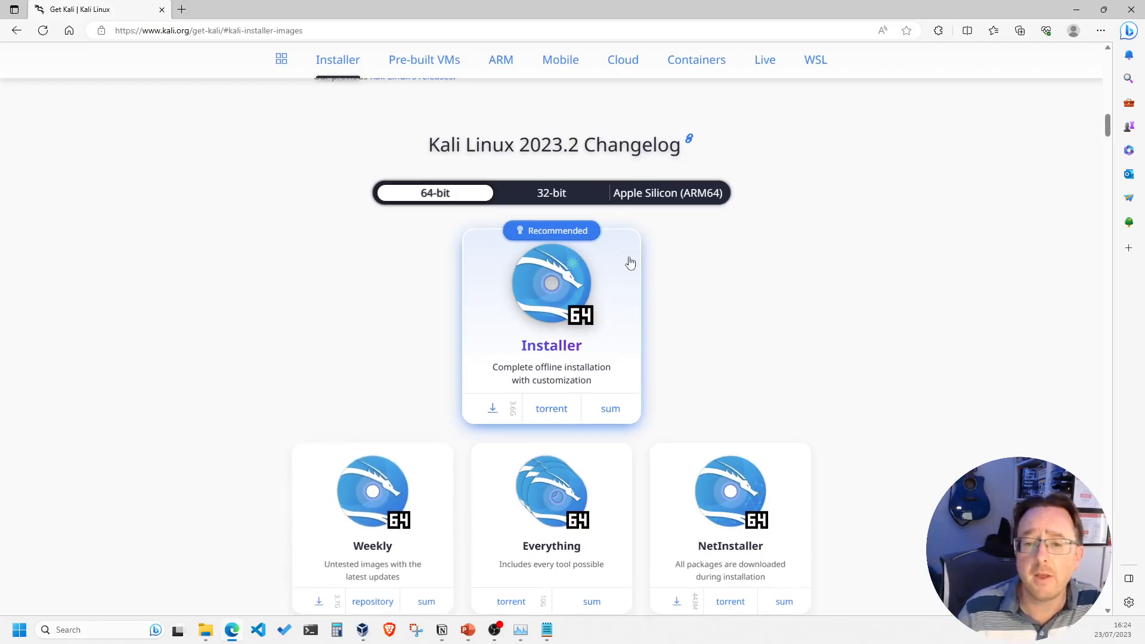
scroll(632, 261, "down", 1)
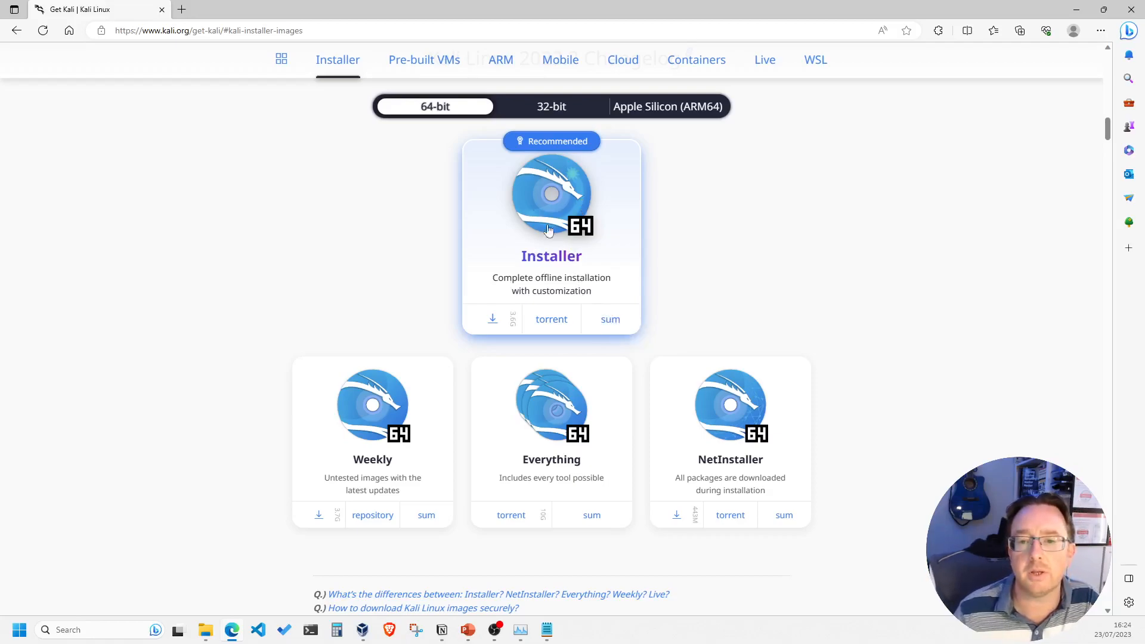
left_click(493, 322)
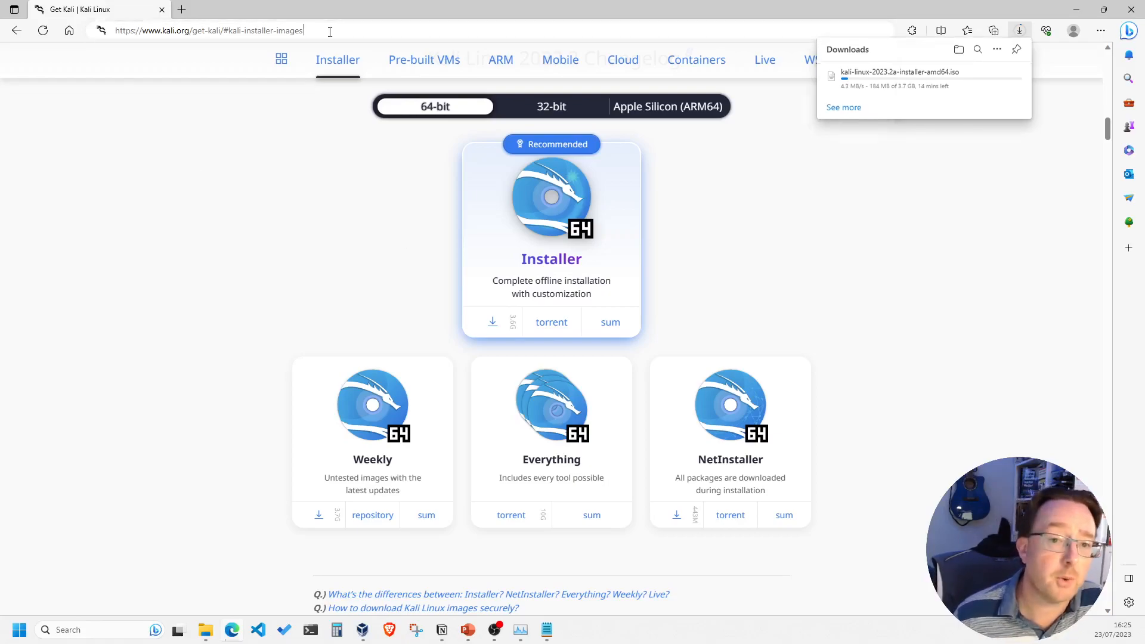
- Dismiss the downloads flyout and address suggestions to return to Installer Images
left_click(137, 30)
left_click(187, 272)
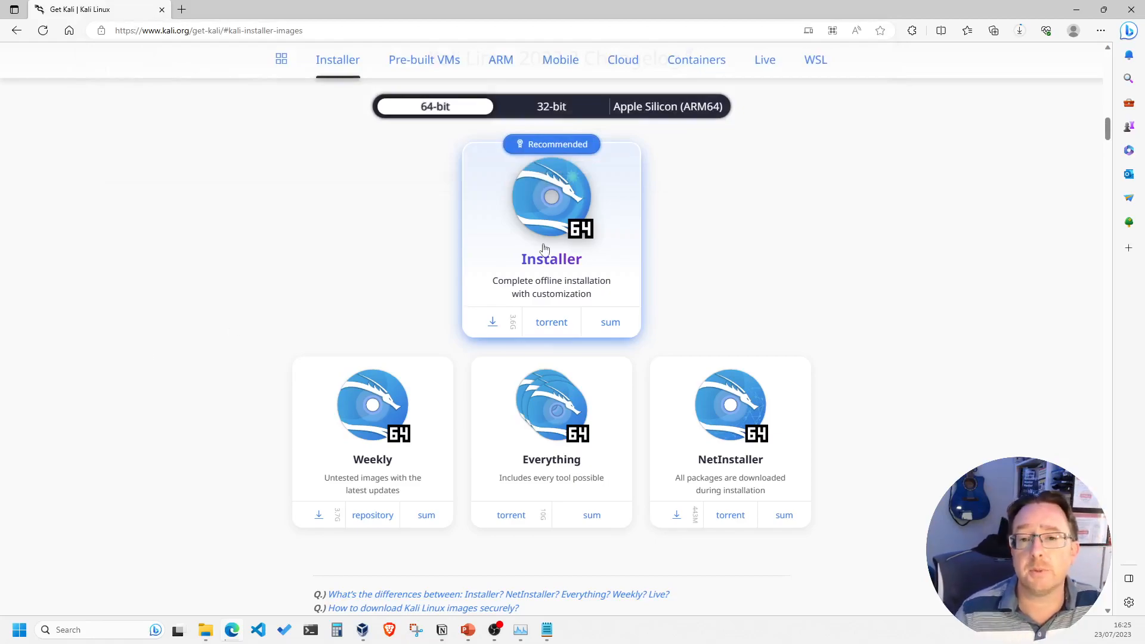
- Switch to Pre-built VMs and download the 64-bit VirtualBox Kali image
scroll(411, 264, "up", 15)
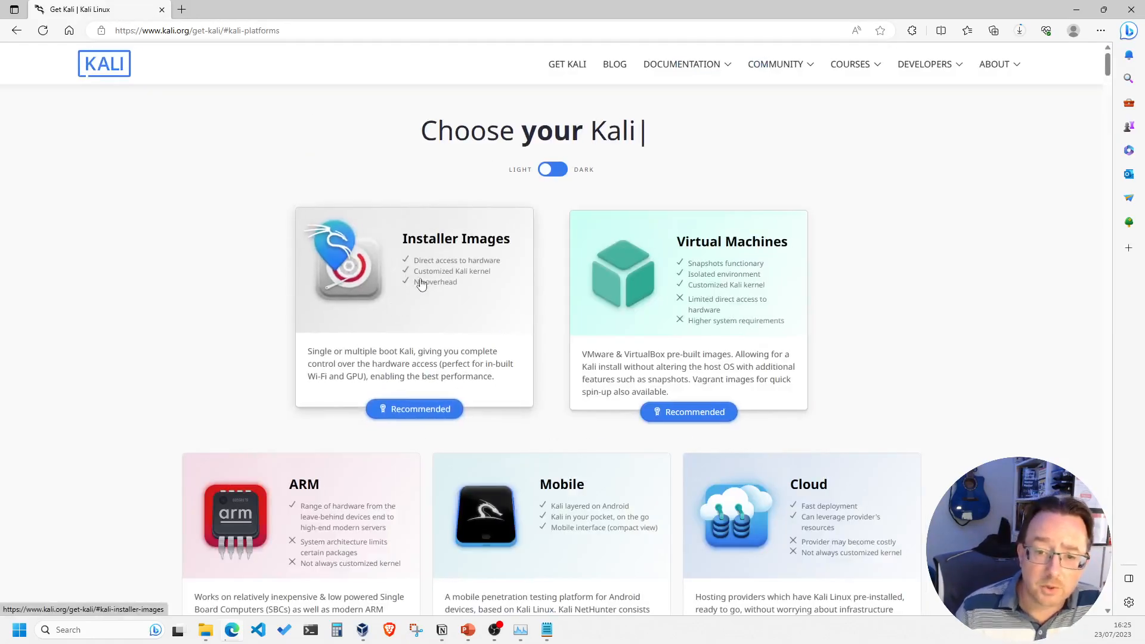
left_click(693, 285)
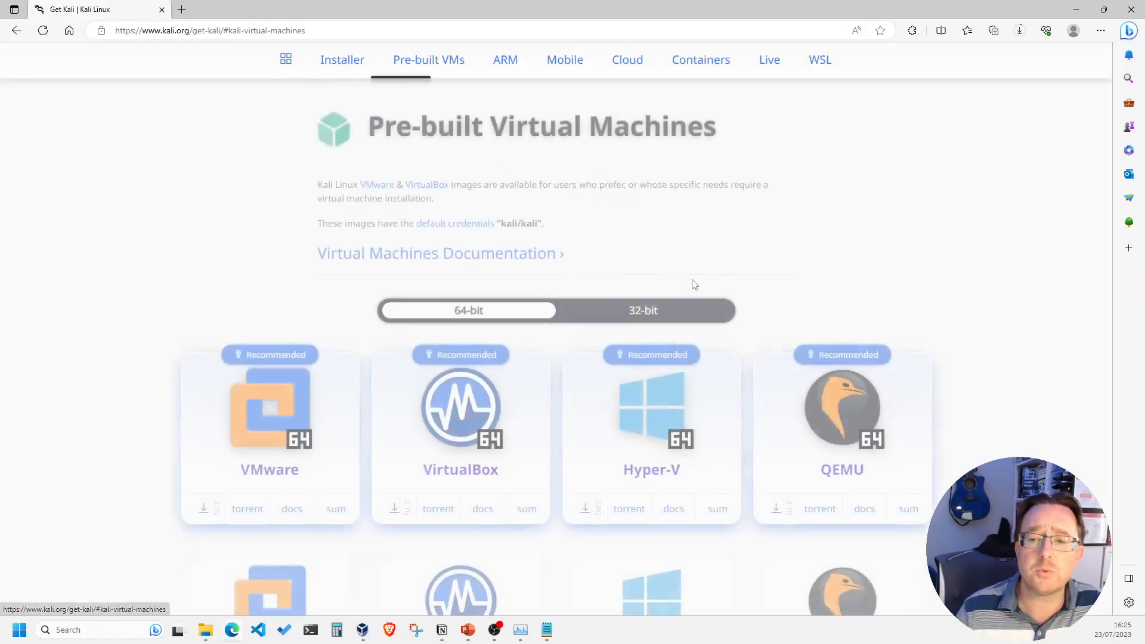
scroll(973, 266, "down", 3)
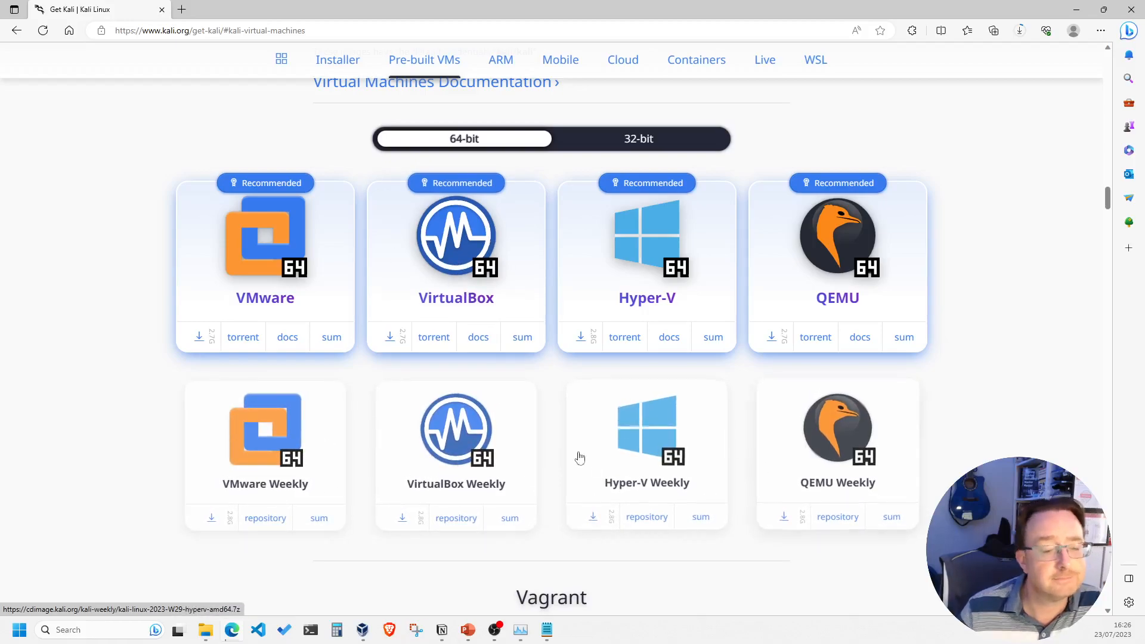
left_click(392, 335)
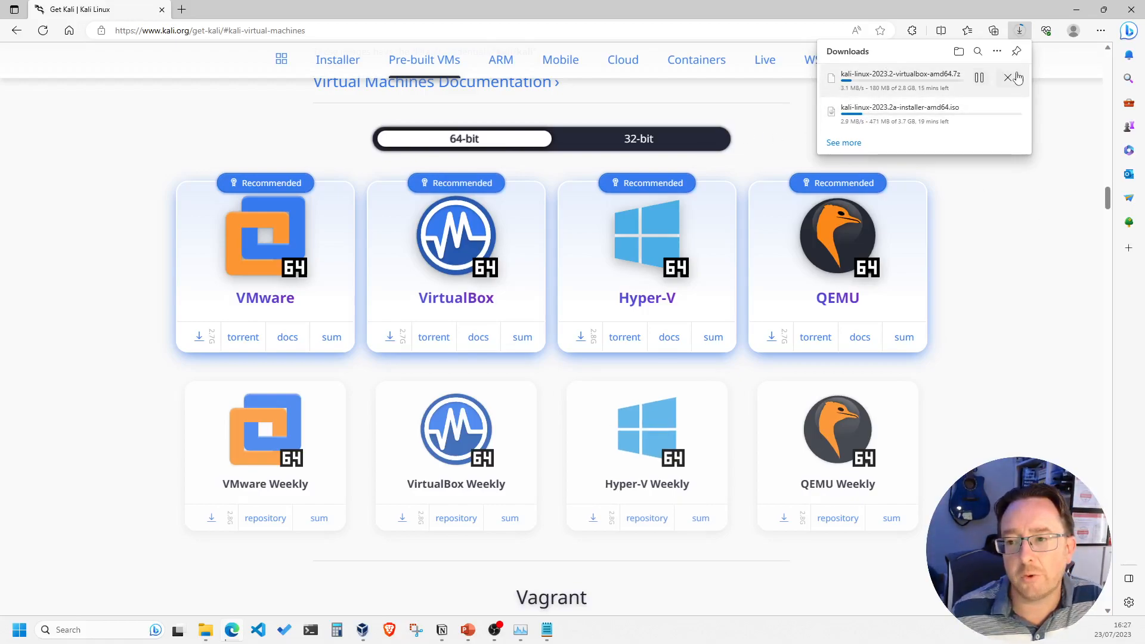
- Cancel both the VirtualBox image and installer ISO downloads and close the downloads list
left_click(1008, 78)
left_click(1008, 78)
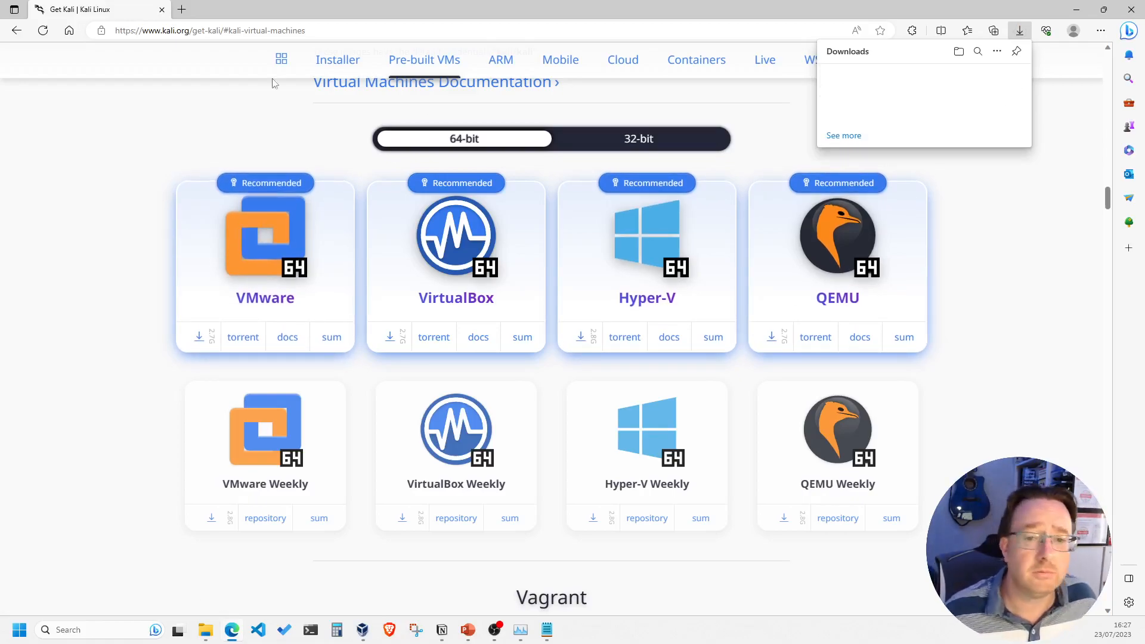
left_click(982, 215)
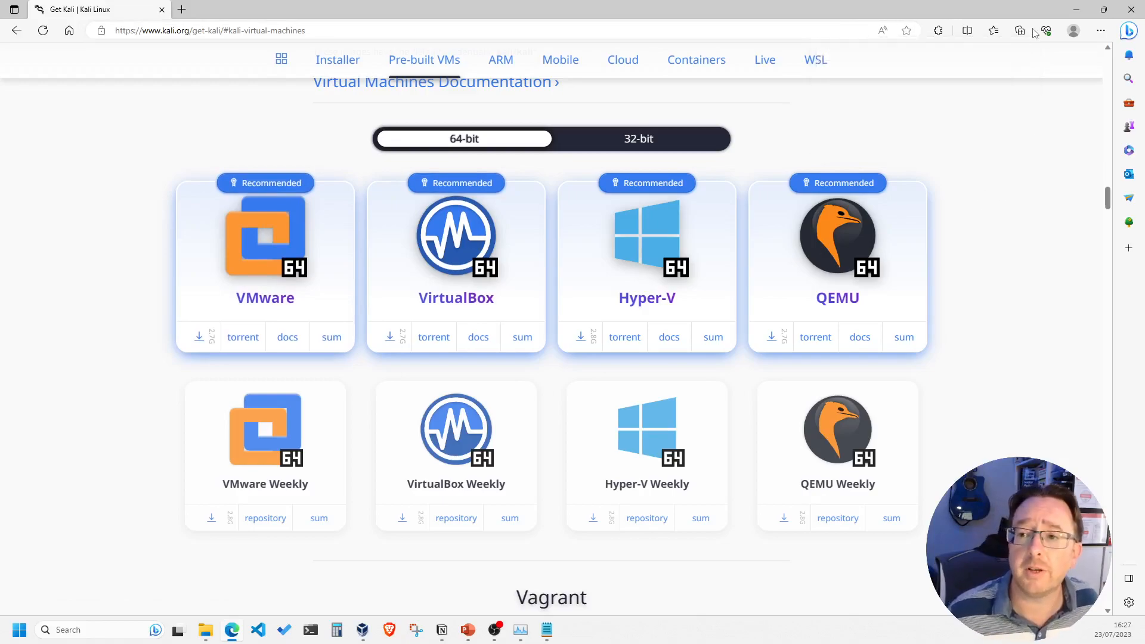
- Minimise Edge, finish and minimise the PowerPoint slide show, and bring the Downloads folder forward
left_click(1078, 8)
left_click(310, 473)
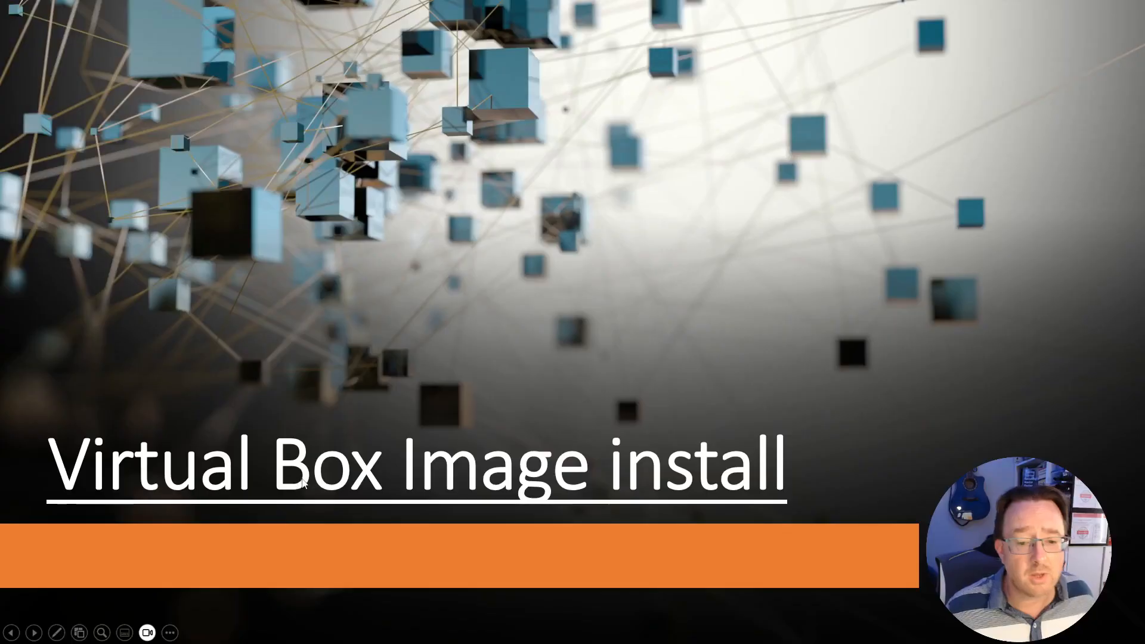
left_click(346, 414)
key("Escape")
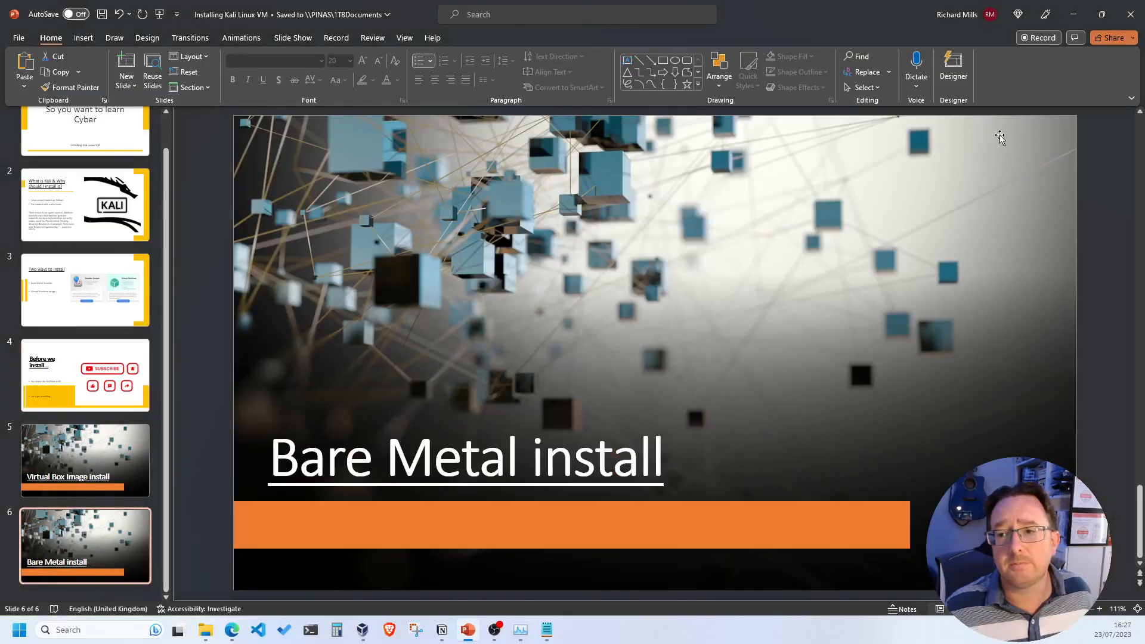
left_click(1073, 14)
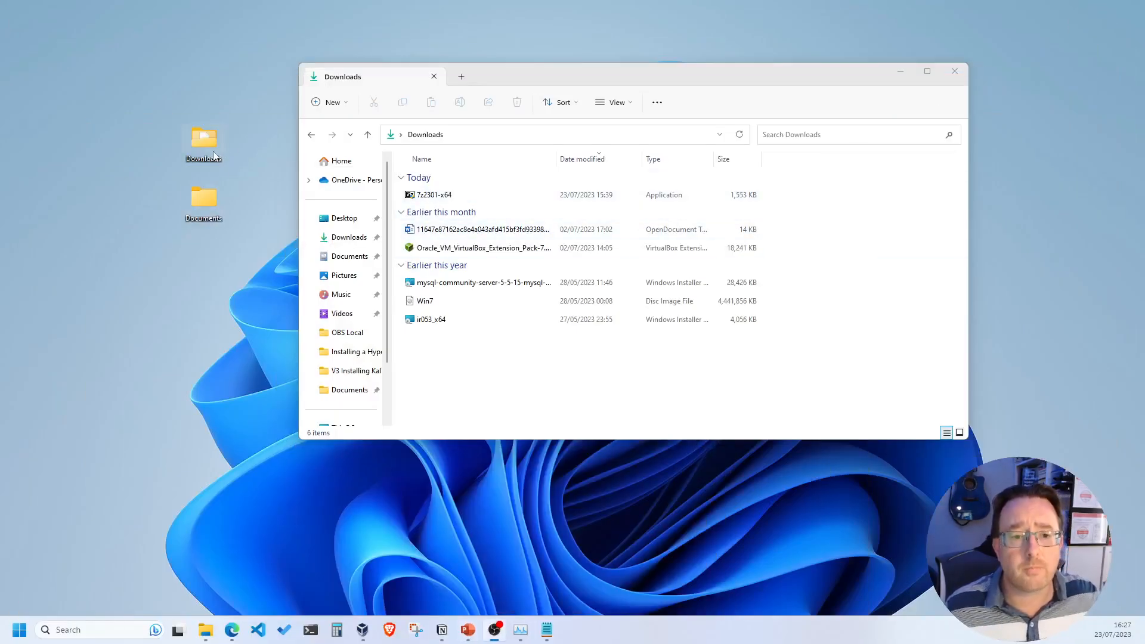
left_click(543, 78)
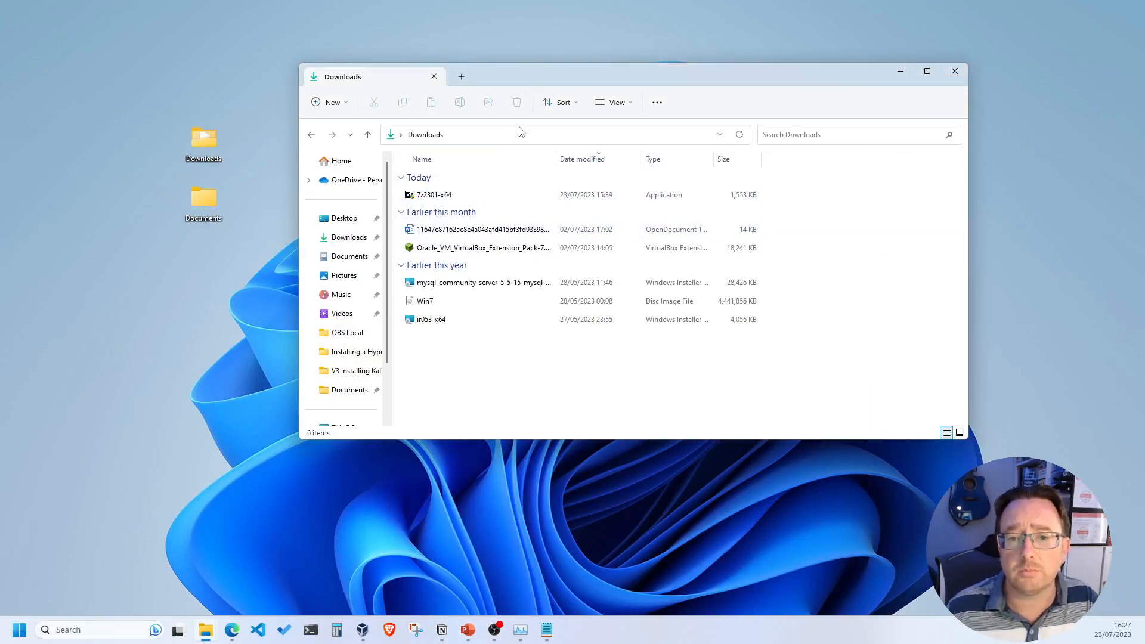
- Open the desktop Downloads folder and inspect the Kali VirtualBox 7z archive and installer image
double_click(214, 150)
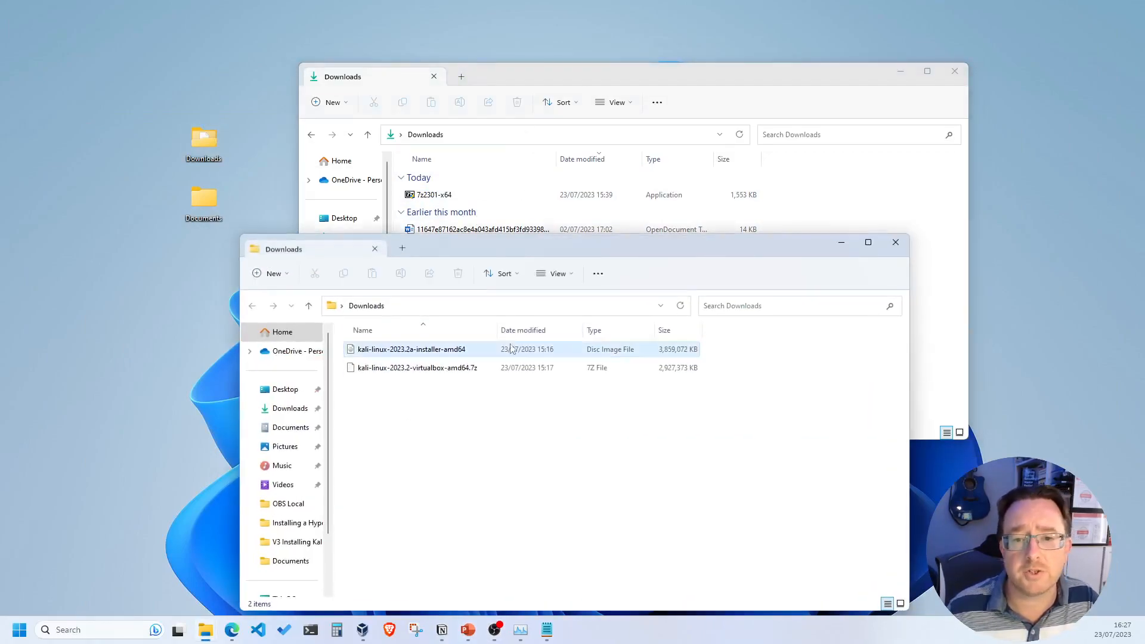
left_click_drag(478, 254, 526, 94)
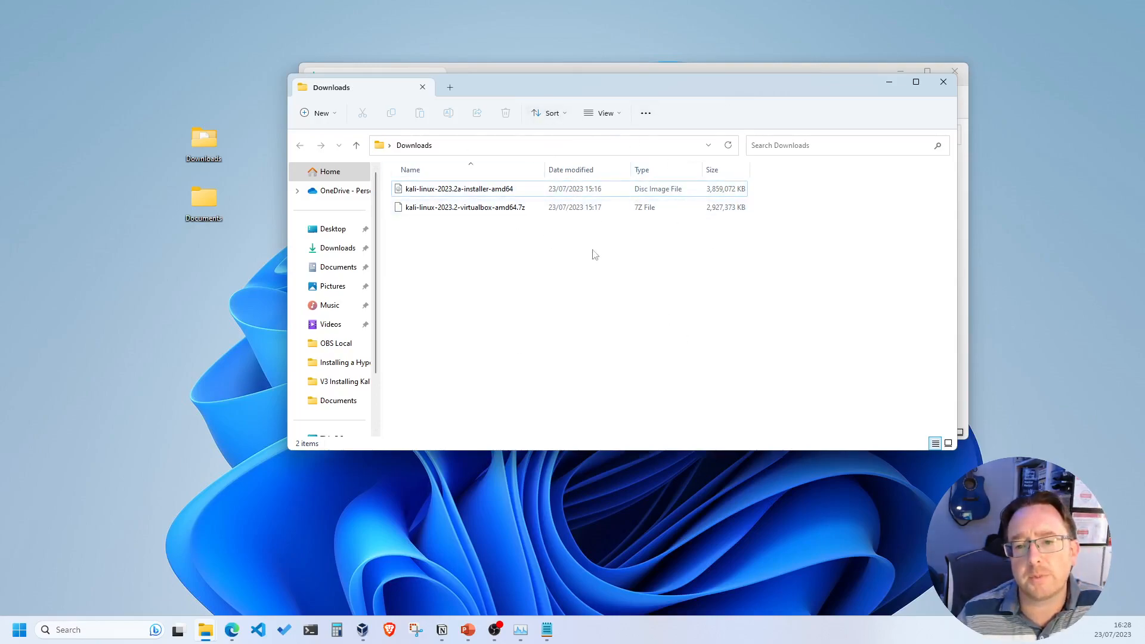
left_click(470, 209)
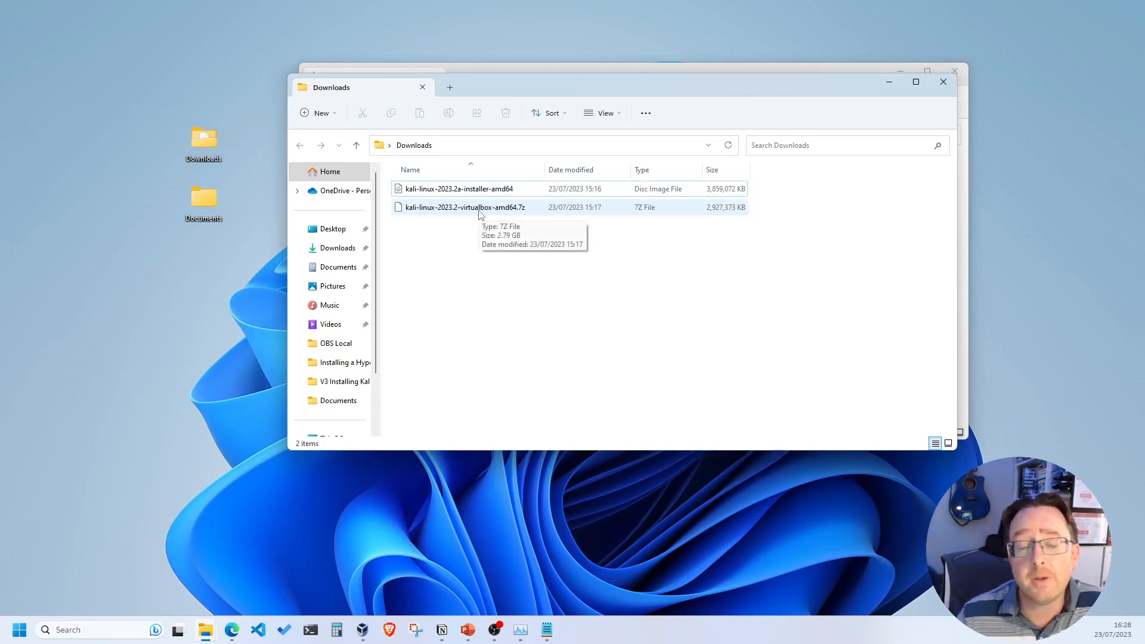
left_click(642, 188)
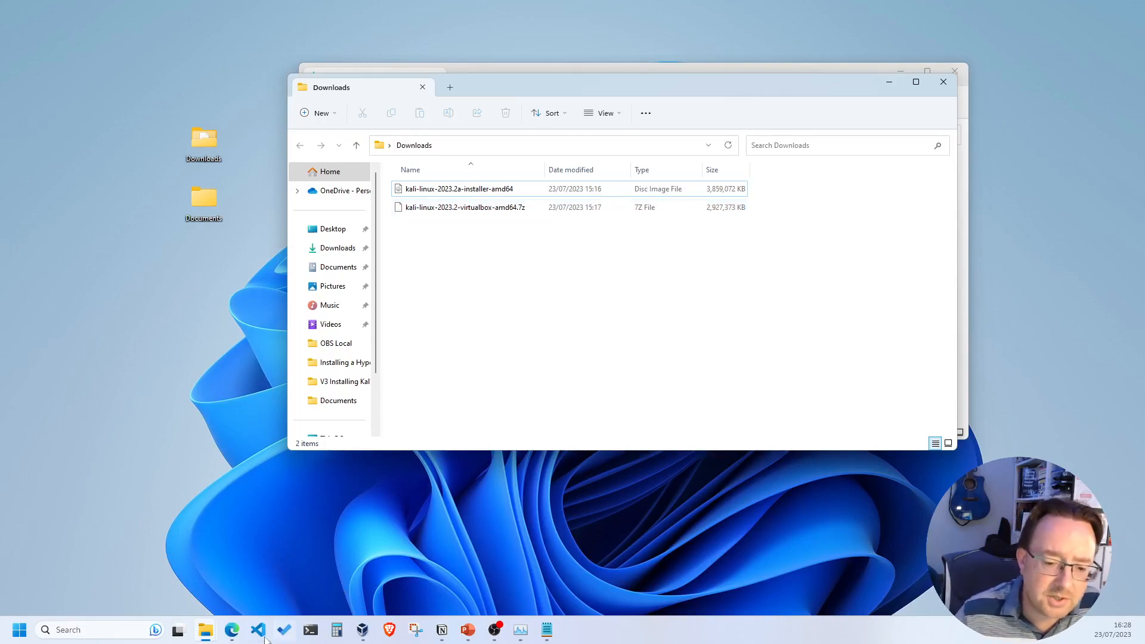
left_click(232, 637)
- In a new tab, load google.co.uk and search for '7 zip'
left_click(182, 9)
type("google.co.uk")
key("Return")
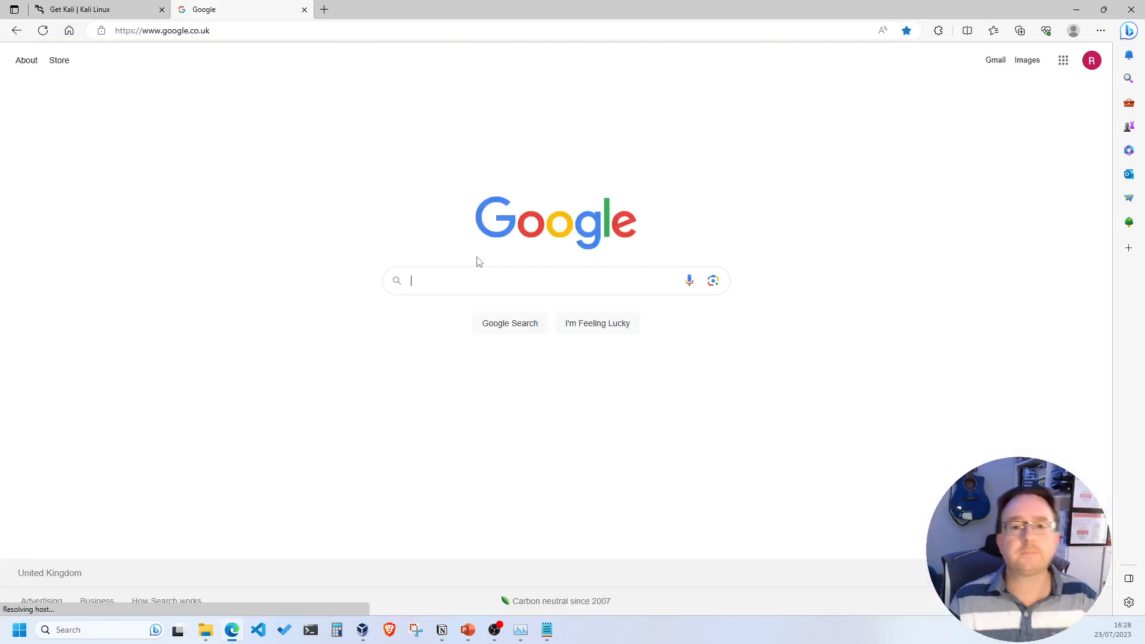
type("-")
key("BackSpace")
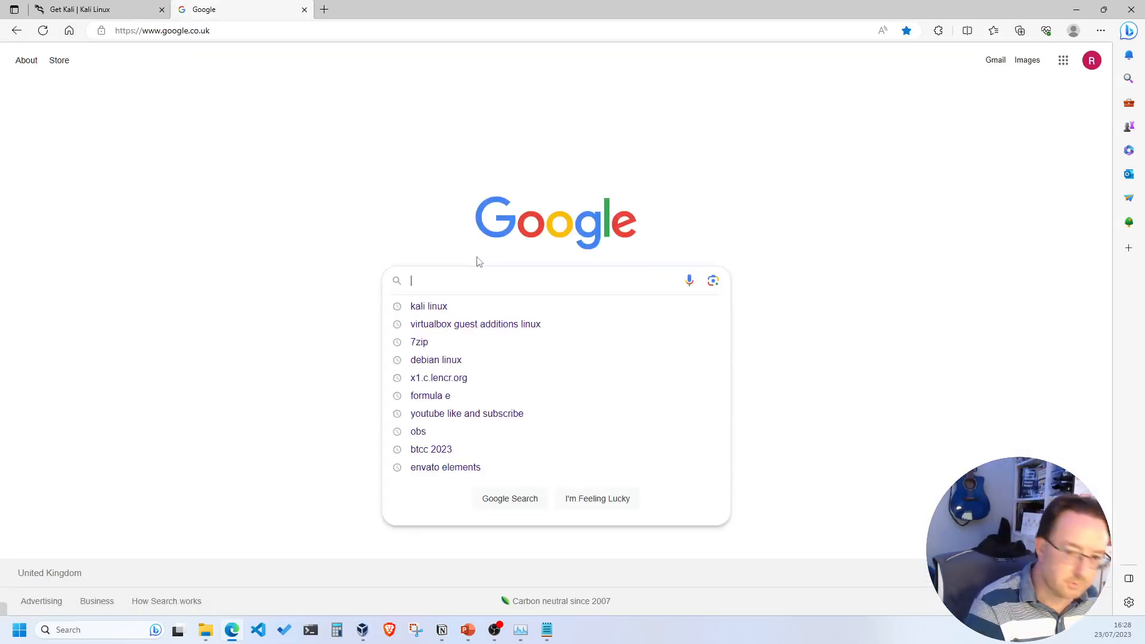
type("7")
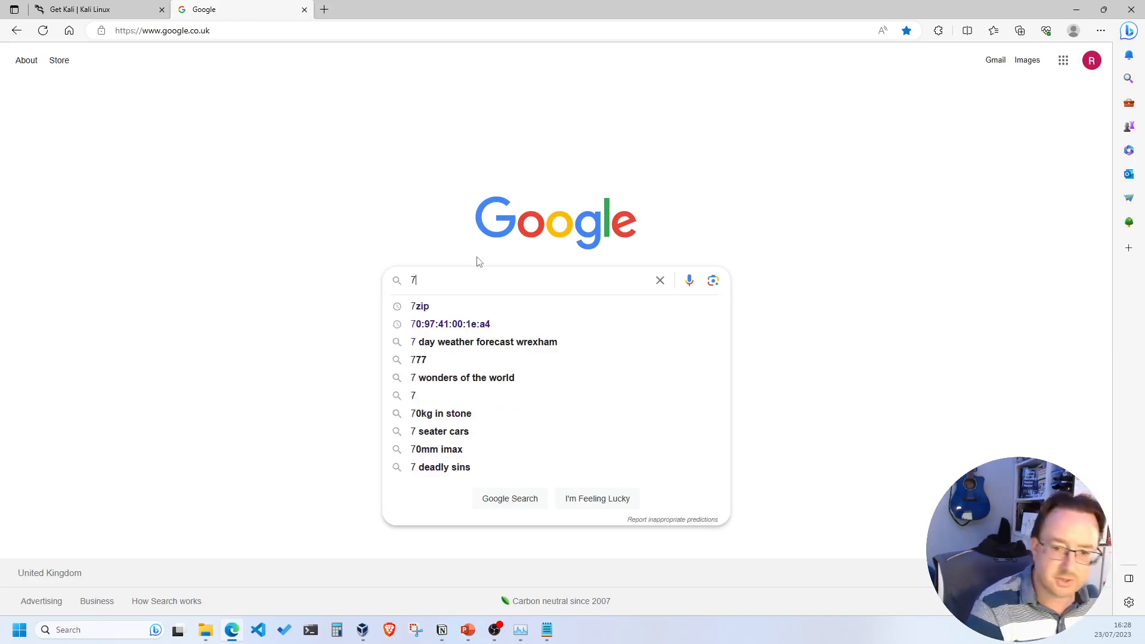
type(" zip")
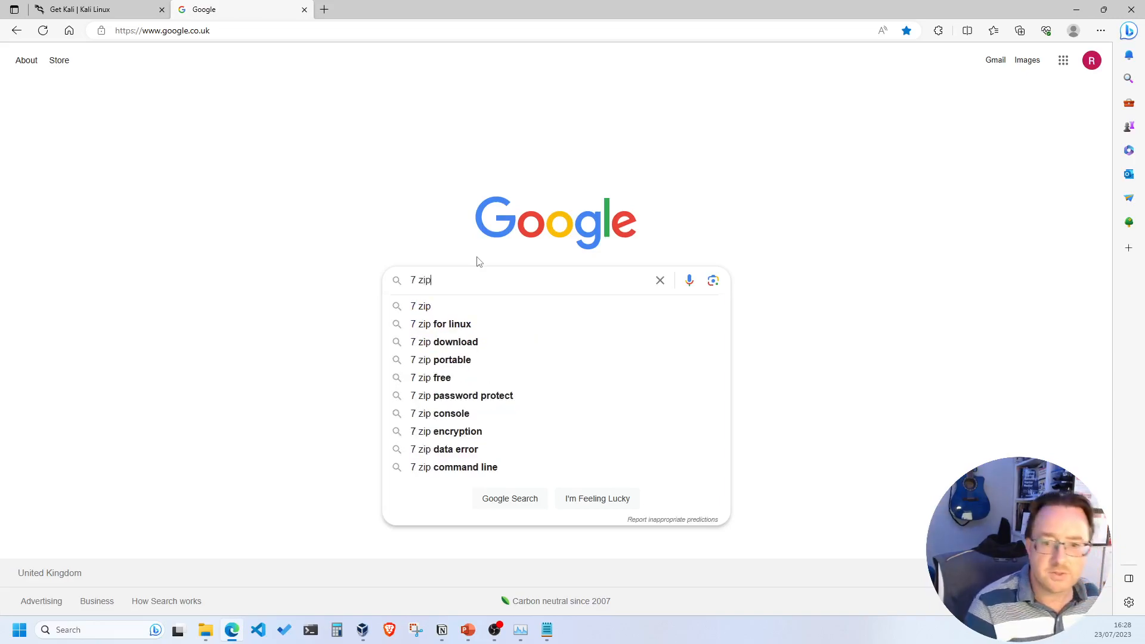
key("Return")
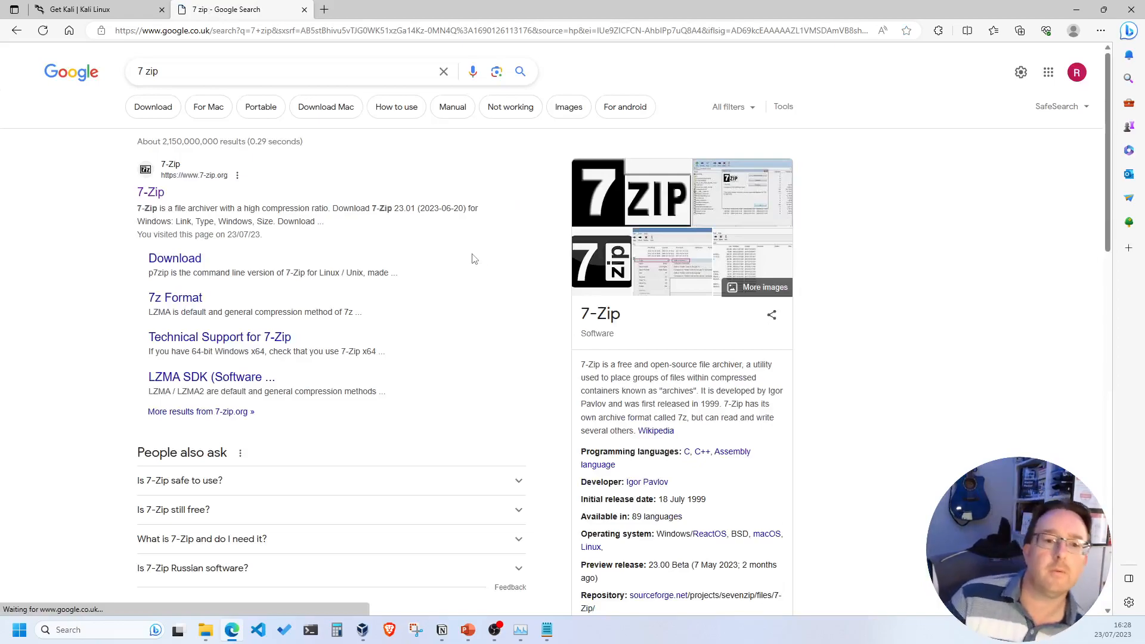
- Download the 64-bit x64 7-Zip installer from 7-zip.org and run it
left_click(157, 199)
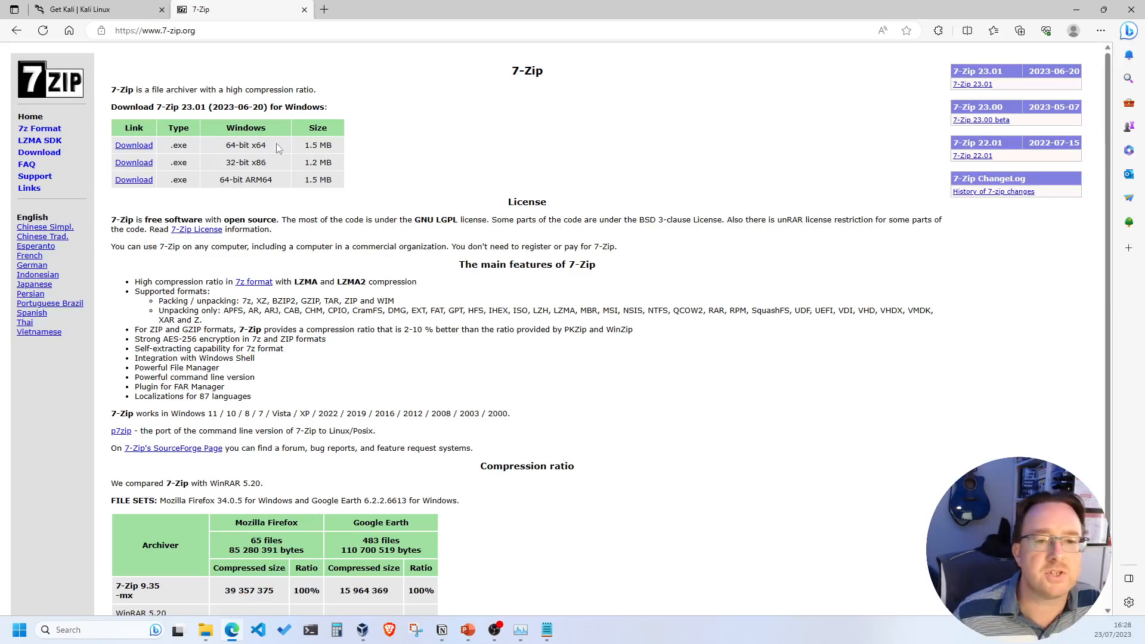
left_click(136, 149)
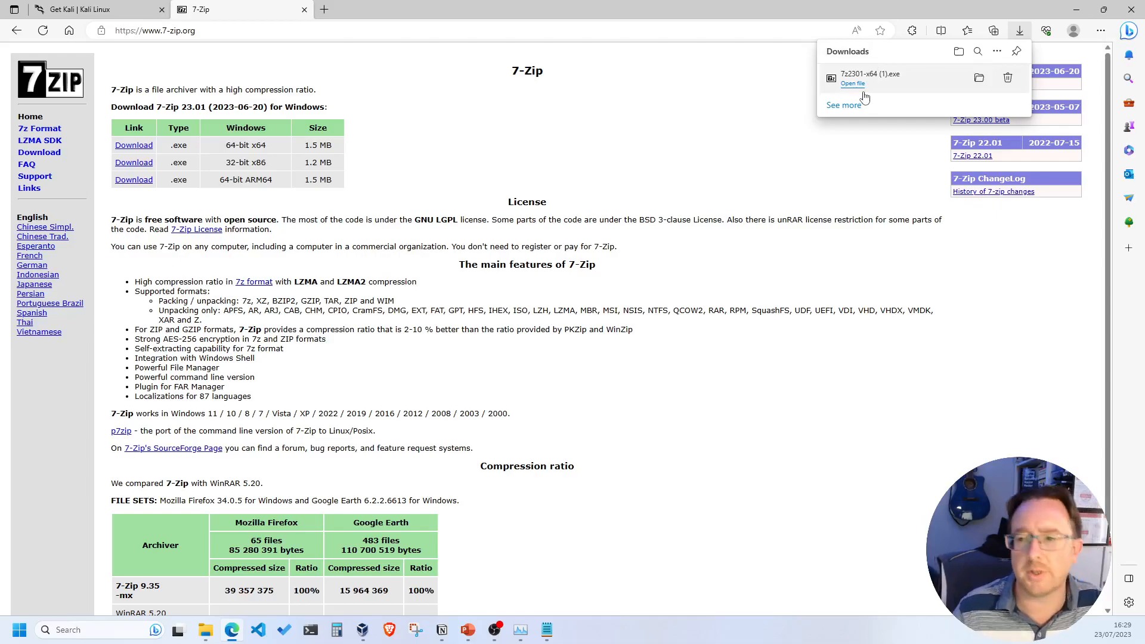
left_click(853, 84)
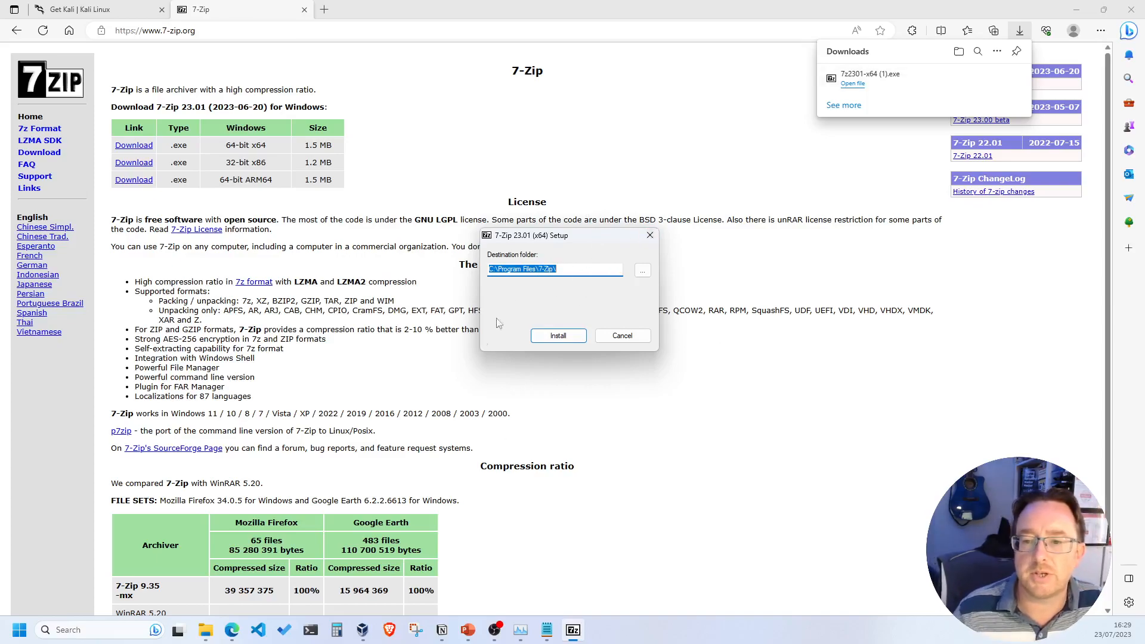
- Install 7-Zip 23.01 into the default folder, close setup and minimise Edge
left_click(571, 338)
left_click(559, 336)
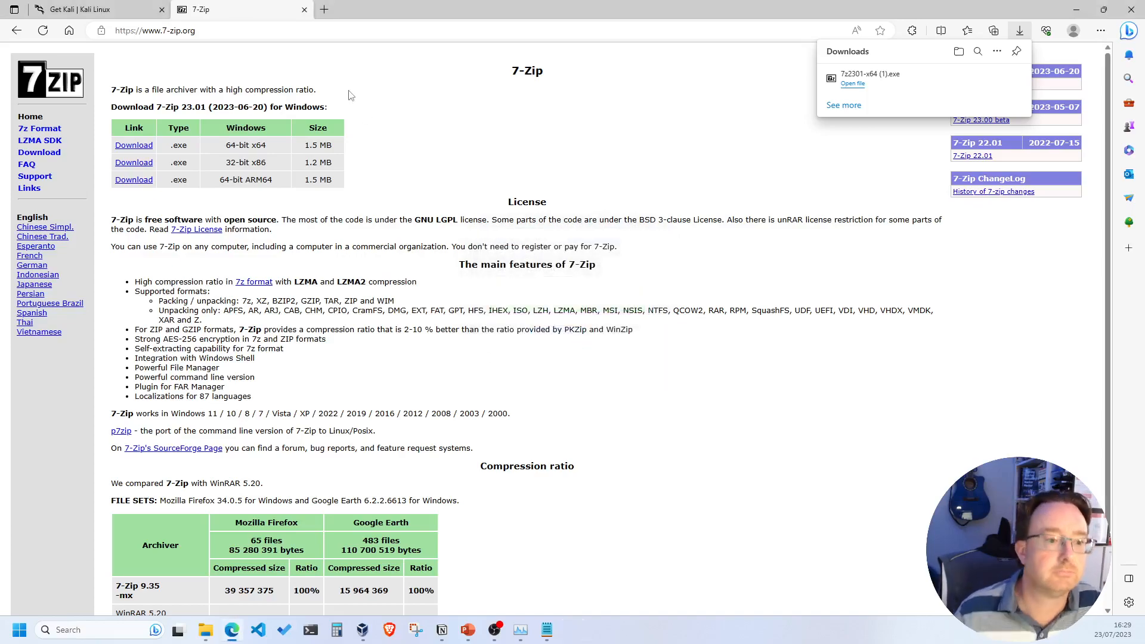
left_click(1078, 11)
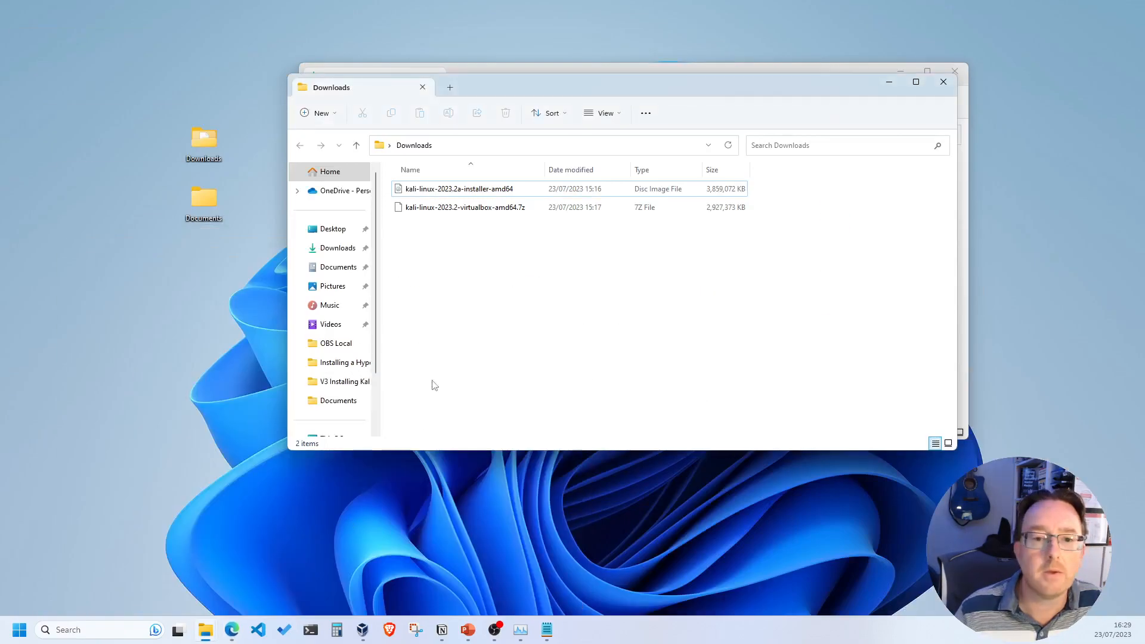
- Extract the Kali 2023.2 VirtualBox 7z archive into Downloads using 7-Zip's Extract Here
left_click(468, 213)
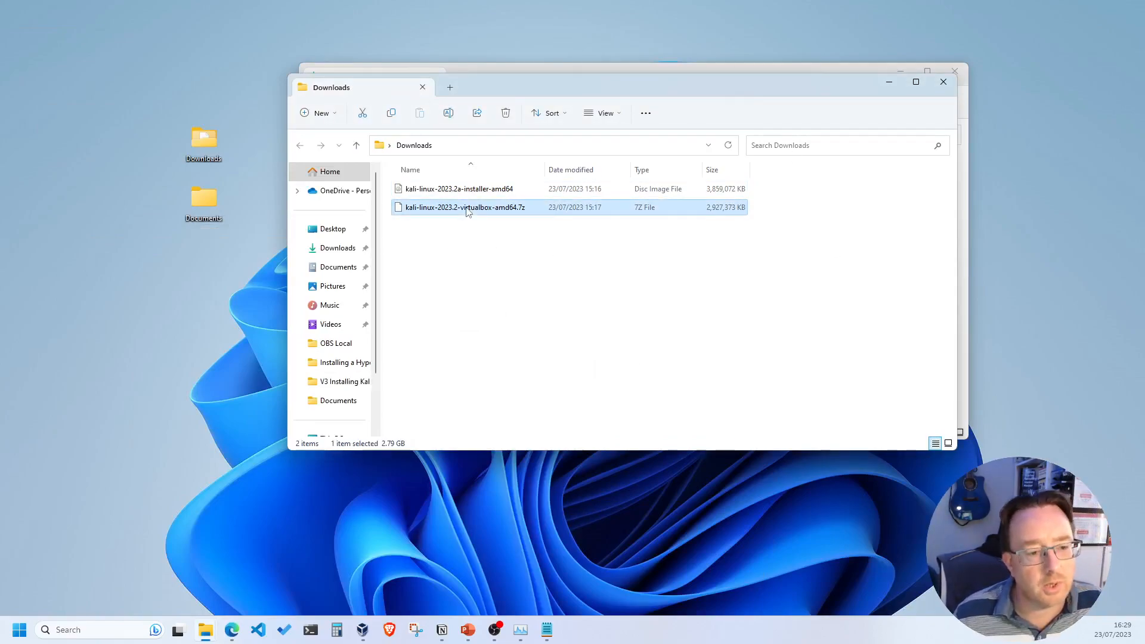
right_click(468, 213)
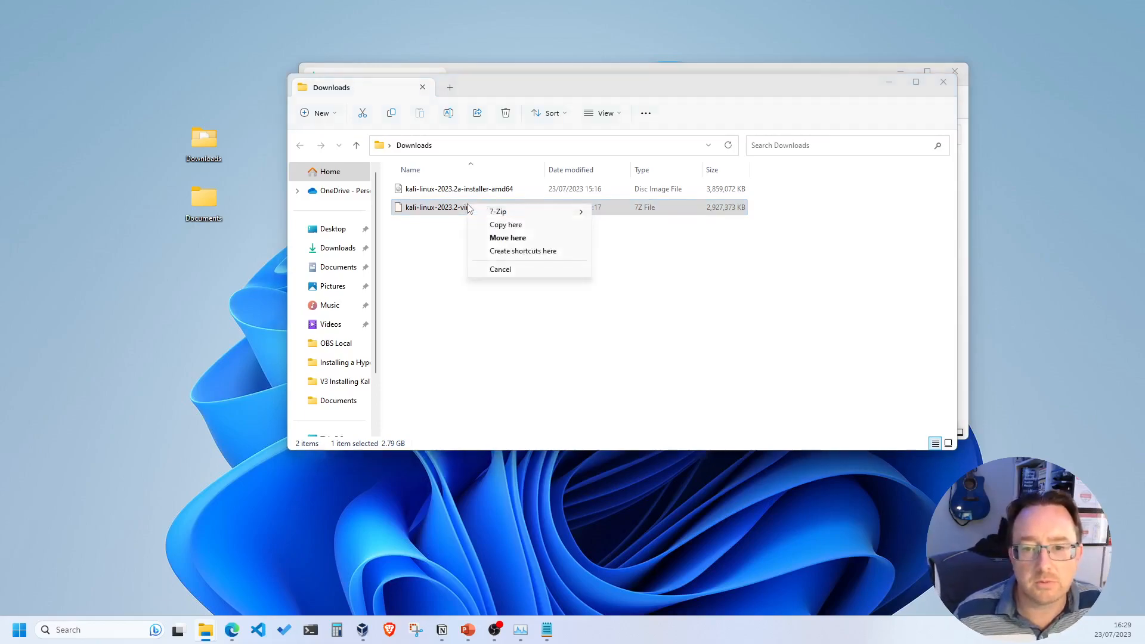
left_click(438, 240)
left_click(447, 213)
right_click(451, 208)
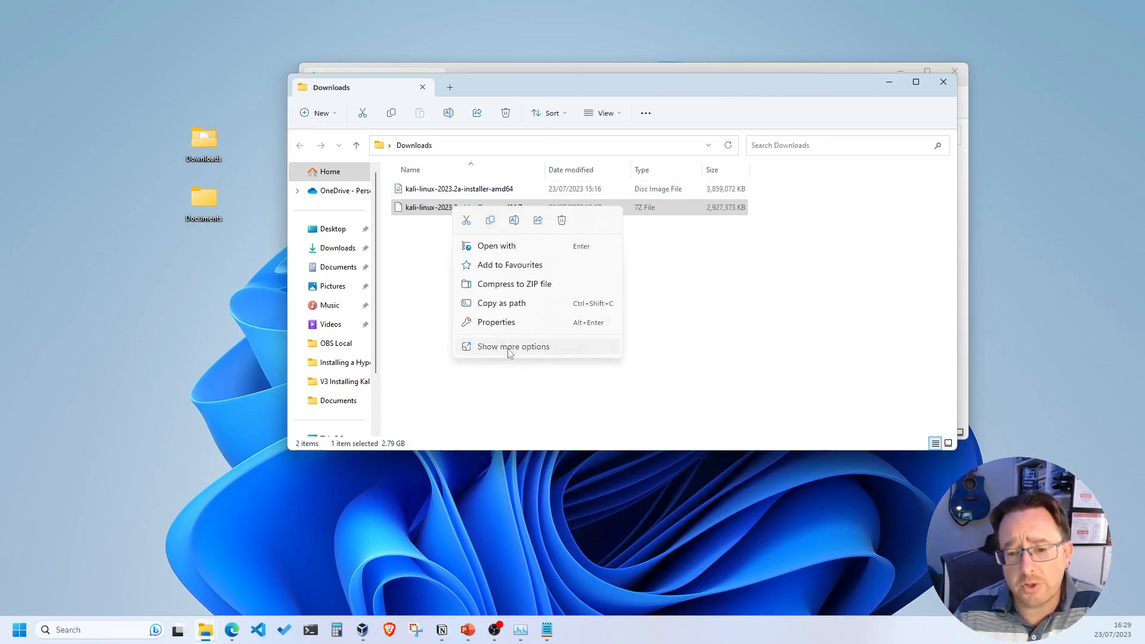
left_click(511, 348)
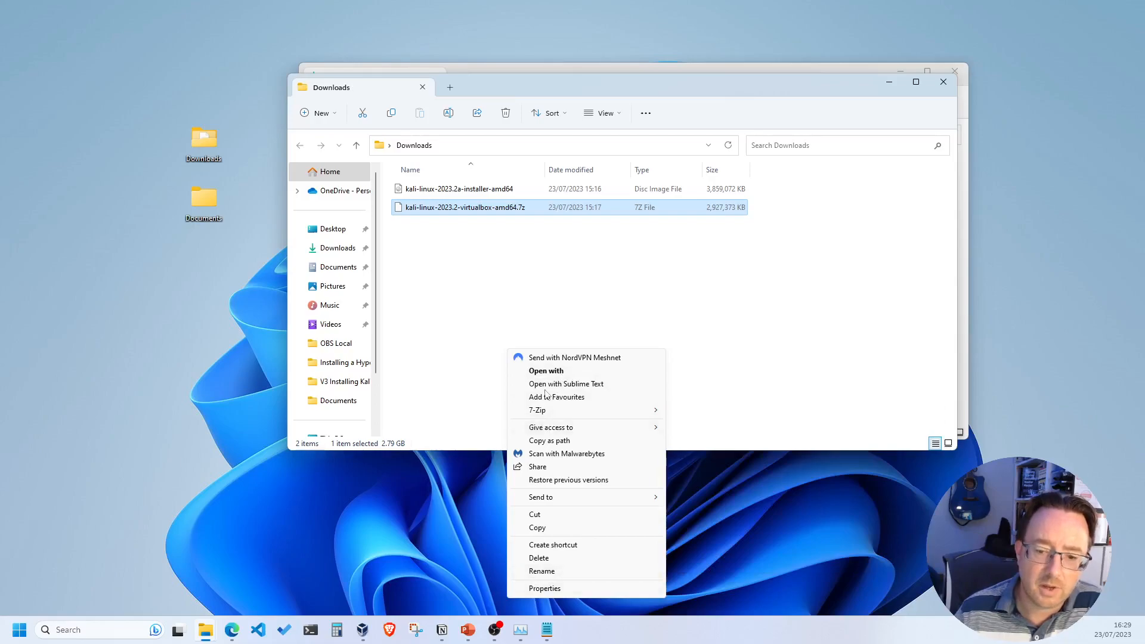
mouse_move(543, 413)
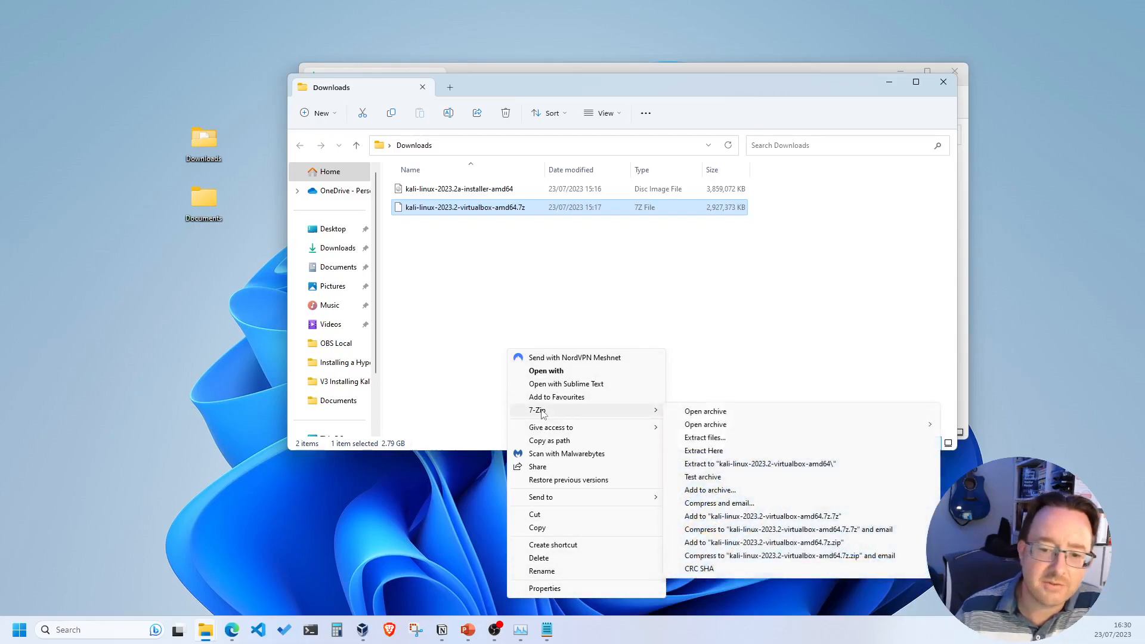
left_click(711, 451)
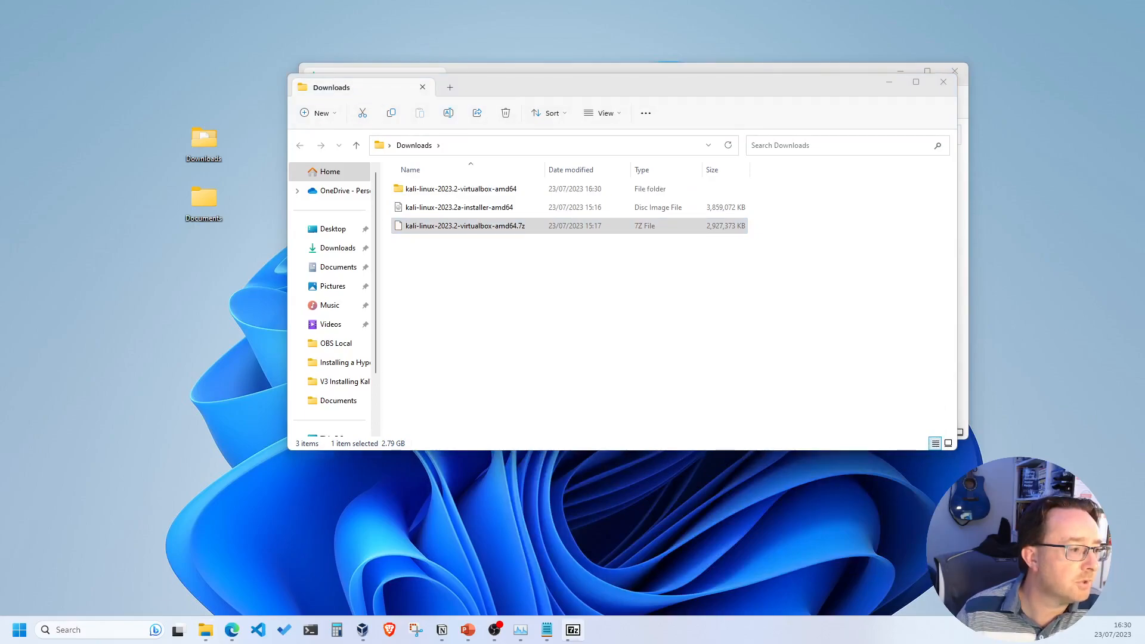
- Wait for the extraction to finish, then open the kali-linux-2023.2-virtualbox-amd64 folder
left_click_drag(0, 281, 660, 269)
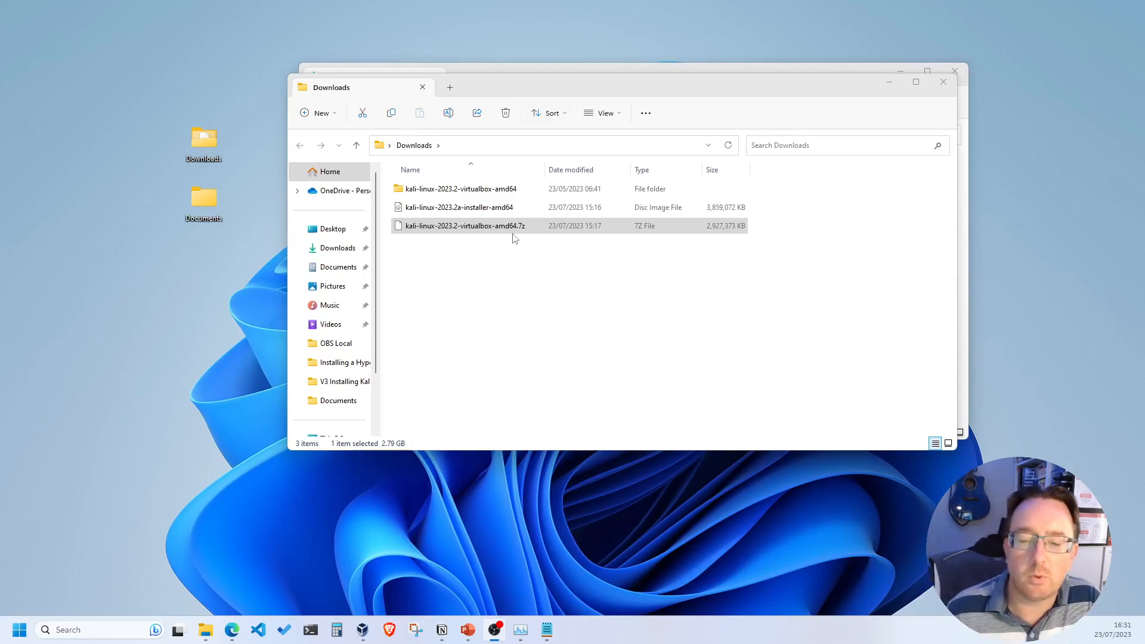
double_click(452, 191)
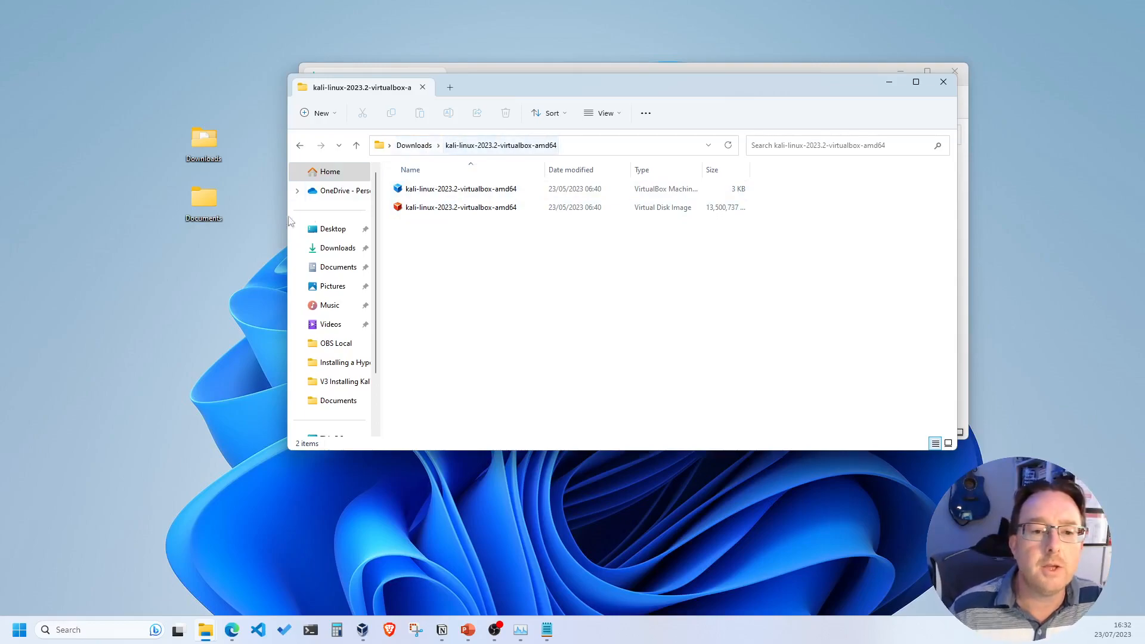
double_click(201, 204)
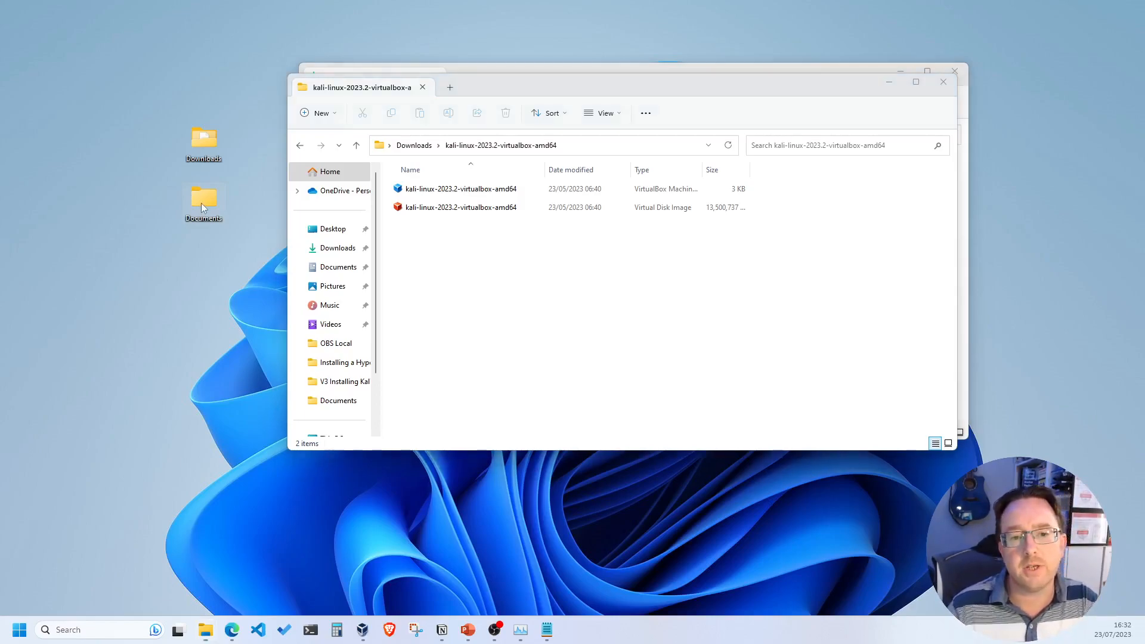
- Create a new folder named 'Virtual machines' in Documents
left_click_drag(570, 100, 391, 197)
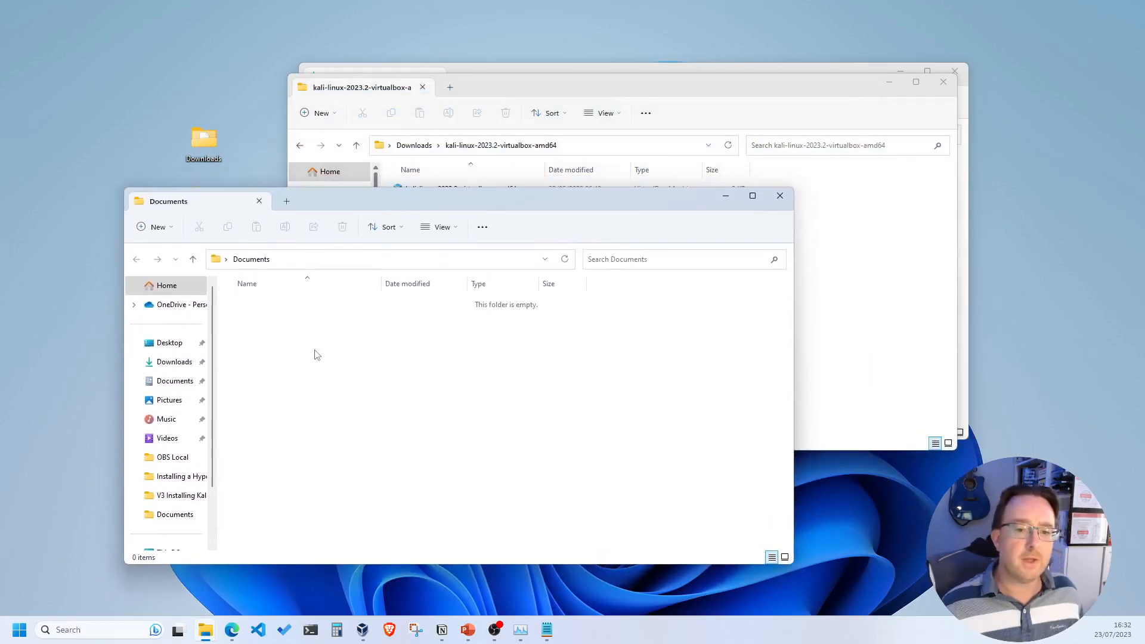
right_click(309, 338)
mouse_move(382, 430)
left_click(503, 241)
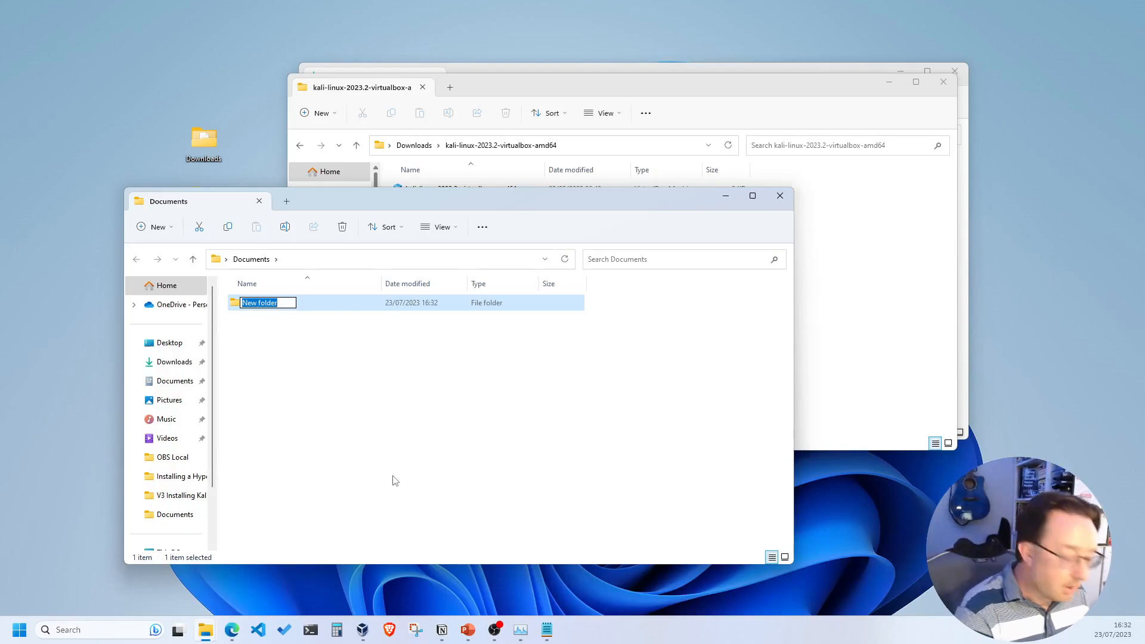
type("Virtual machines")
key("Return")
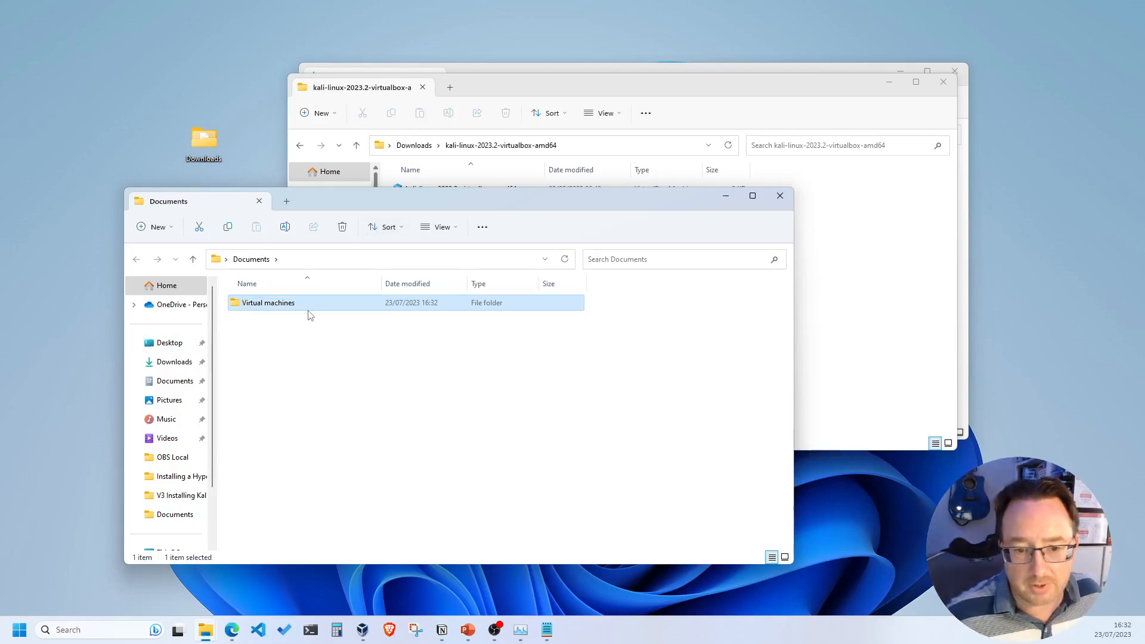
- Rename the folder to 'Virtual Machines' with a capital M
key("F2")
key("Home")
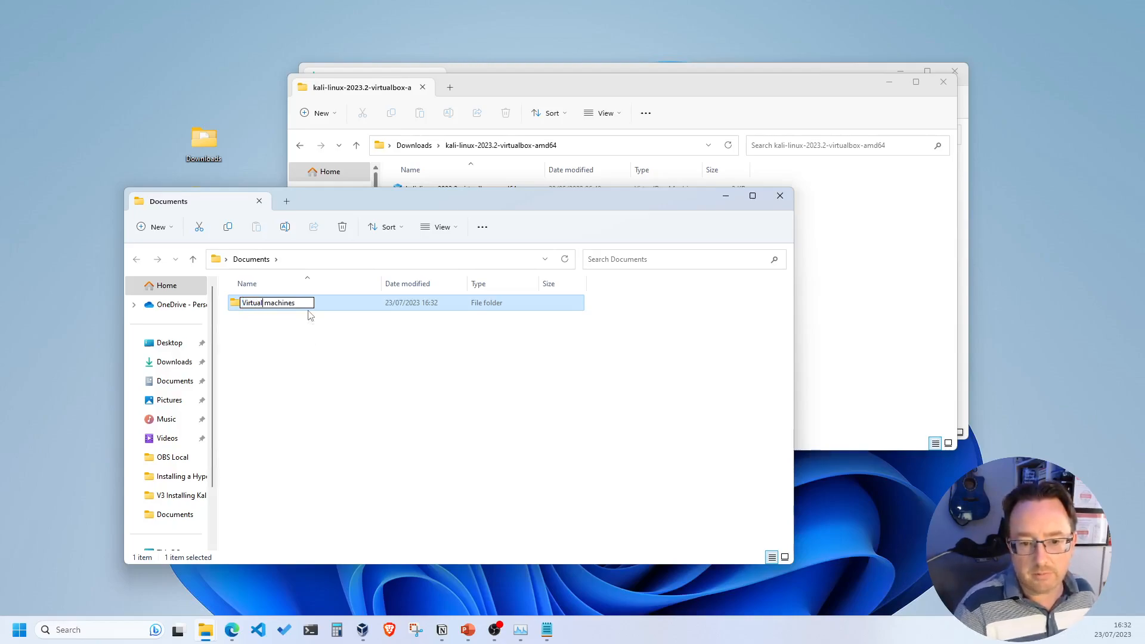
key("Delete")
type("M")
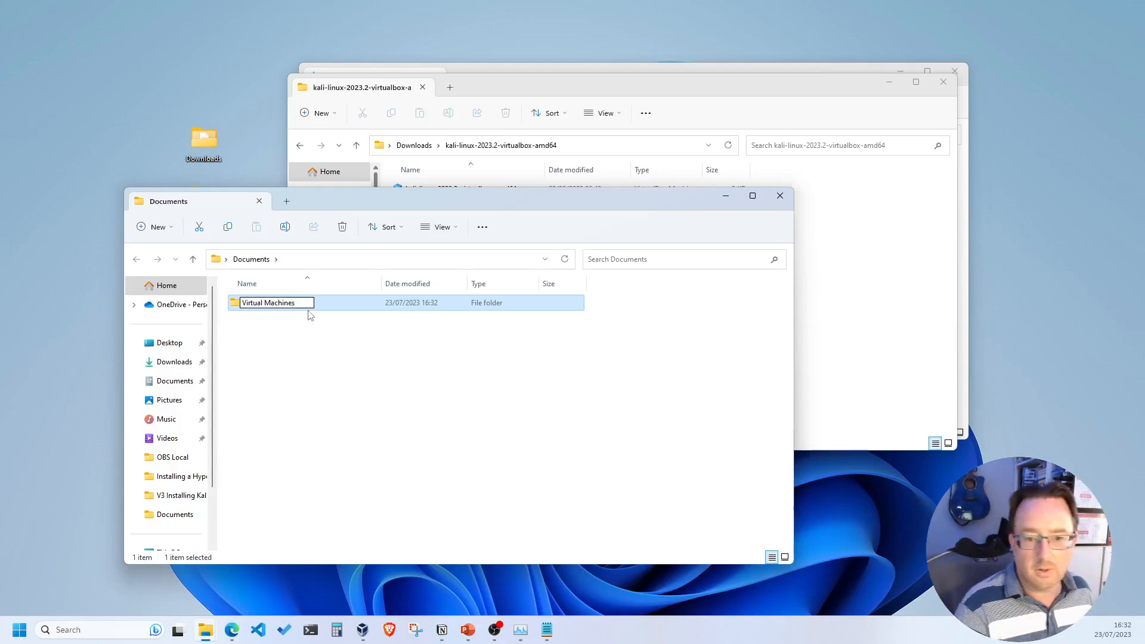
key("Return")
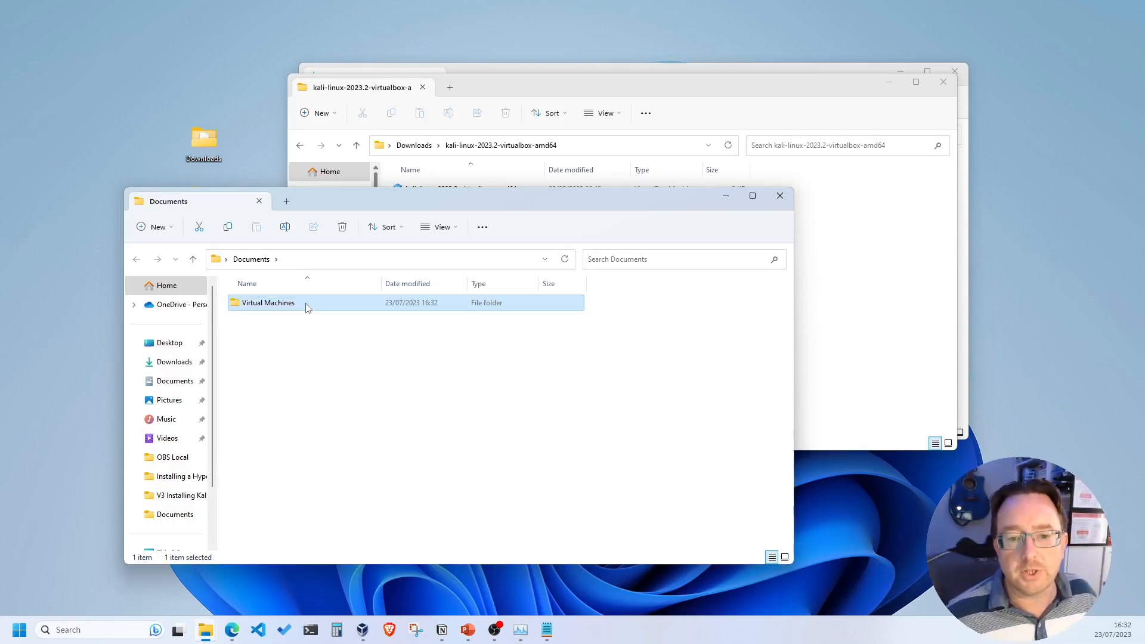
- Move the kali-linux-2023.2-virtualbox-amd64 folder from Downloads into Documents\Virtual Machines
double_click(303, 305)
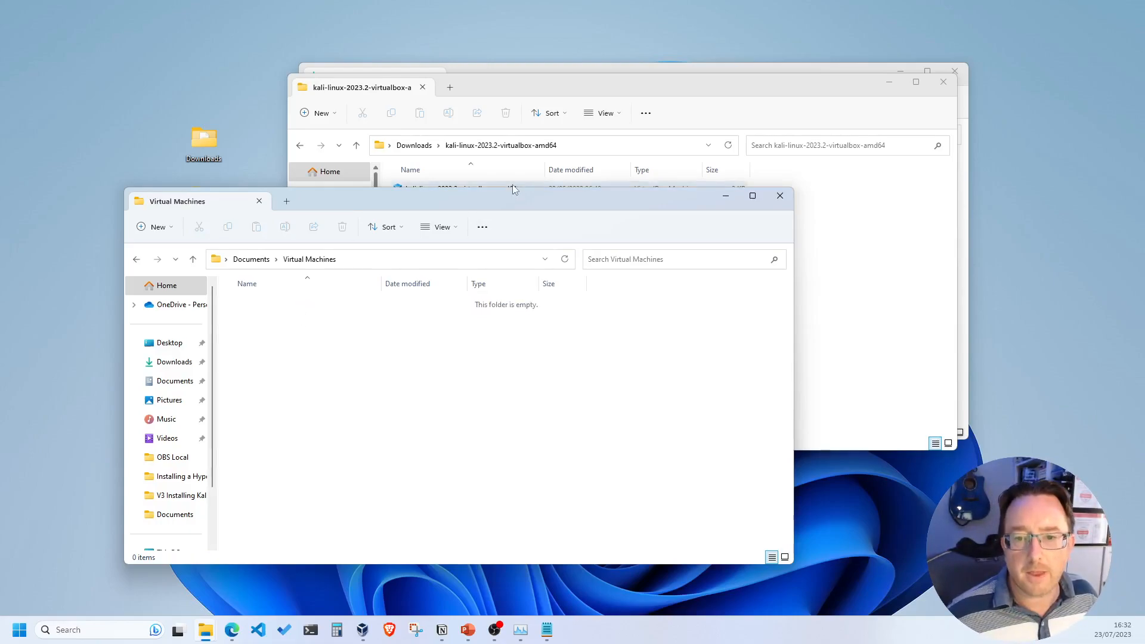
left_click_drag(513, 195, 525, 297)
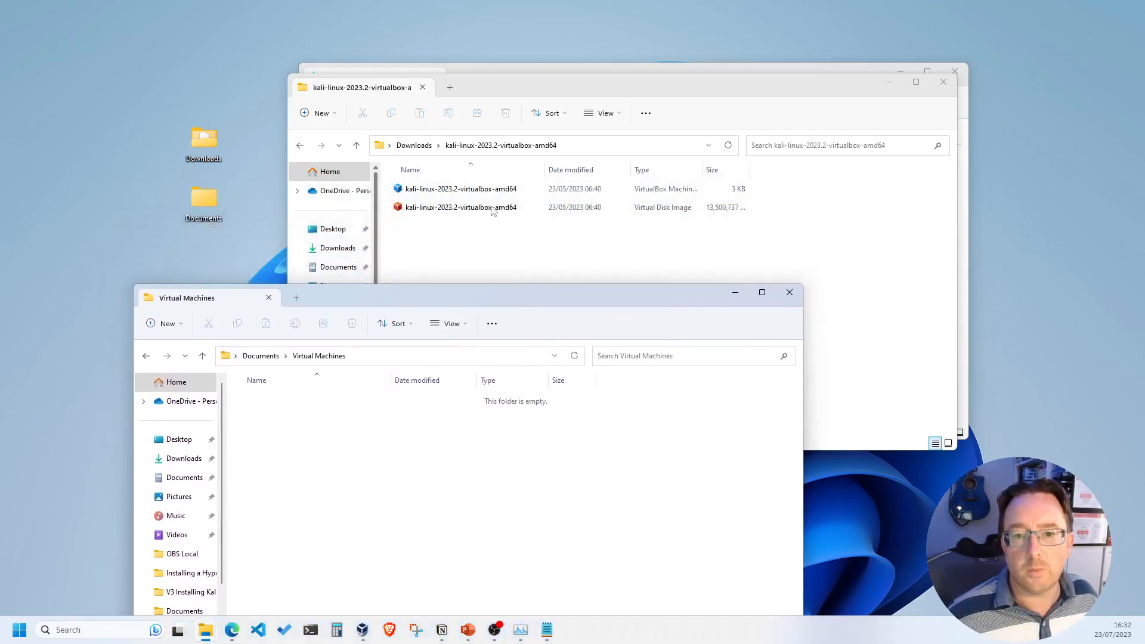
left_click(414, 145)
left_click_drag(444, 192, 349, 502)
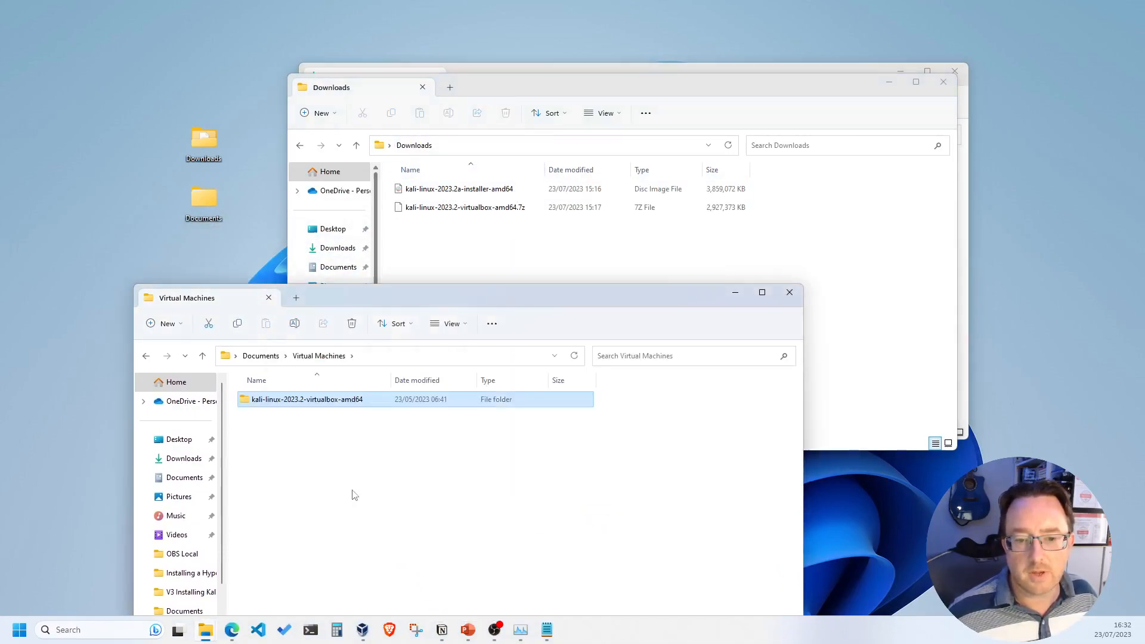
left_click_drag(460, 294, 482, 157)
- Rename the Kali folder to Kali_Linux_Virtualbox_Image and open it
right_click(296, 260)
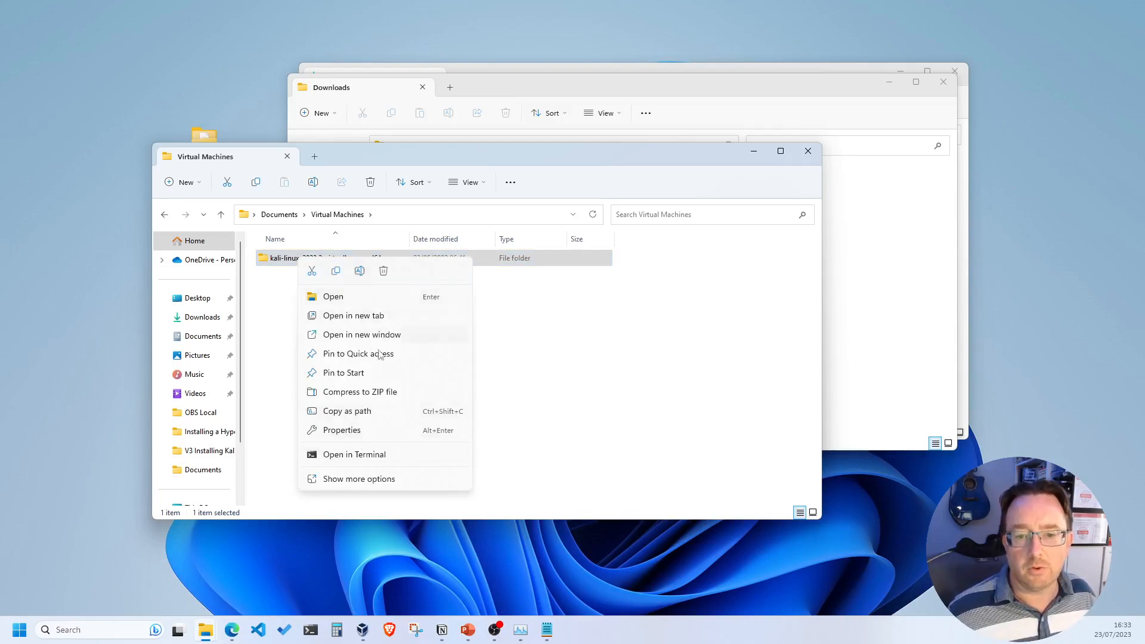
left_click(525, 345)
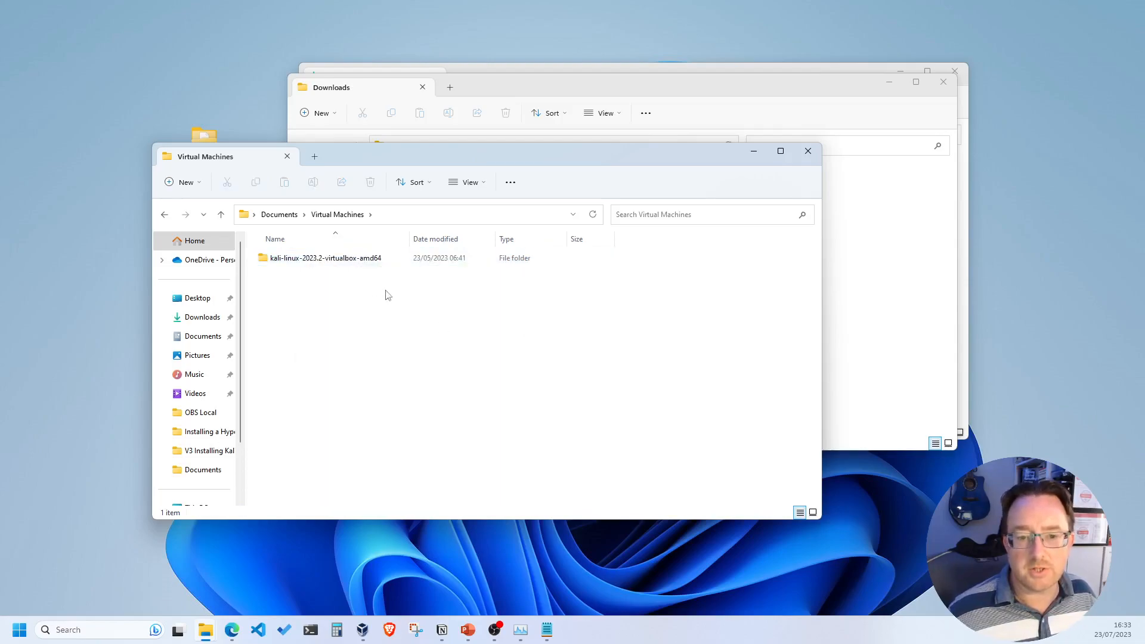
left_click(309, 266)
left_click(310, 265)
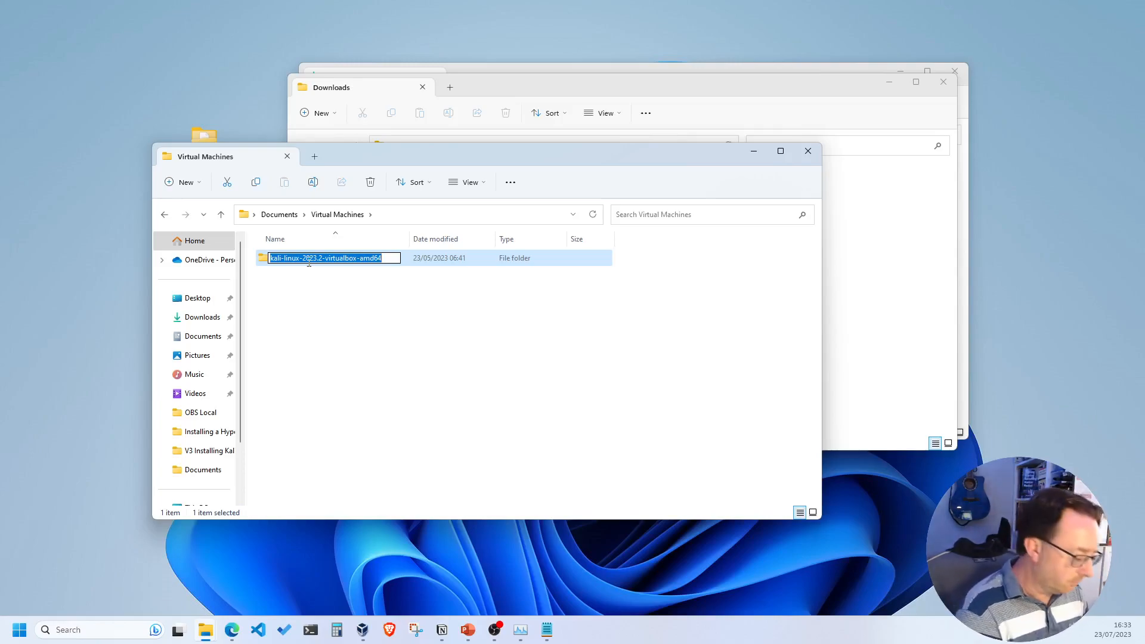
type("Kali")
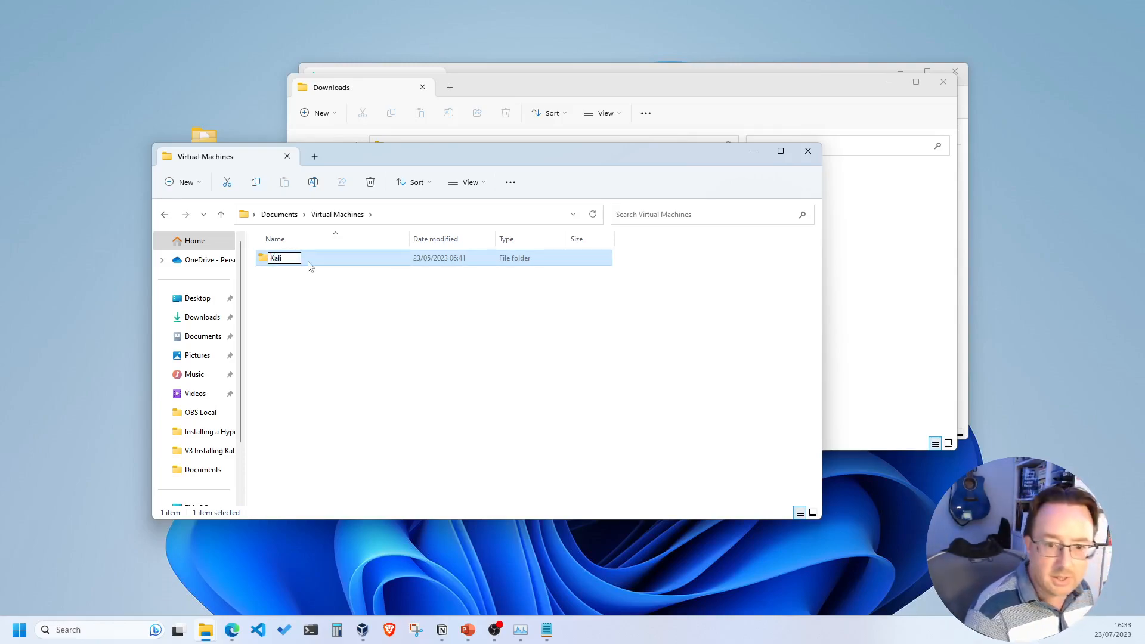
type("_Linu")
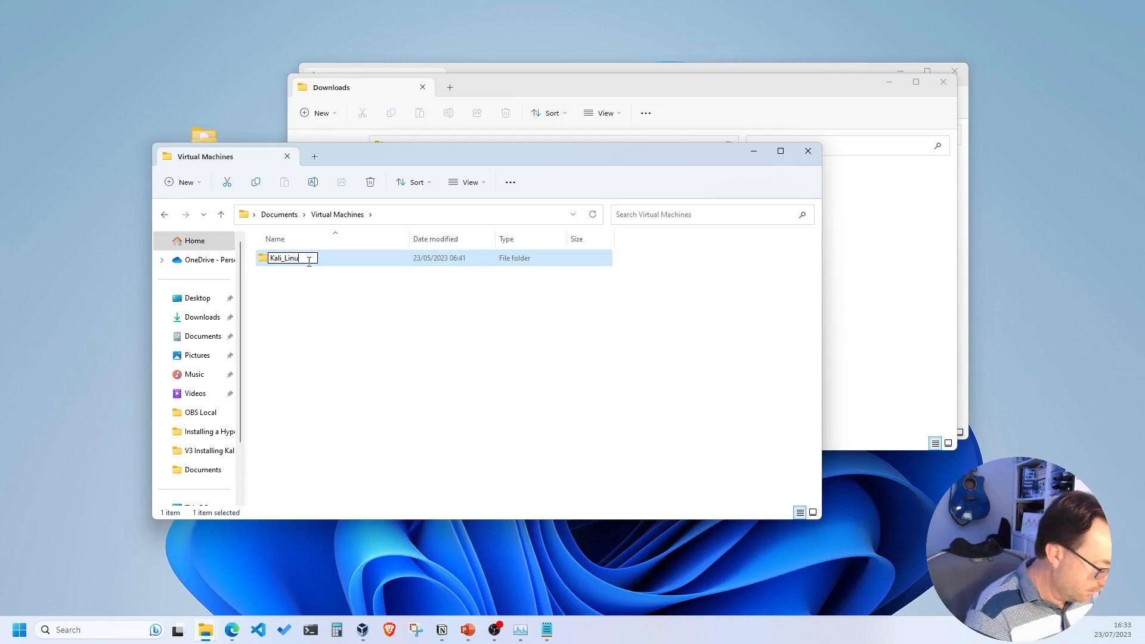
type("xxVirtualbox_image")
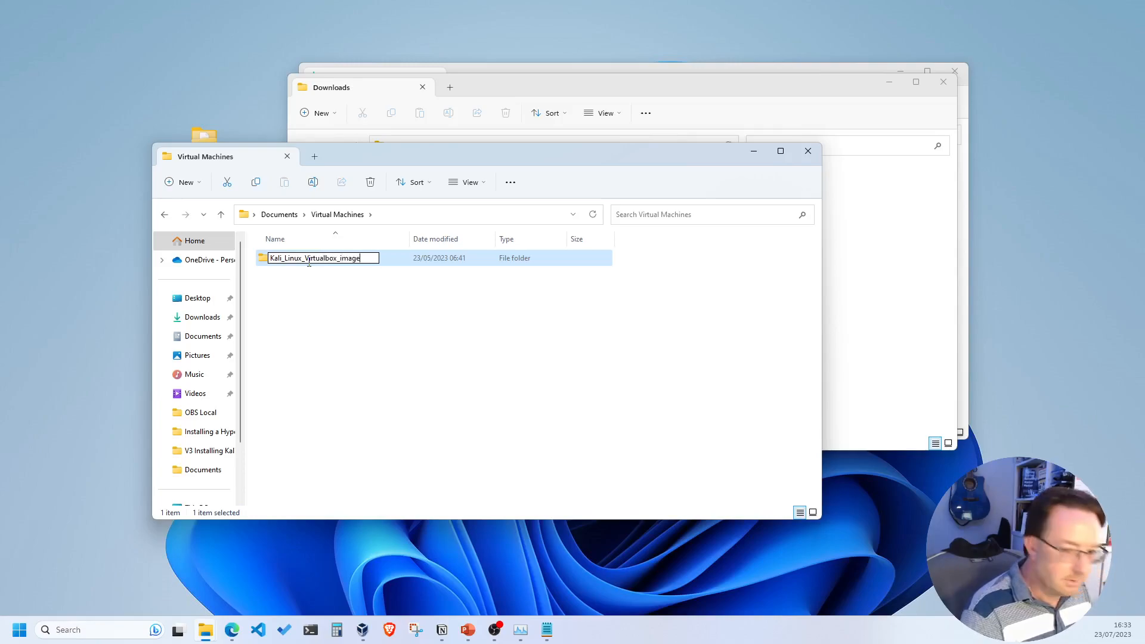
key("BackSpace")
key("BackSpace")
key("BackSpace")
key("BackSpace")
key("BackSpace")
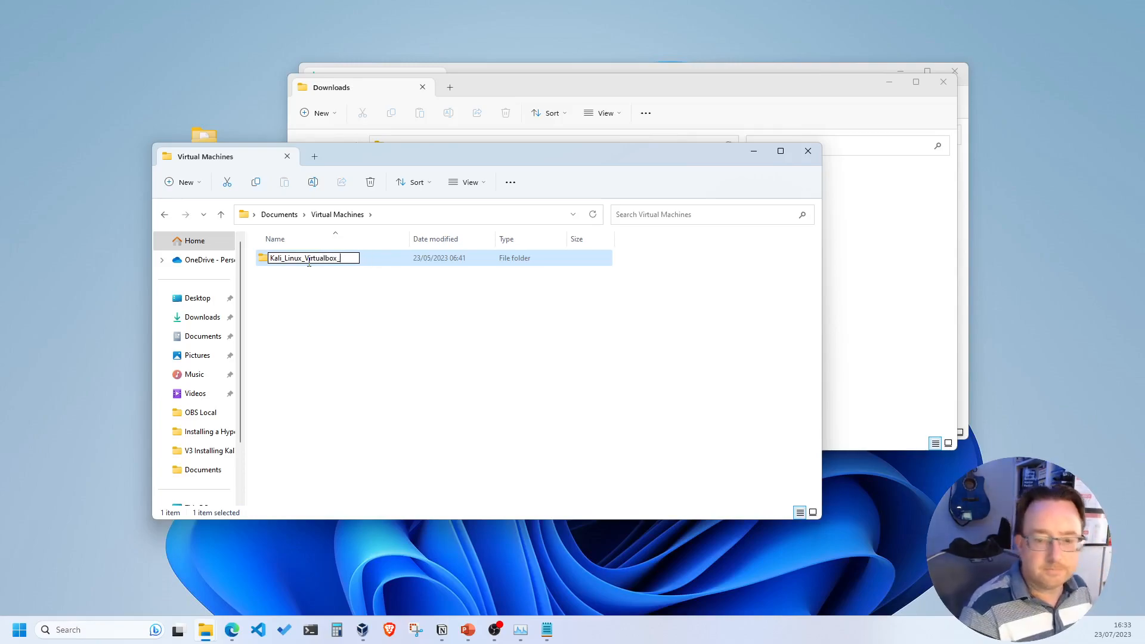
type("Image")
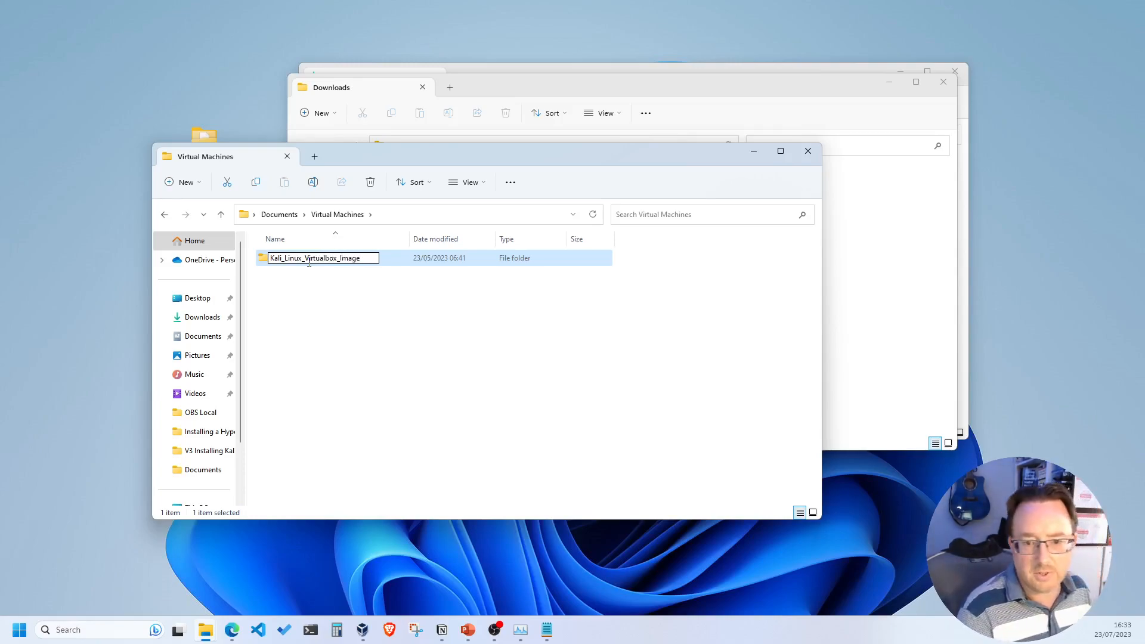
key("Return")
double_click(309, 260)
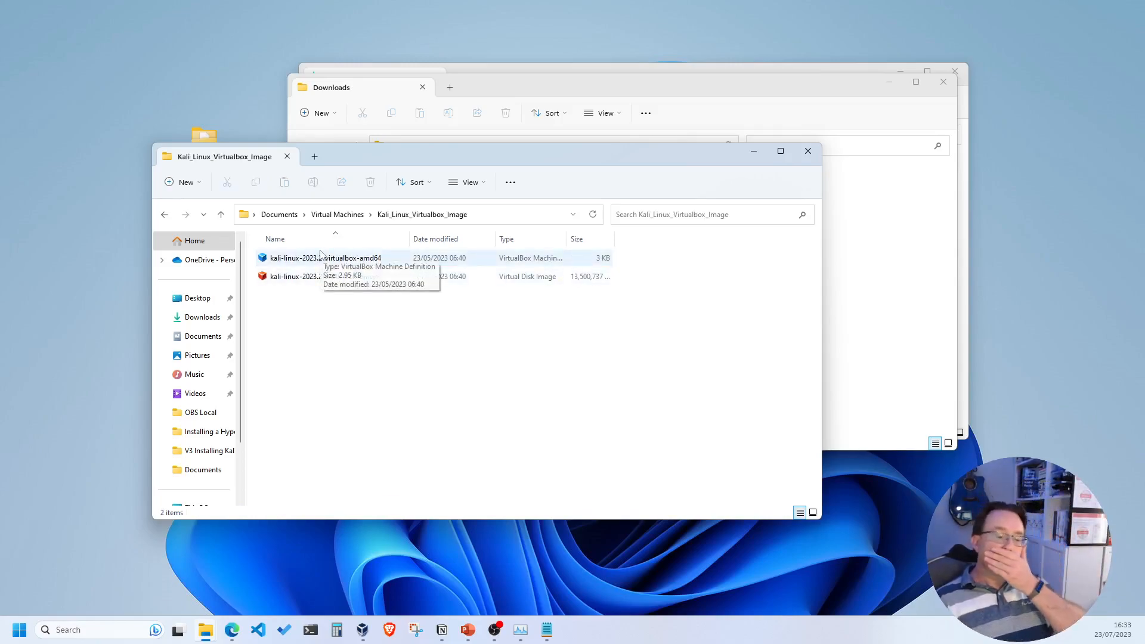
left_click_drag(471, 158, 594, 146)
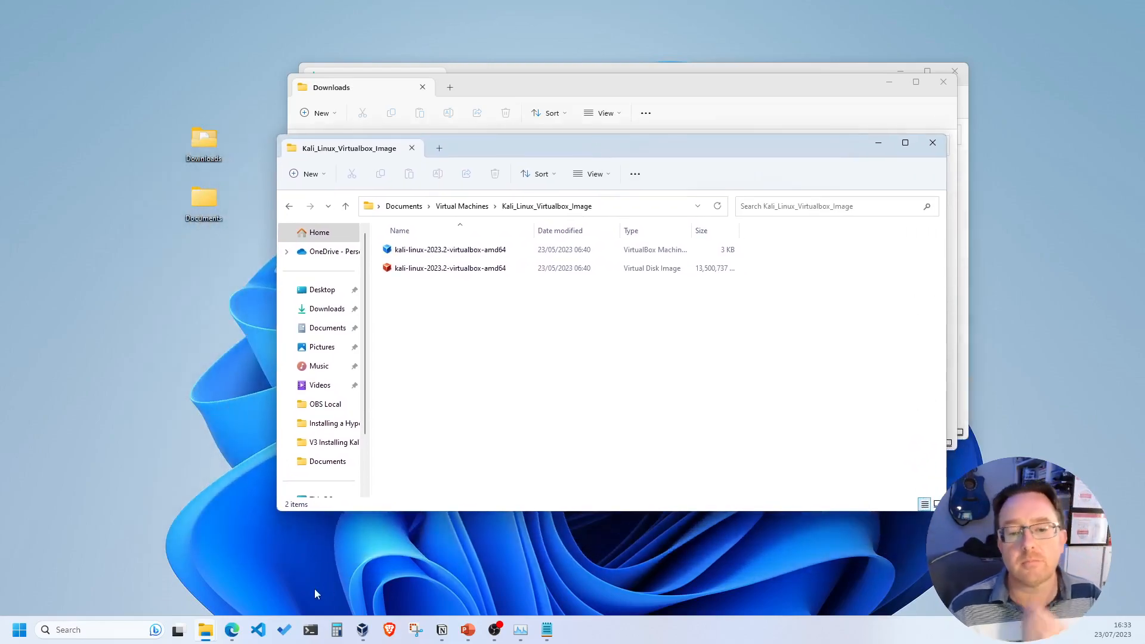
left_click(362, 630)
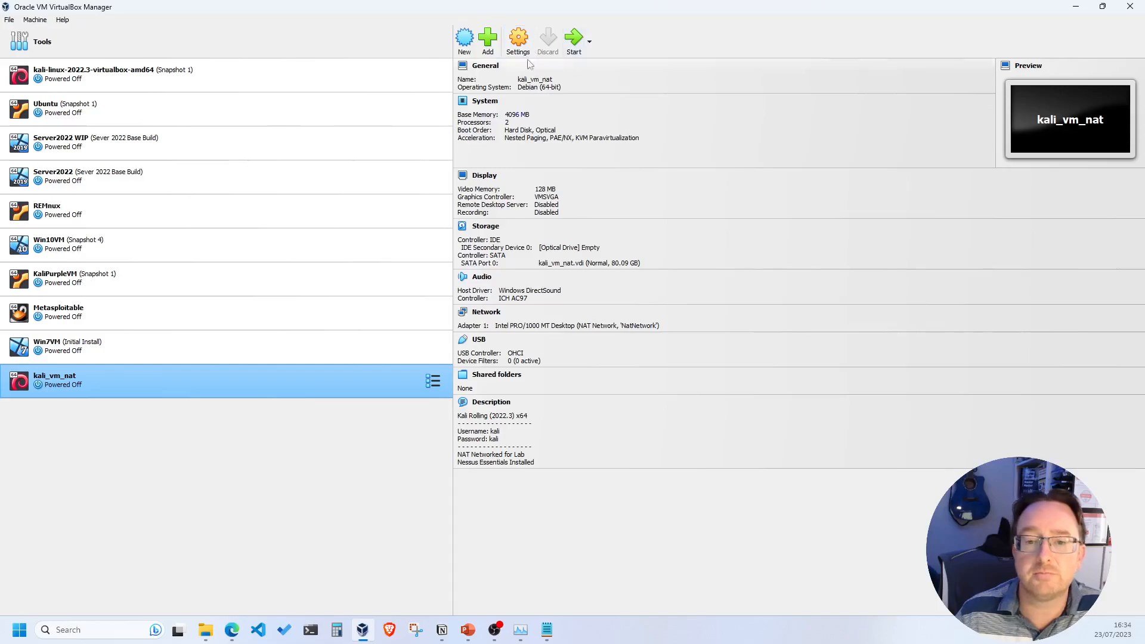
- Choose Add in VirtualBox Manager to import an existing machine
left_click(489, 39)
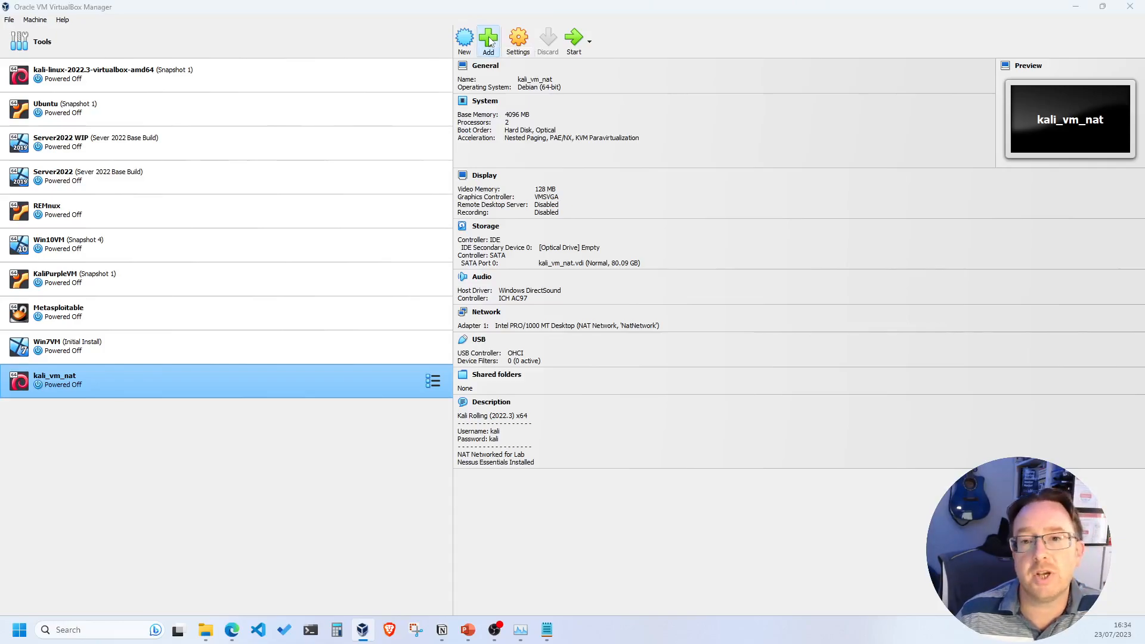
- Add the kali-linux-2023.2-virtualbox-amd64 machine file from Documents\Virtual Machines\Kali_Linux_Virtualbox_Image
left_click(48, 150)
double_click(139, 111)
double_click(140, 112)
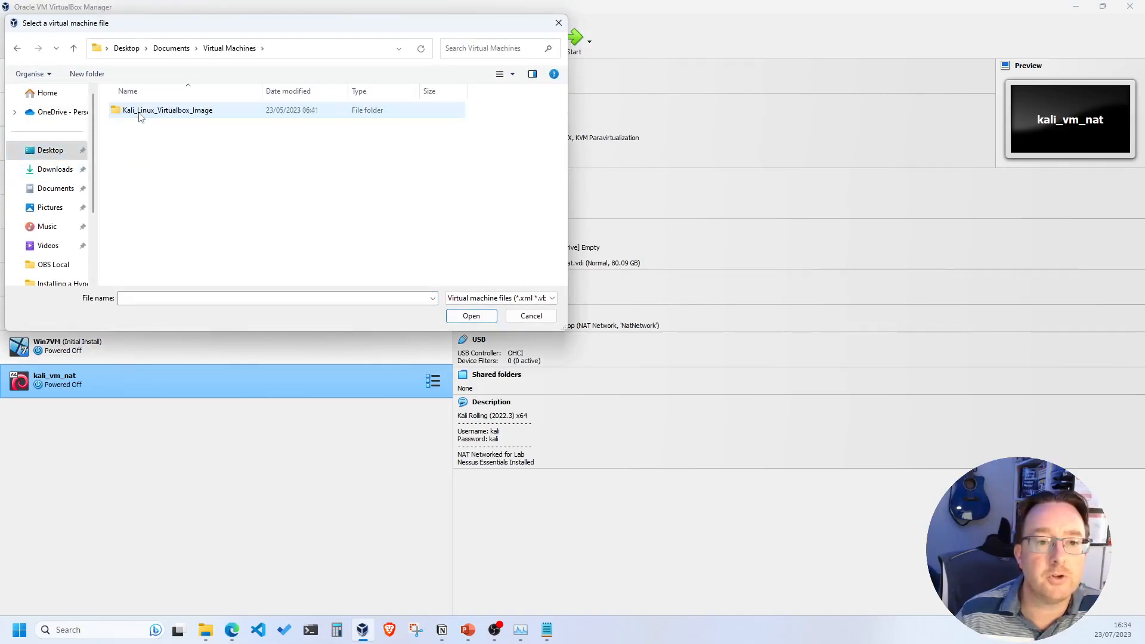
double_click(156, 112)
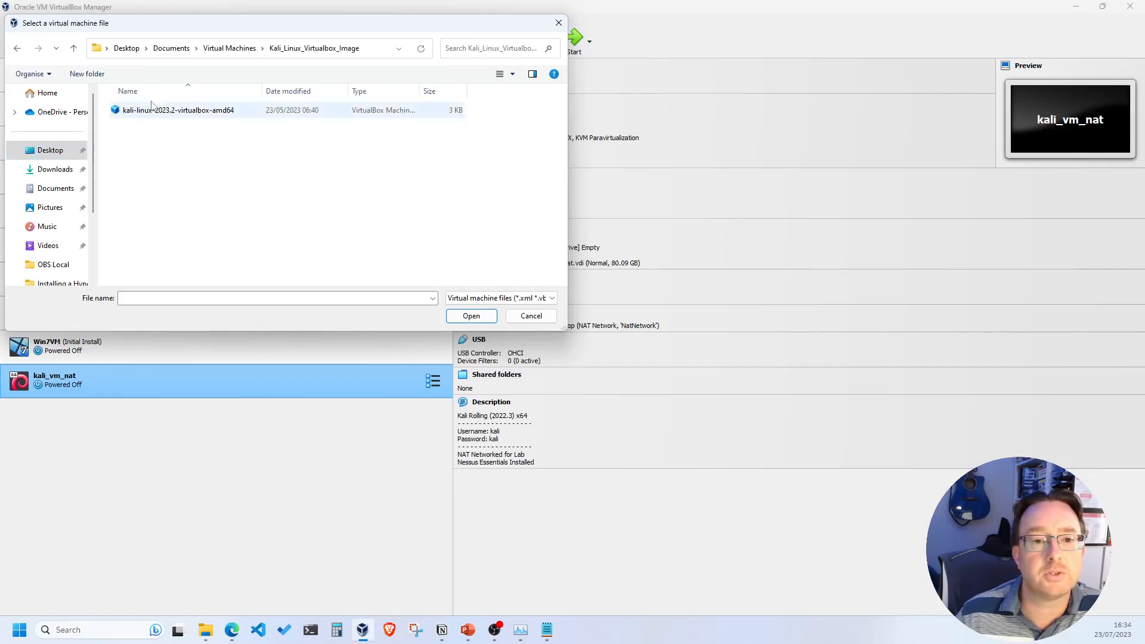
left_click(157, 112)
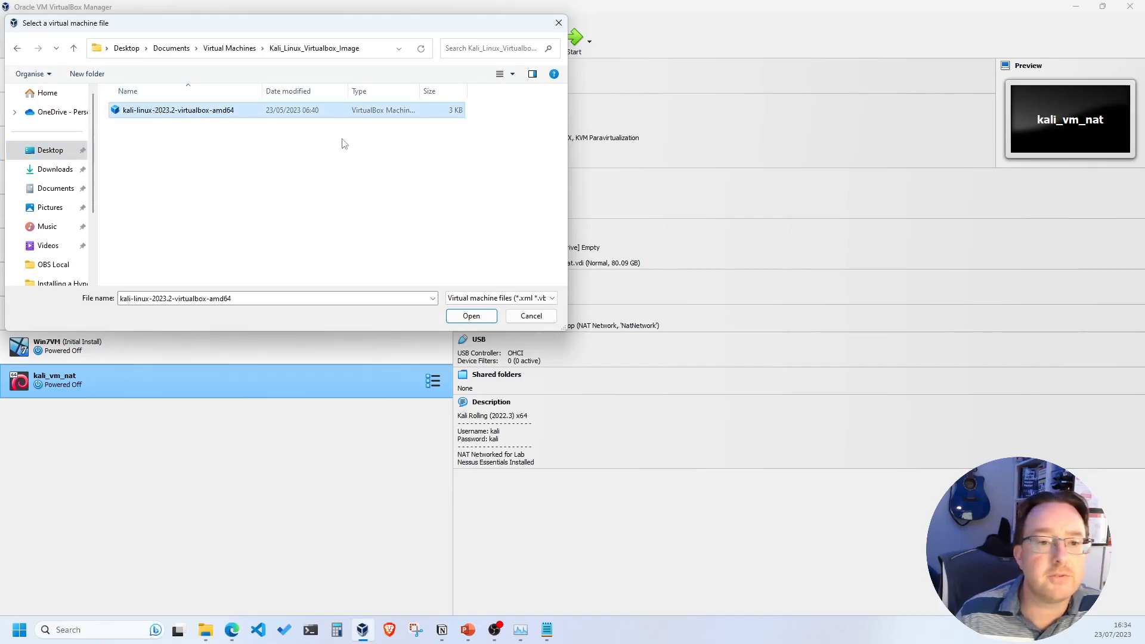
left_click(483, 318)
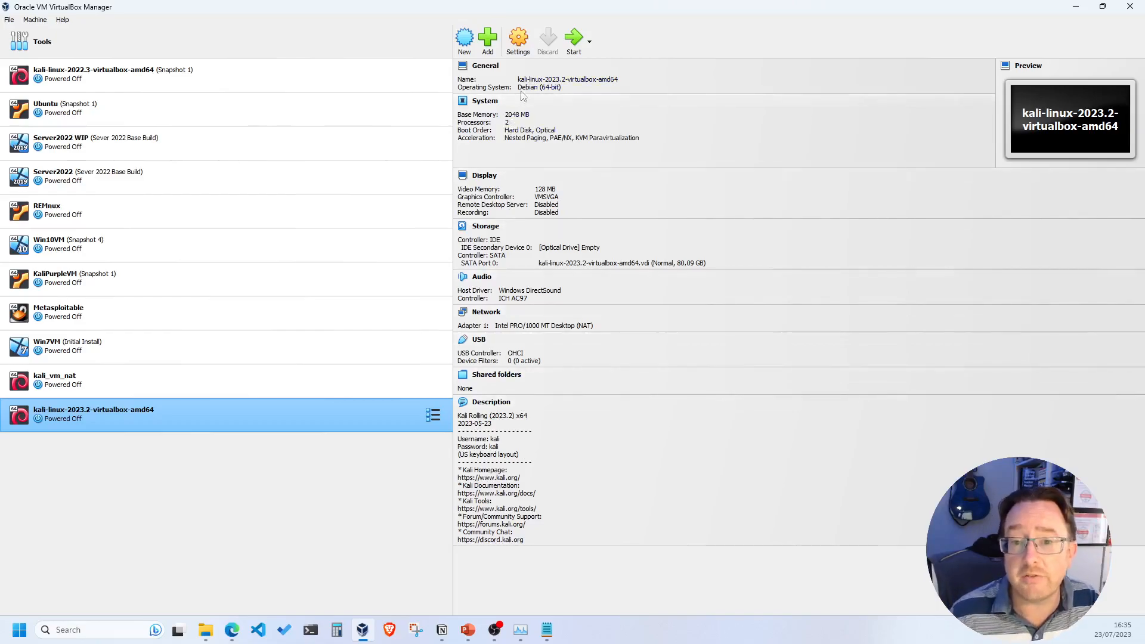
- In the Kali VM settings, keep Shared Clipboard Bidirectional under General > Advanced, then go to System
left_click(517, 48)
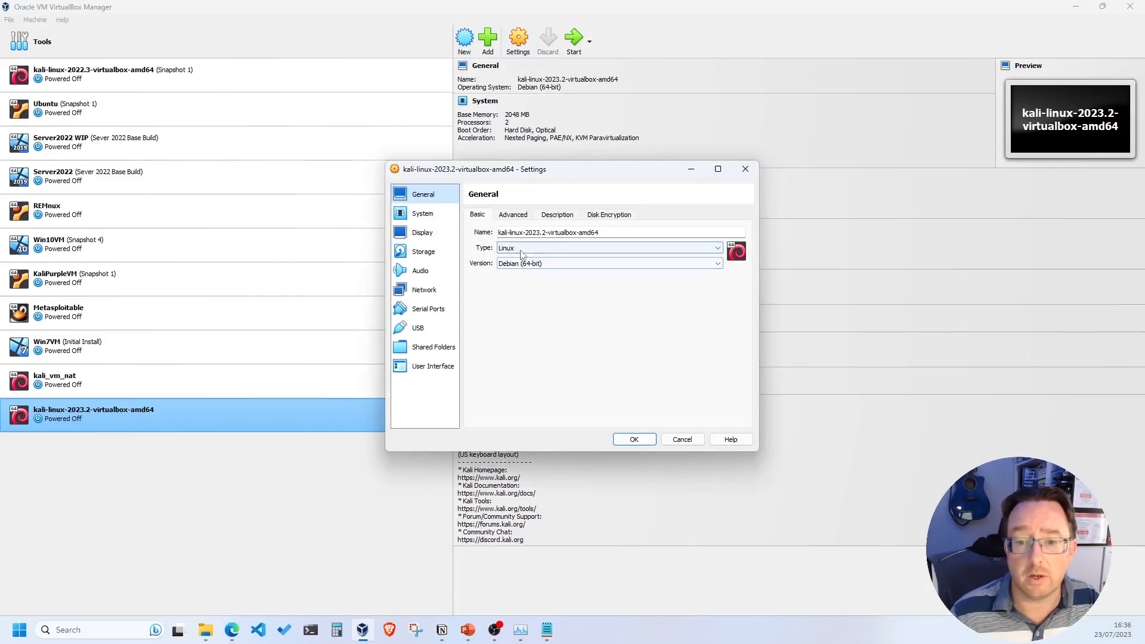
left_click(520, 215)
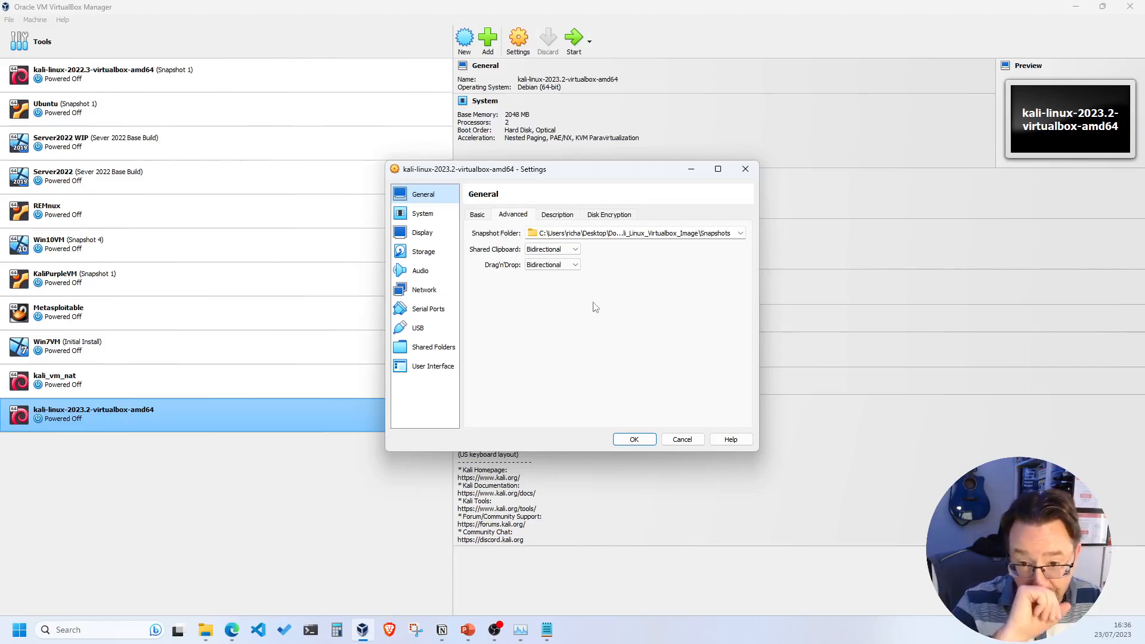
left_click(575, 250)
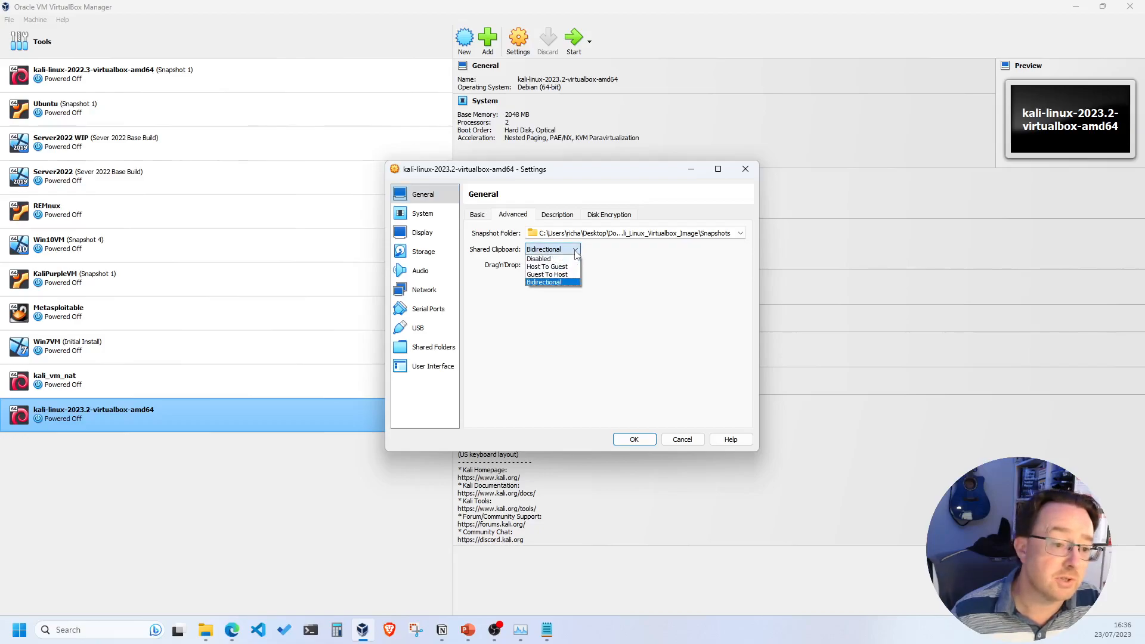
left_click(609, 273)
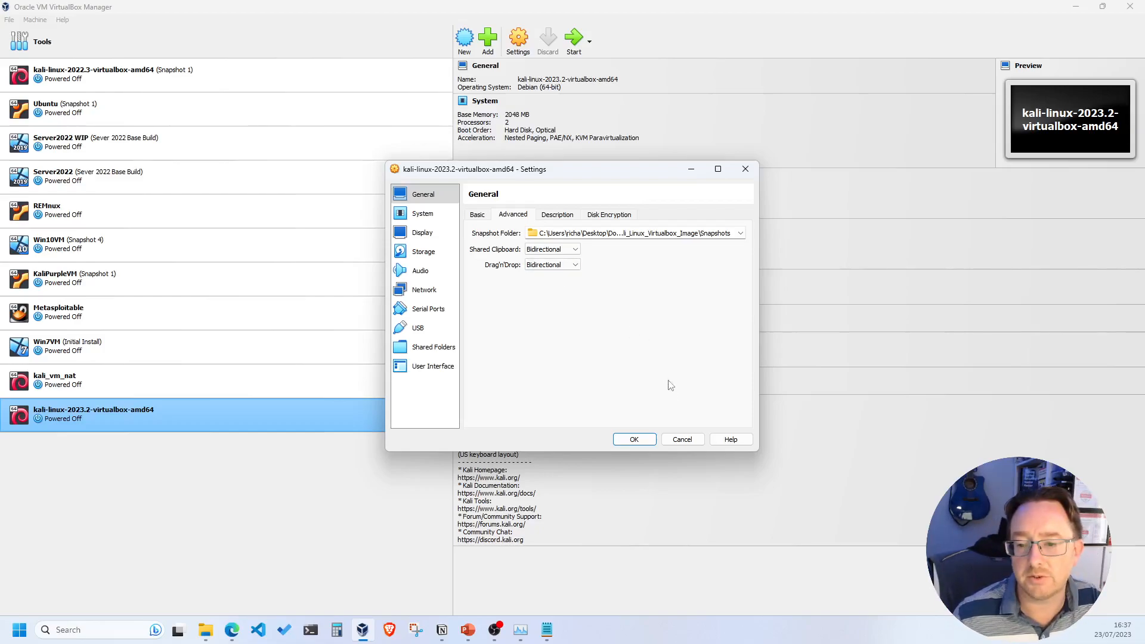
left_click(426, 216)
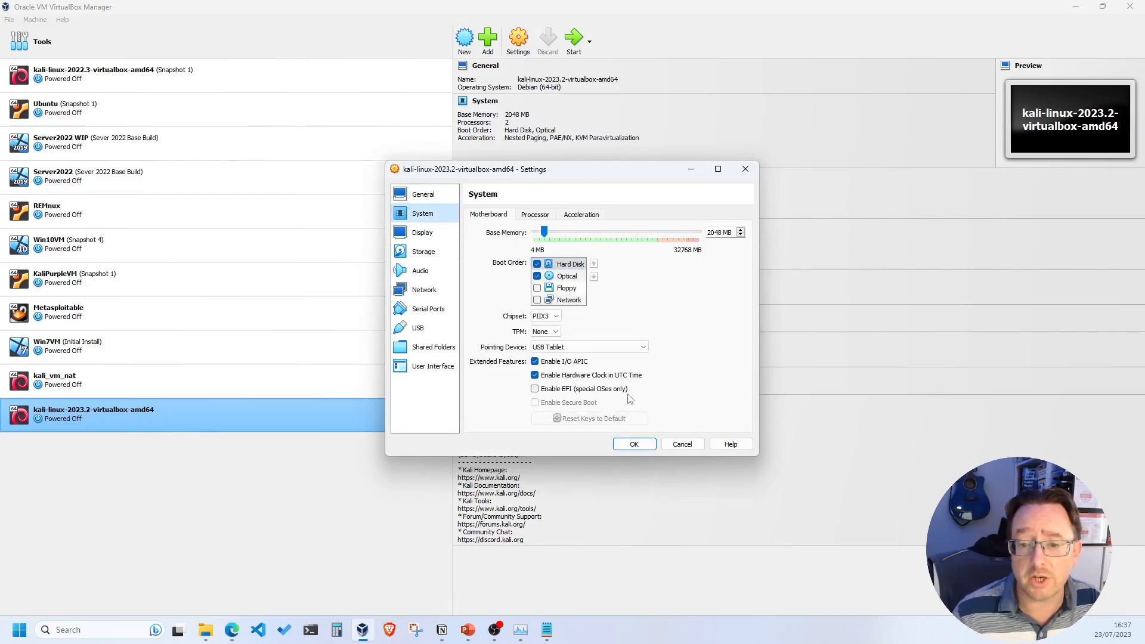
- Raise the Kali VM's processor count from 2 to 3 and review Motherboard and Acceleration
left_click(541, 217)
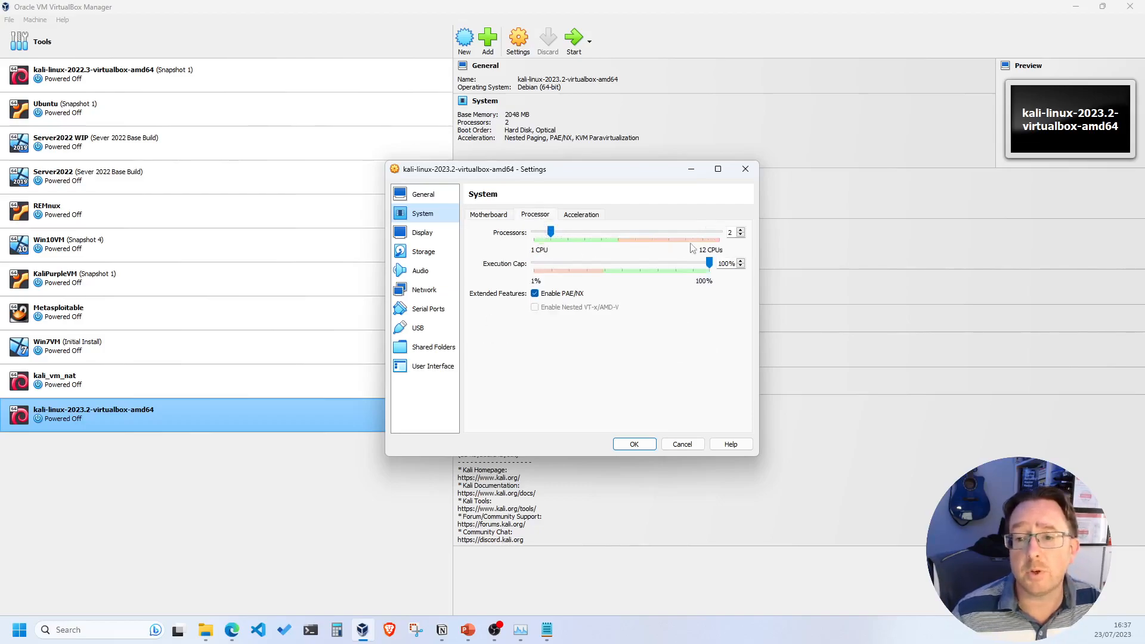
left_click(741, 231)
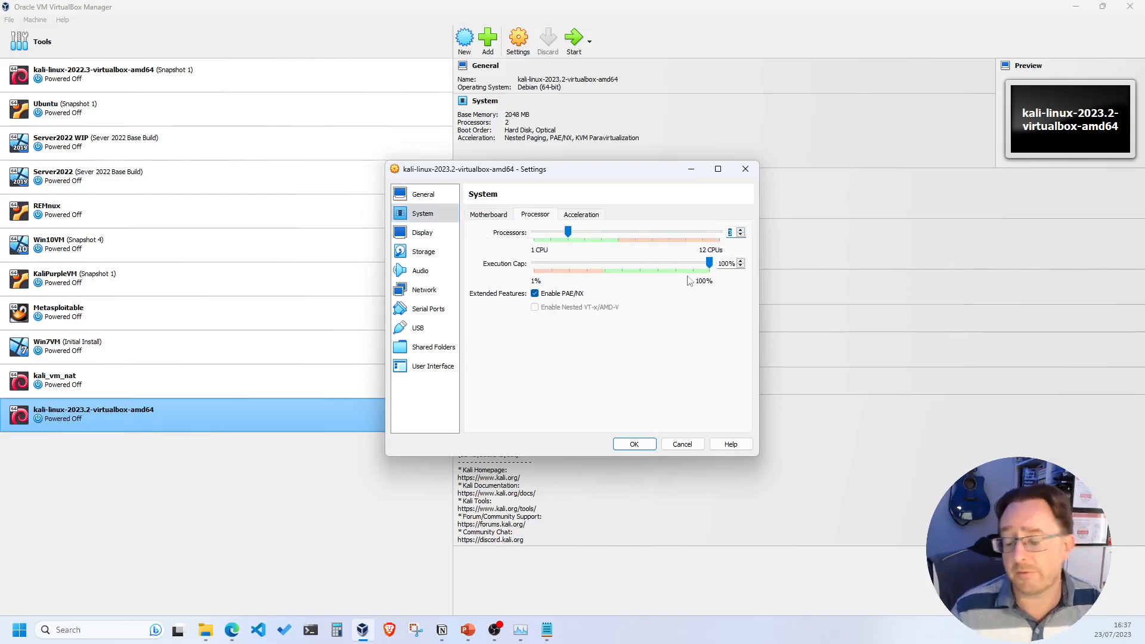
left_click(494, 216)
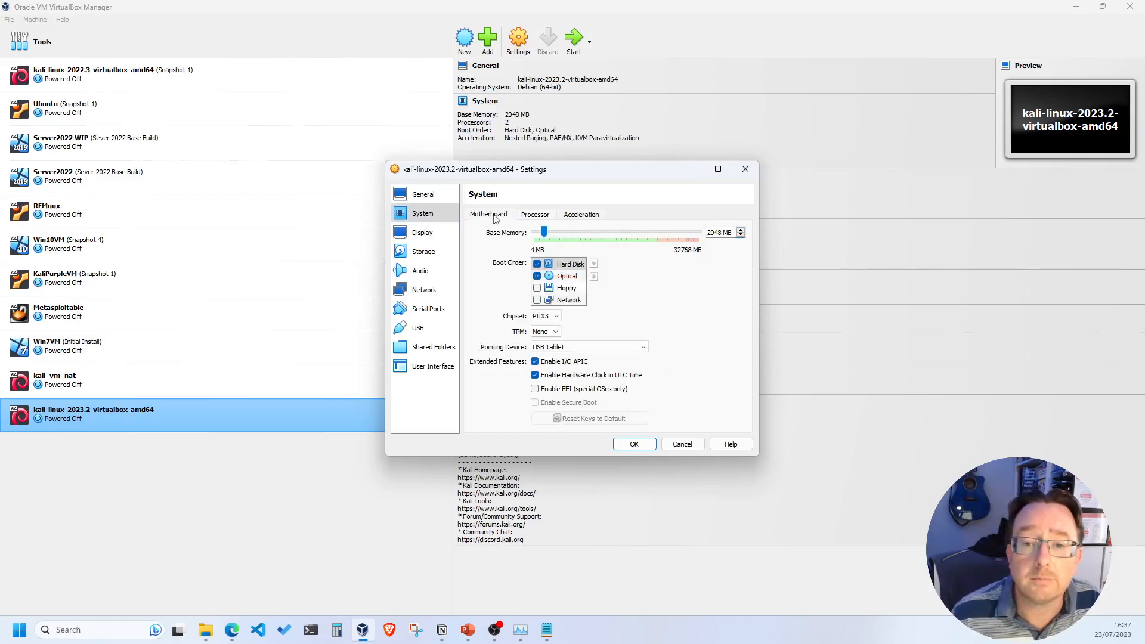
left_click(581, 216)
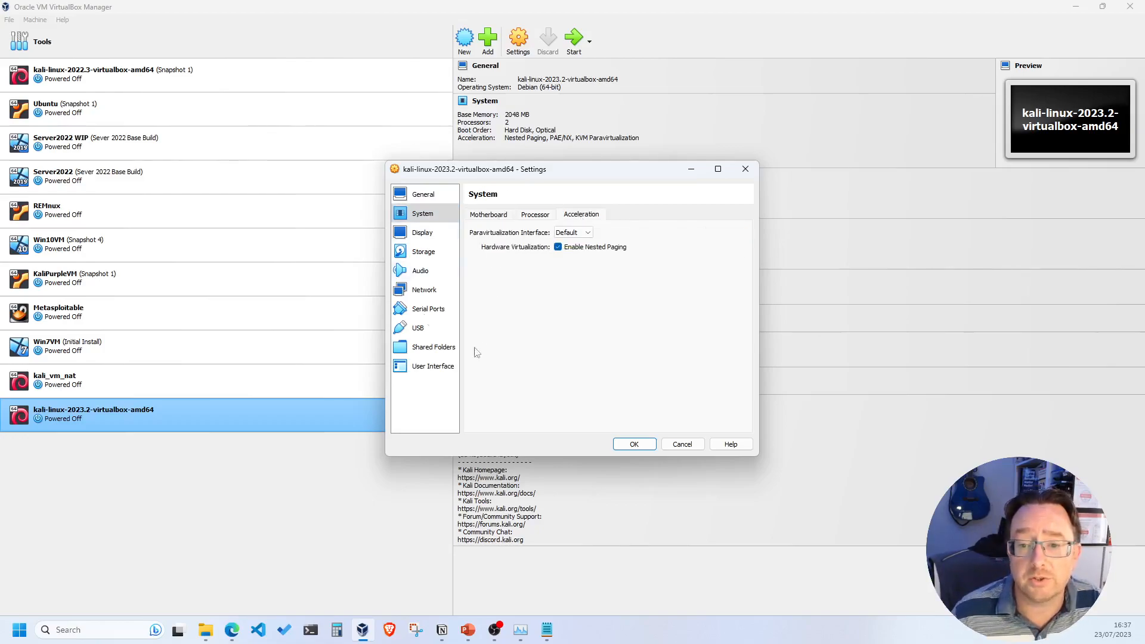
left_click(497, 215)
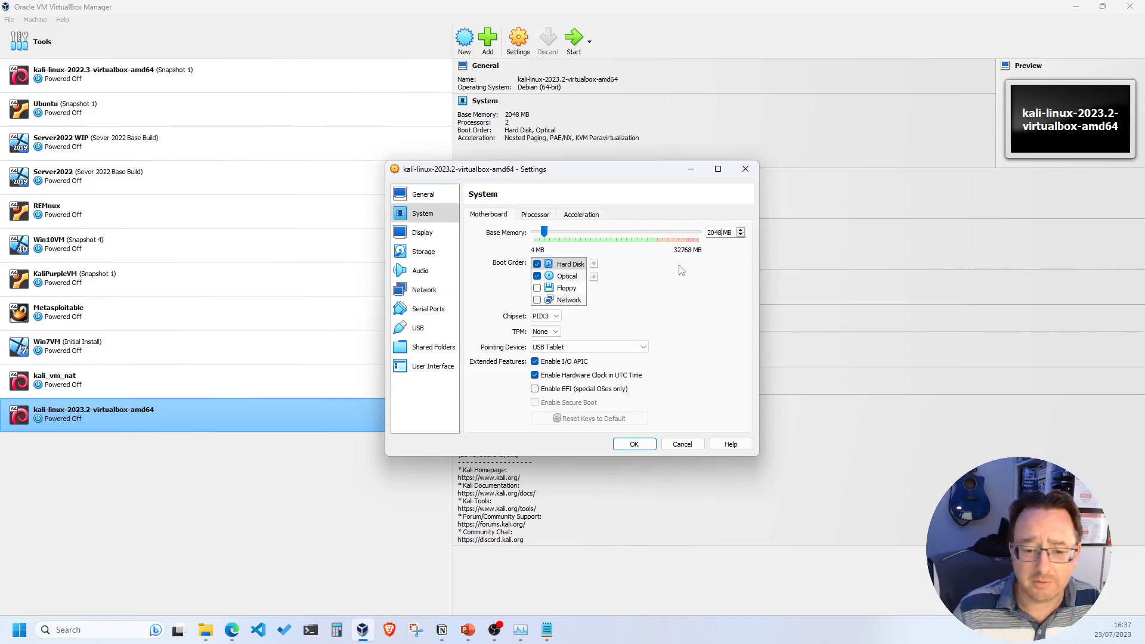
- Compute 1024×4 in Calculator and set the base memory to 4096 MB
left_click(340, 636)
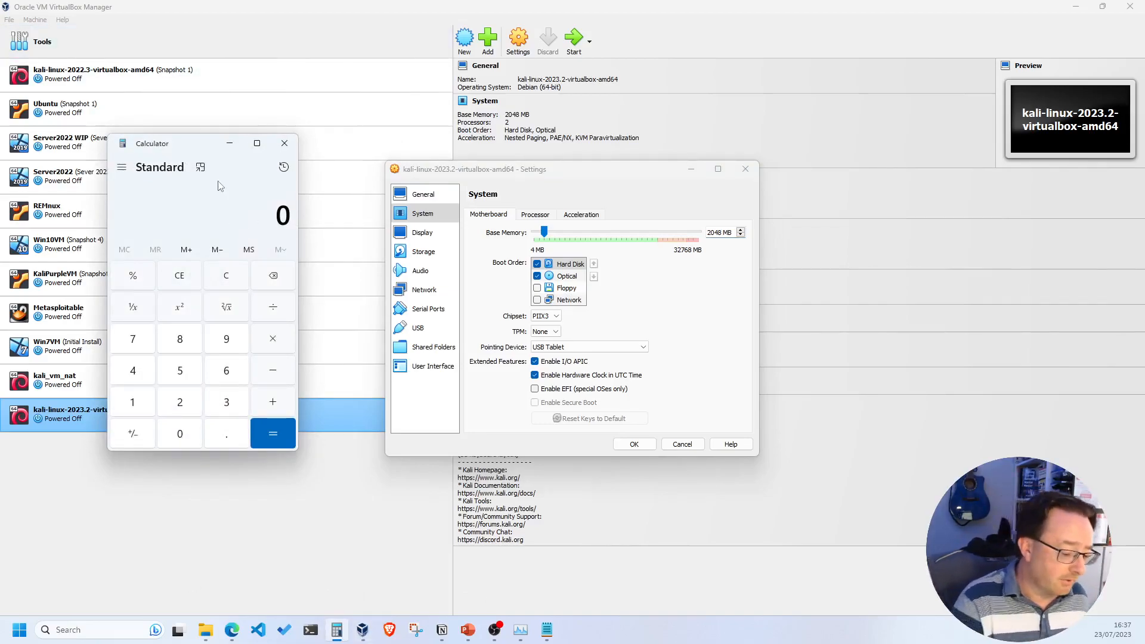
type("1024")
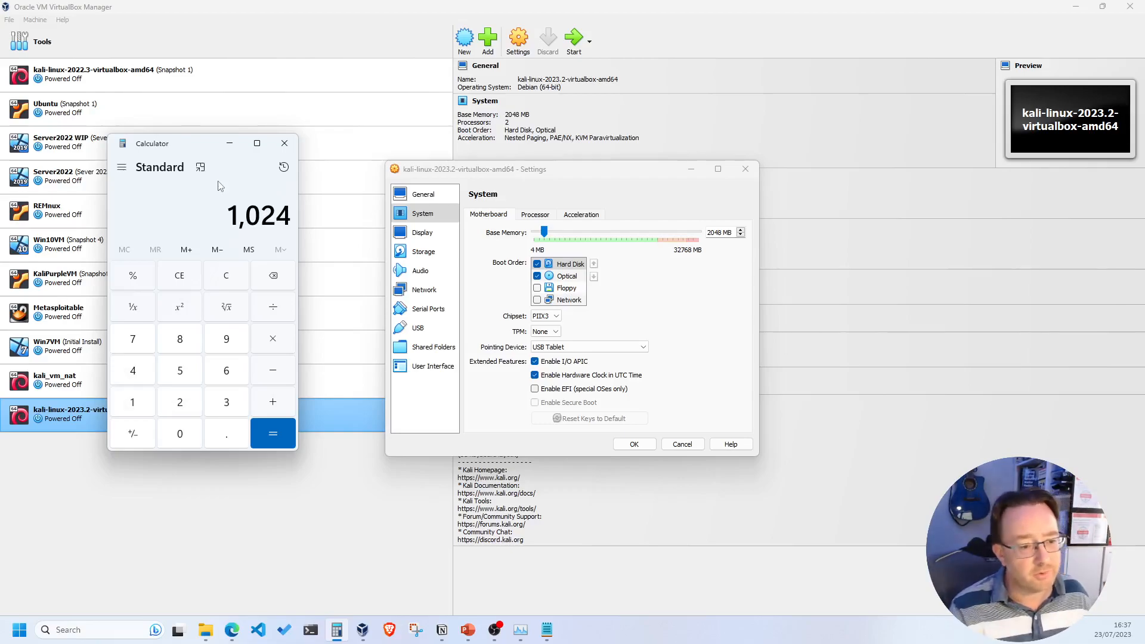
type("*4")
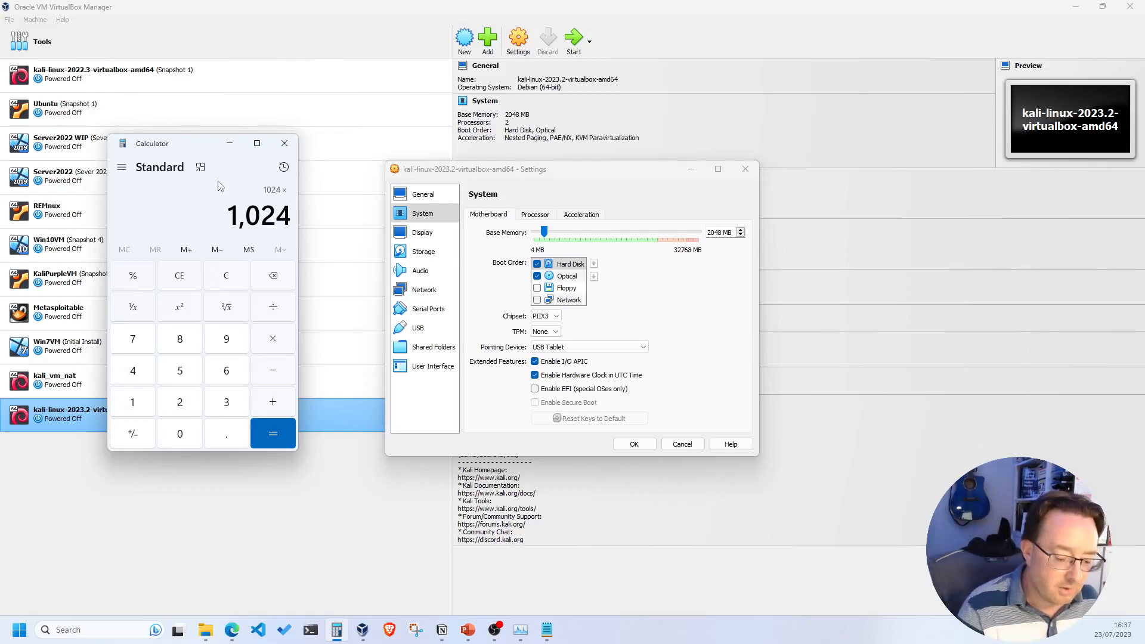
key("Return")
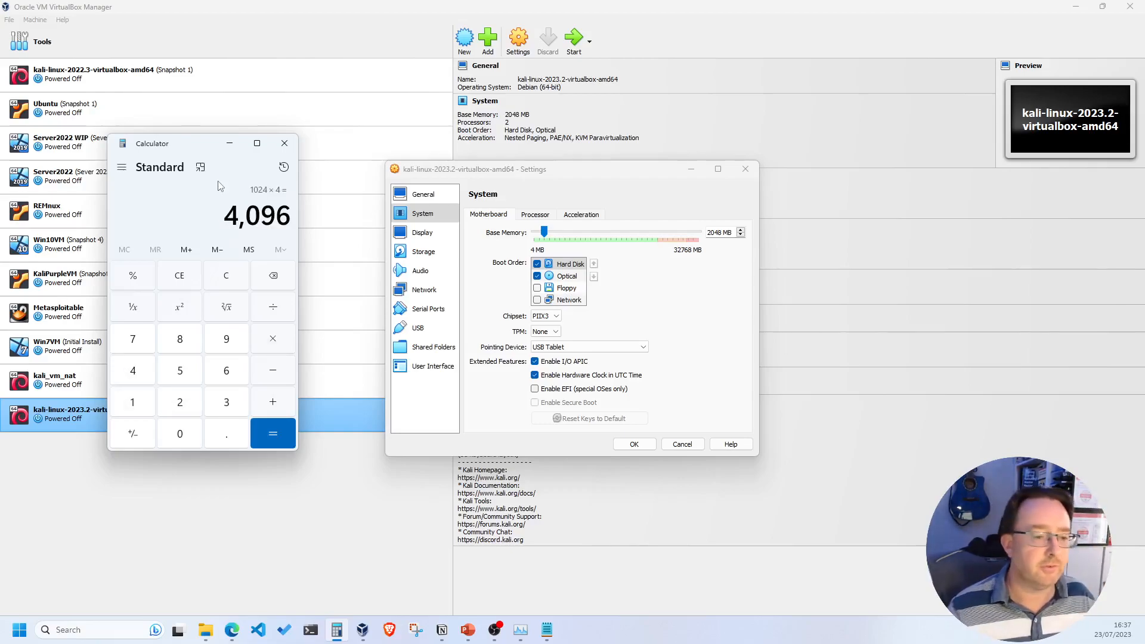
left_click(721, 232)
key("BackSpace")
key("BackSpace")
key("BackSpace")
key("BackSpace")
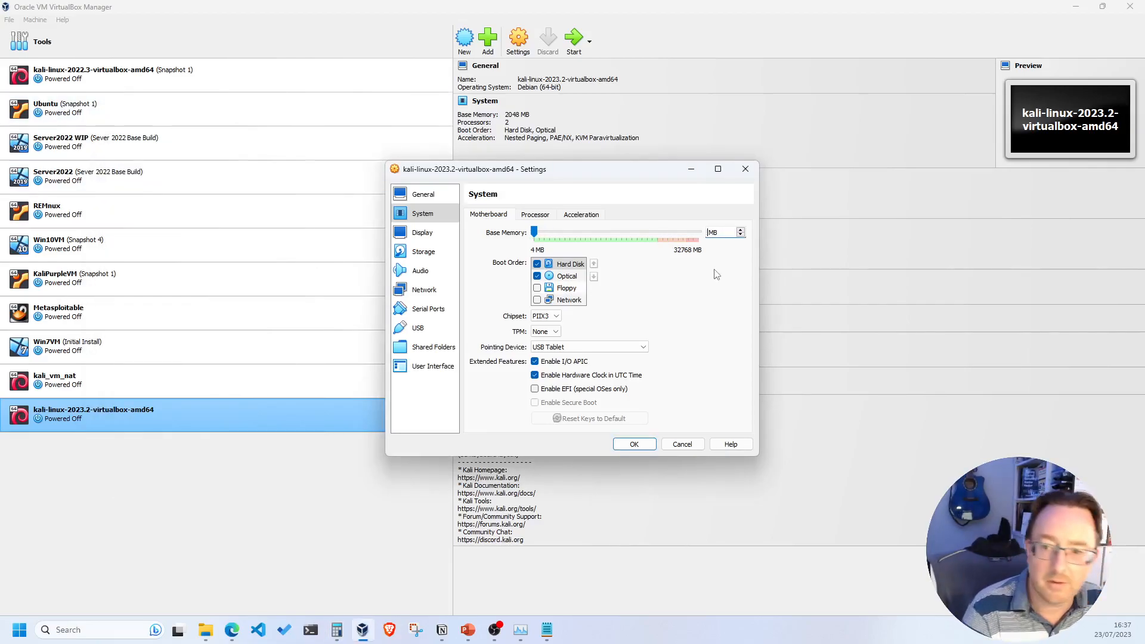
type("4096")
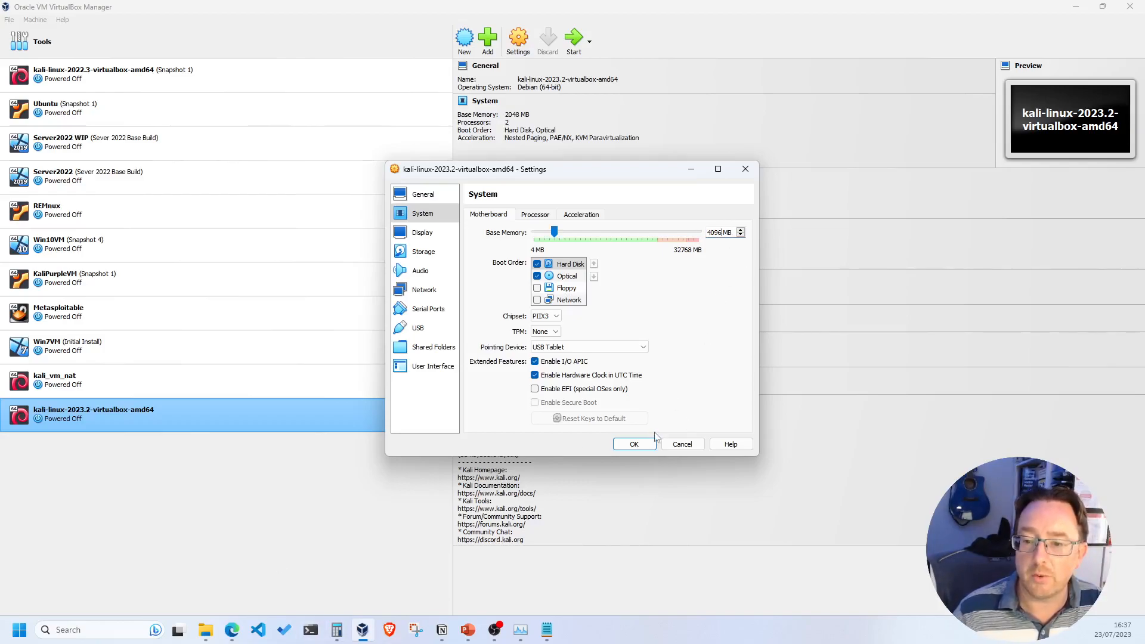
- Review the Storage and Display pages, then save the 4096 MB, 3-processor settings
left_click(422, 253)
left_click(429, 237)
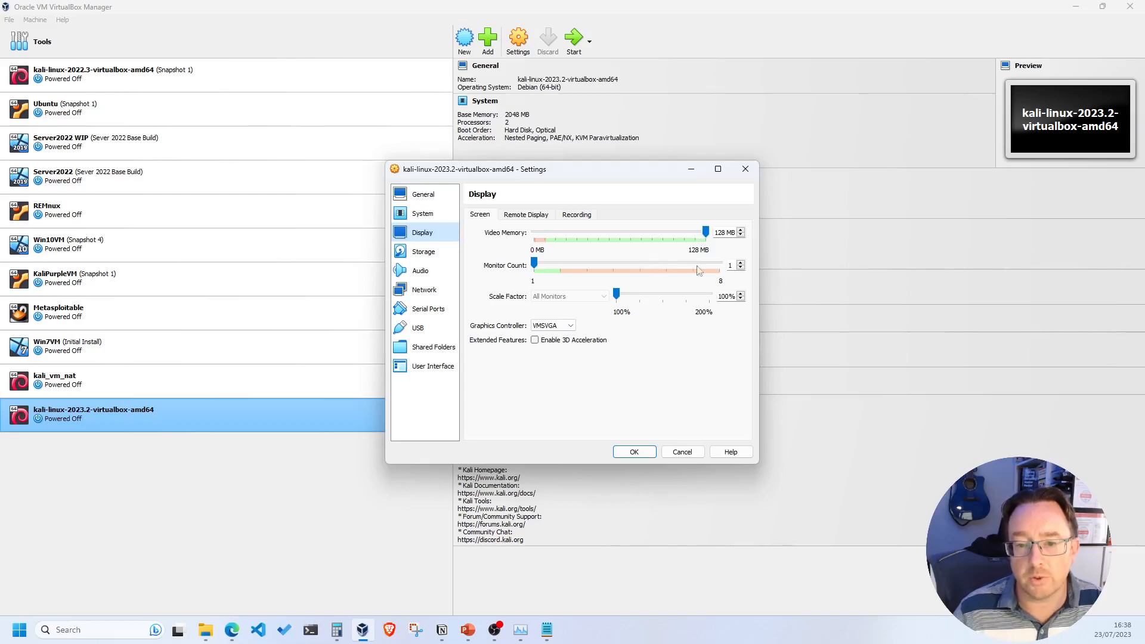
left_click(643, 453)
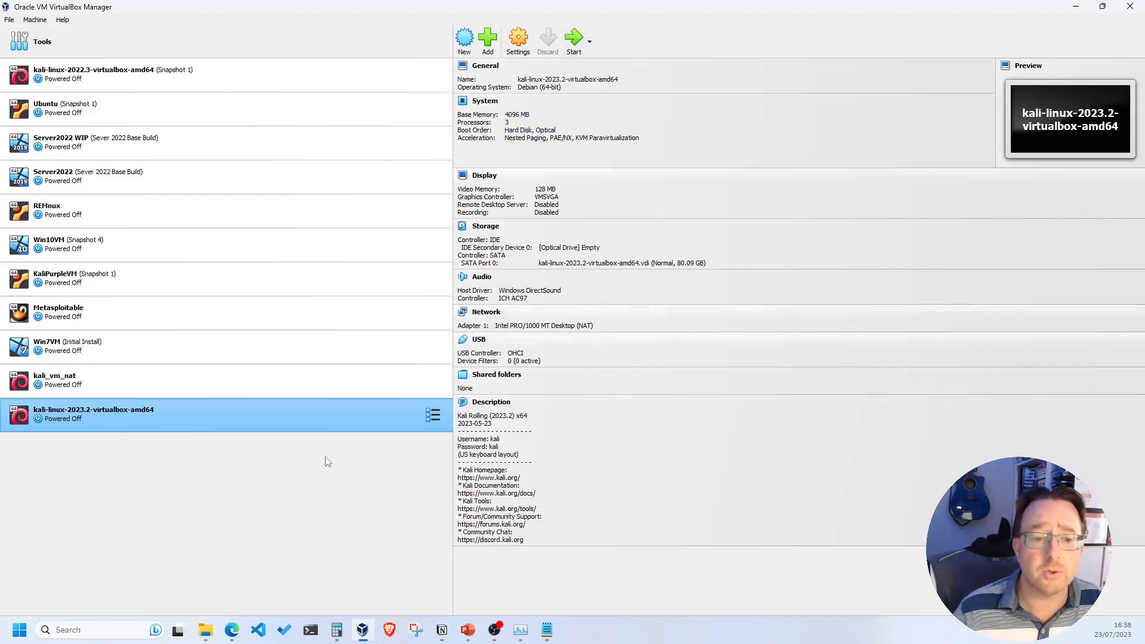
- Boot the kali-linux-2023.2-virtualbox-amd64 VM to its login screen
left_click(576, 39)
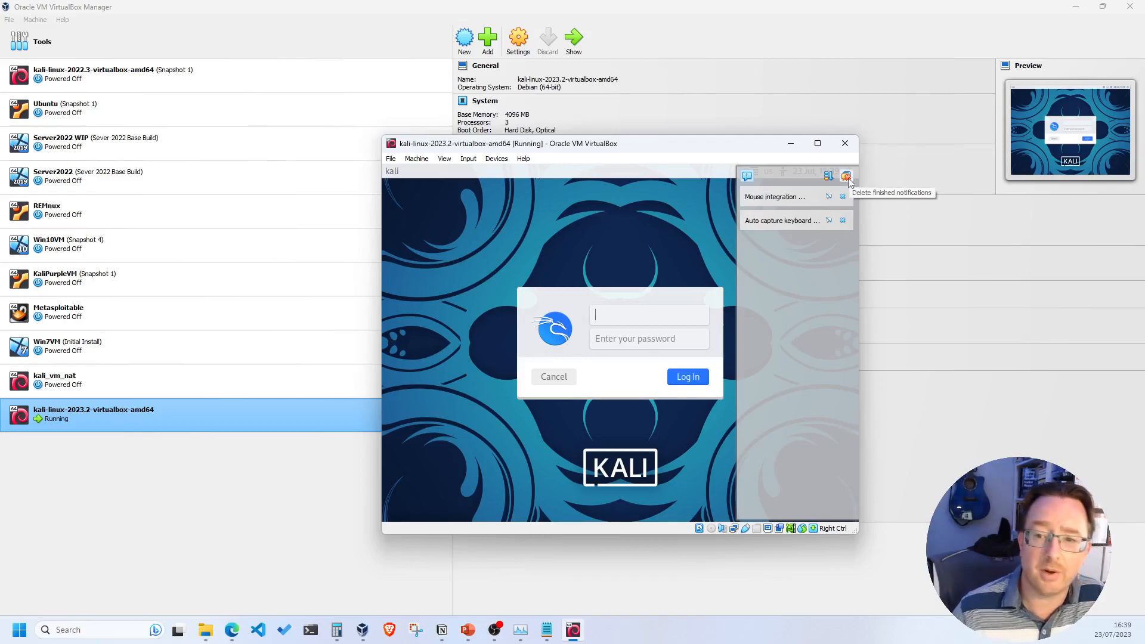
- Clear the VirtualBox notifications and reposition the VM window toward screen centre
left_click(847, 176)
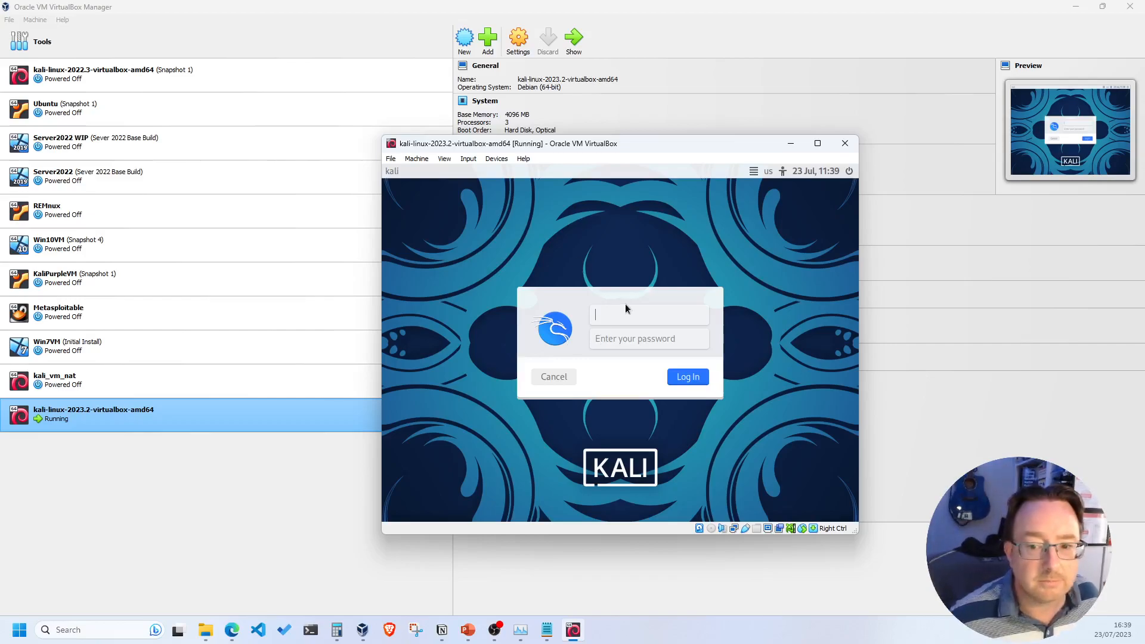
left_click(621, 348)
left_click(631, 319)
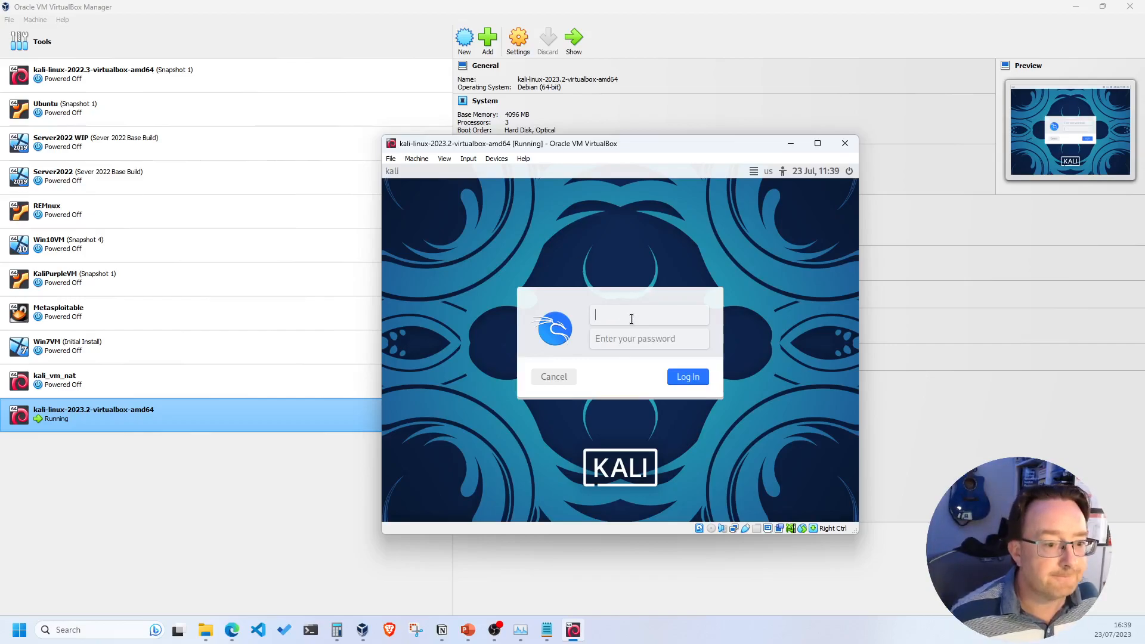
left_click_drag(644, 151, 896, 114)
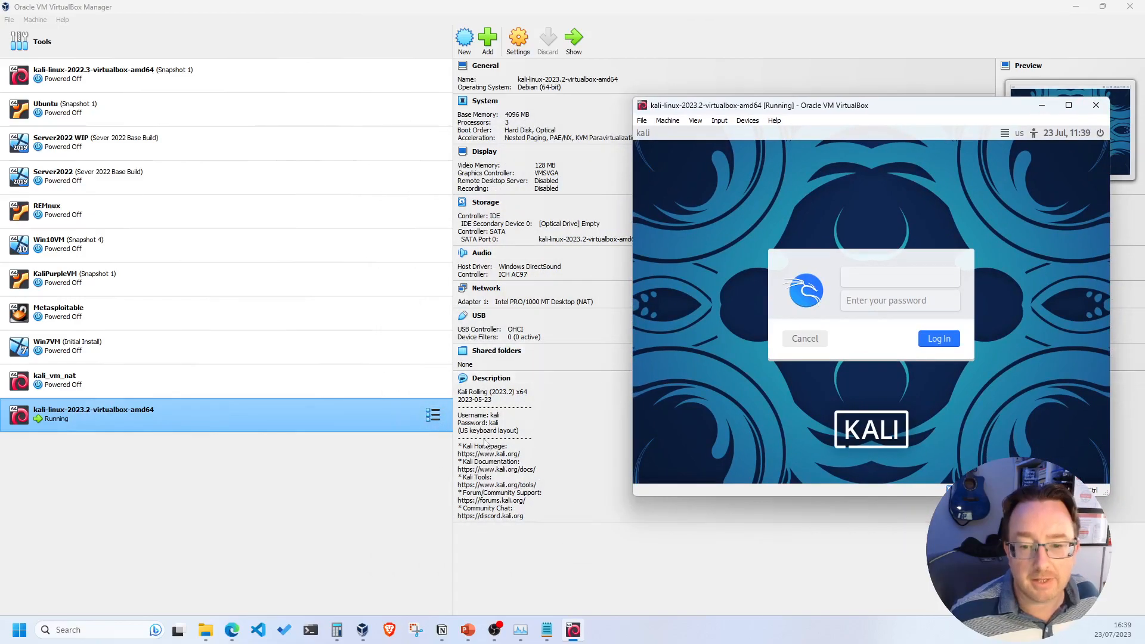
left_click_drag(882, 105, 533, 146)
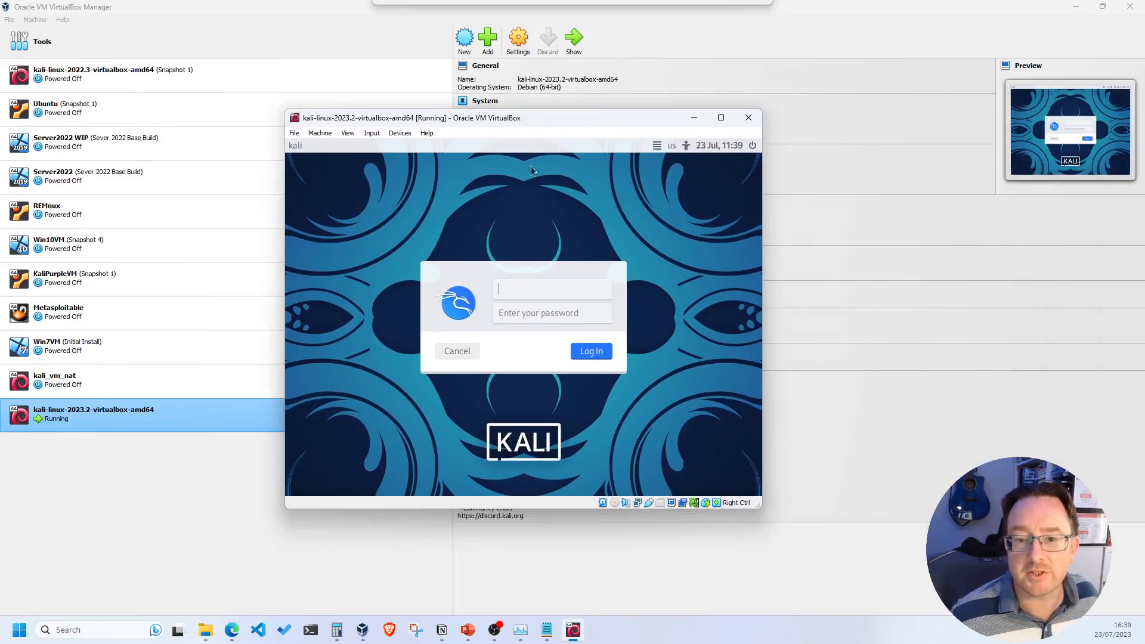
- Log in to Kali with the default username and password
type("kali")
key("Return")
type("kali")
key("Return")
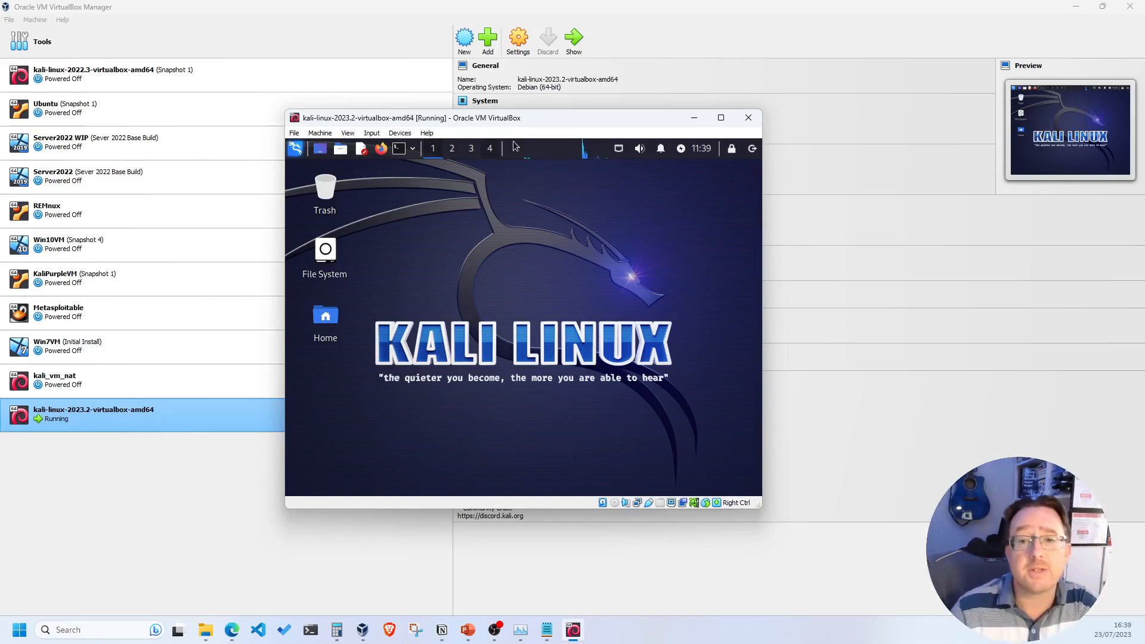
- Maximise the Kali VM window so the guest desktop fills the host screen
mouse_move(721, 120)
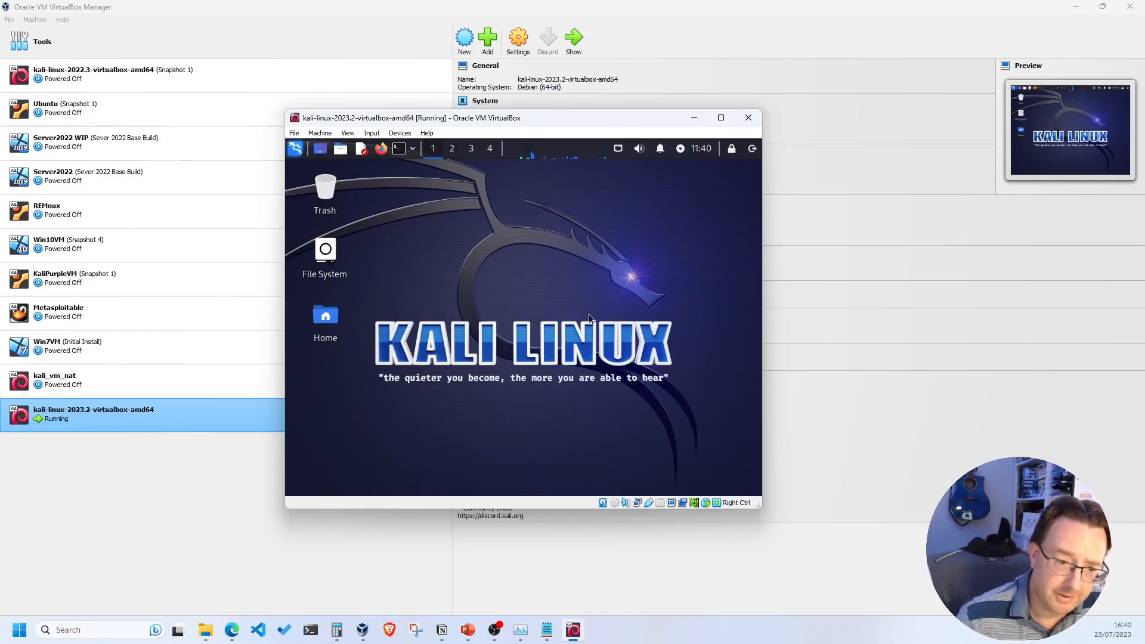
left_click(723, 117)
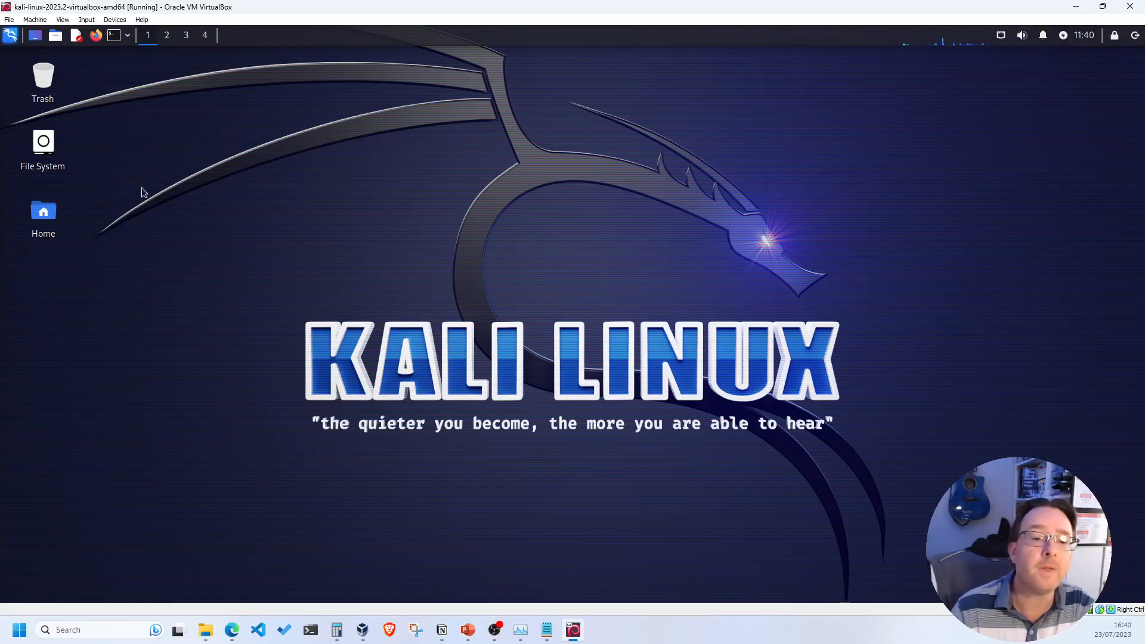
- Search the applications menu for 'keyboard' and open Keyboard settings on the Layout page
left_click(10, 34)
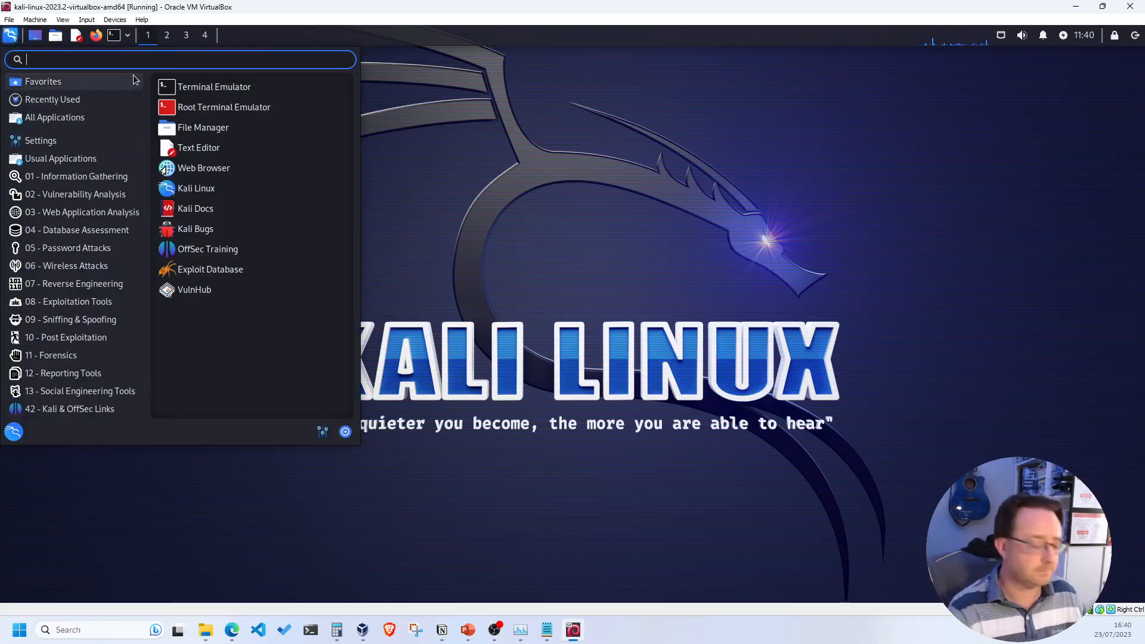
type("key")
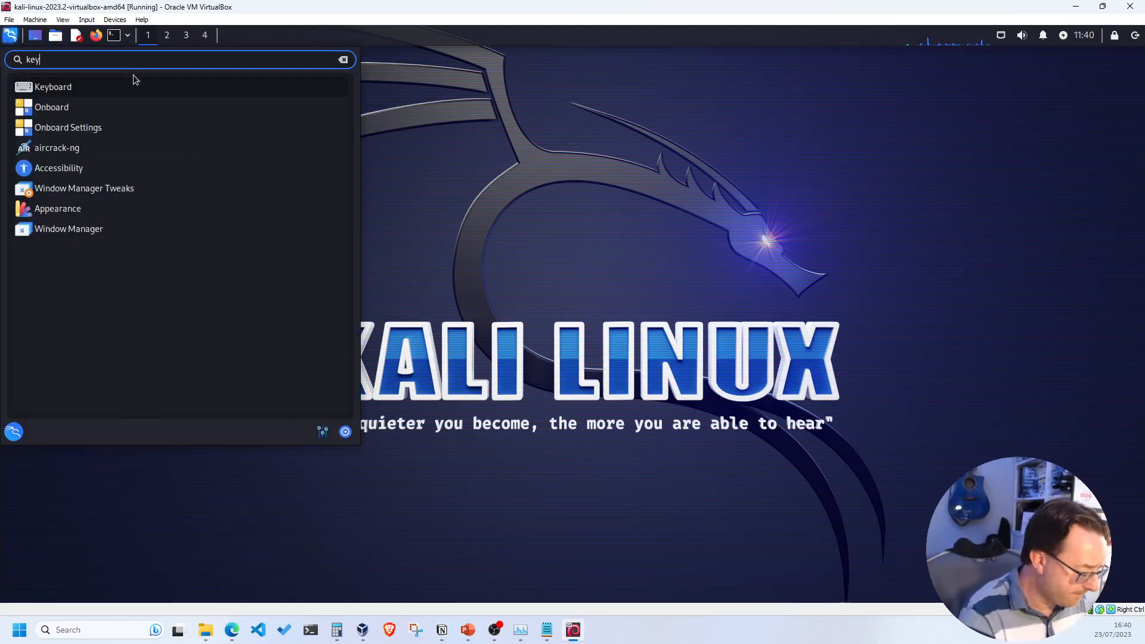
type("bora")
key("BackSpace")
key("BackSpace")
type("ar")
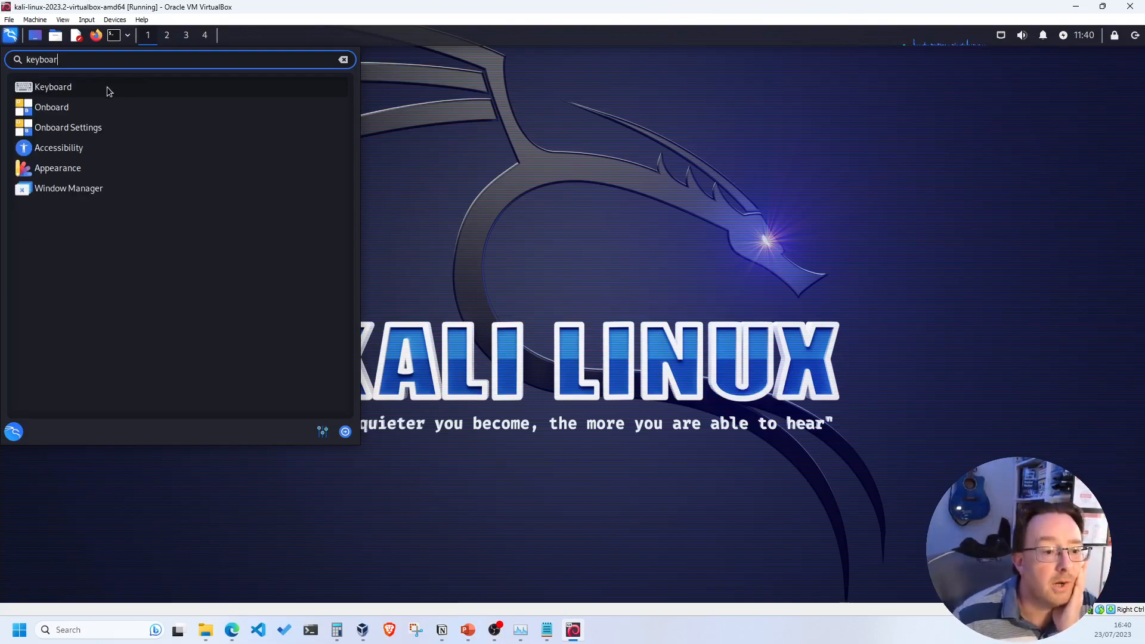
left_click(53, 88)
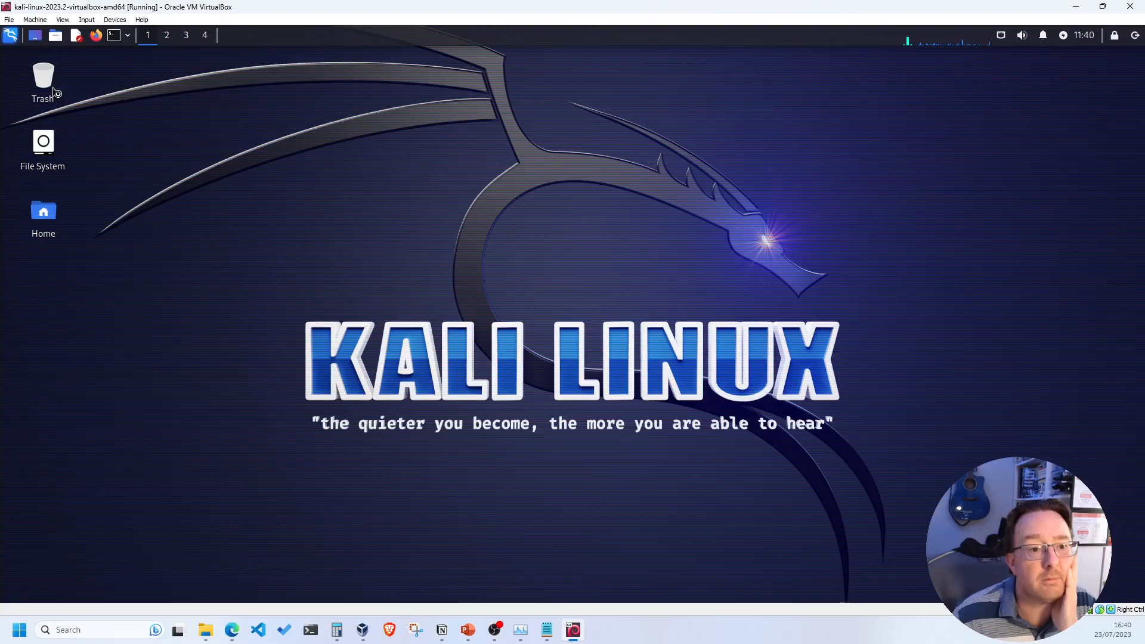
left_click(636, 152)
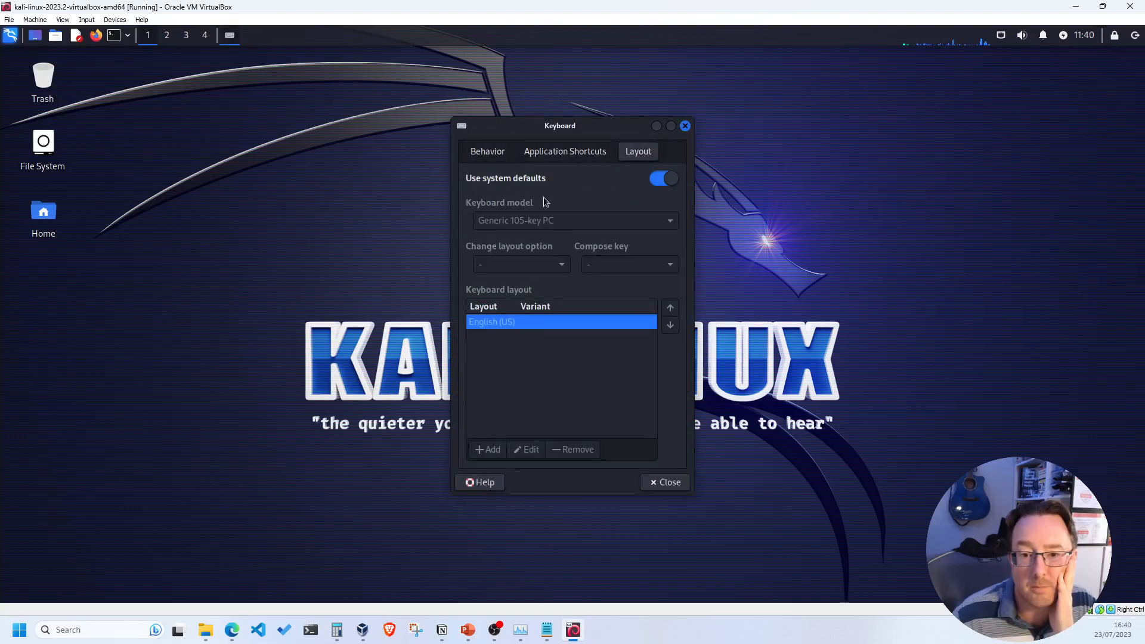
- Browse the Whisker menu's All Applications list, then close the menu
left_click(13, 38)
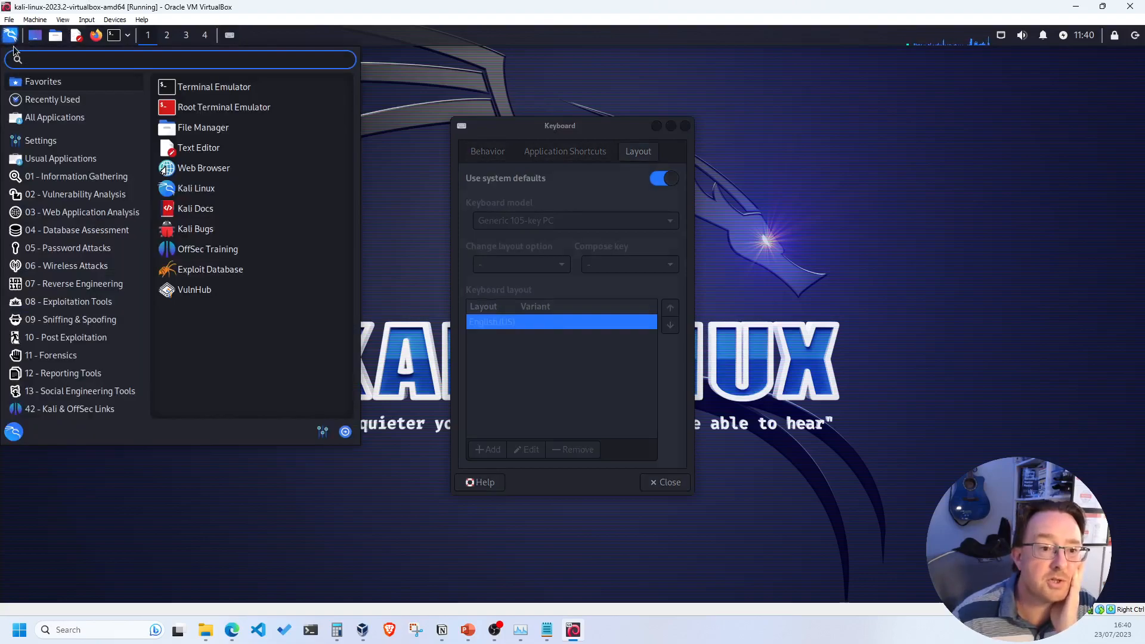
mouse_move(87, 233)
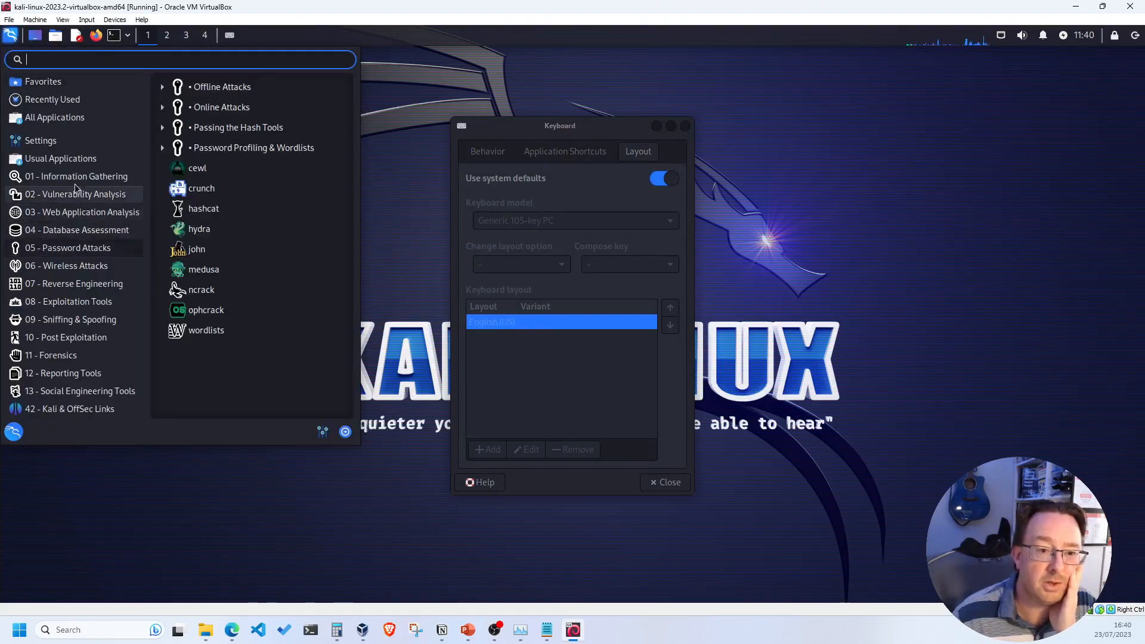
mouse_move(50, 123)
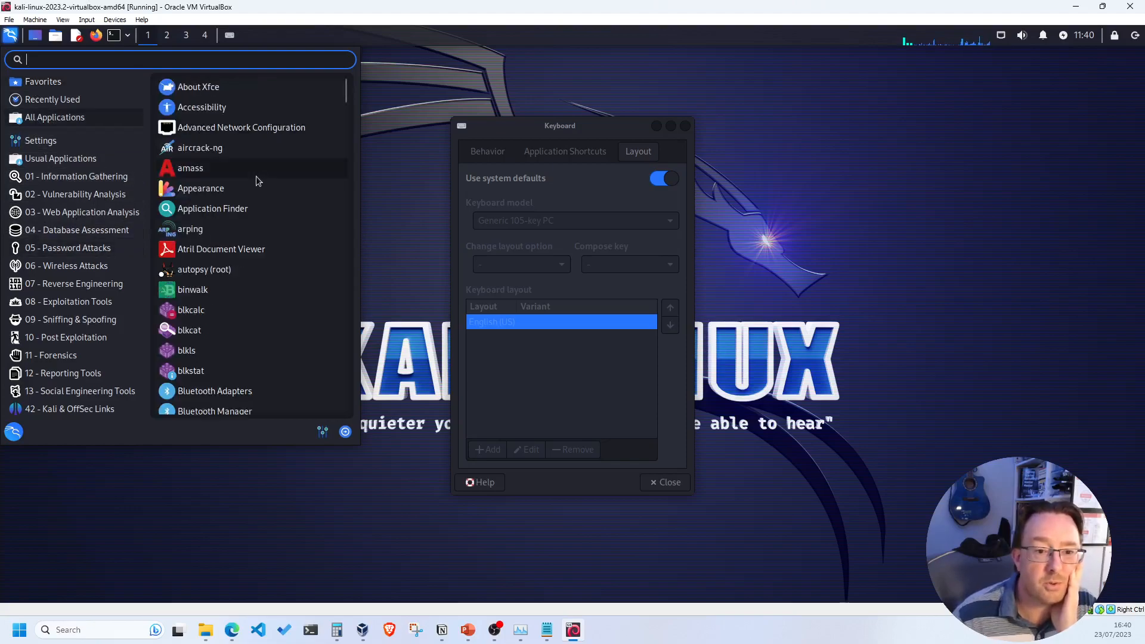
scroll(253, 197, "down", 6)
scroll(251, 200, "down", 15)
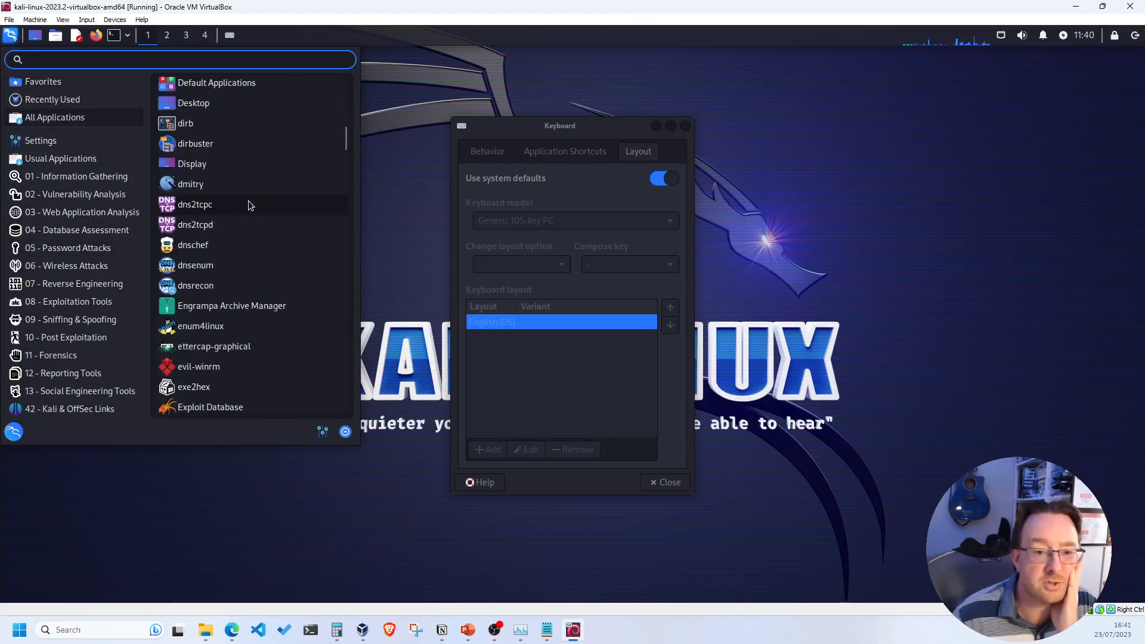
scroll(248, 206, "down", 20)
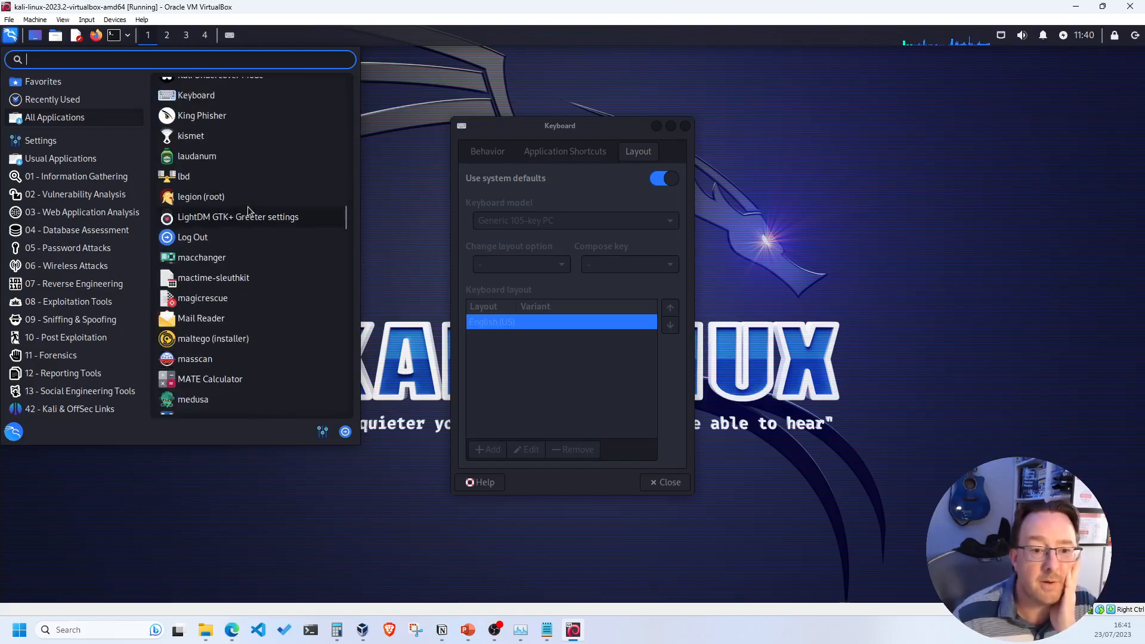
scroll(248, 213, "down", 20)
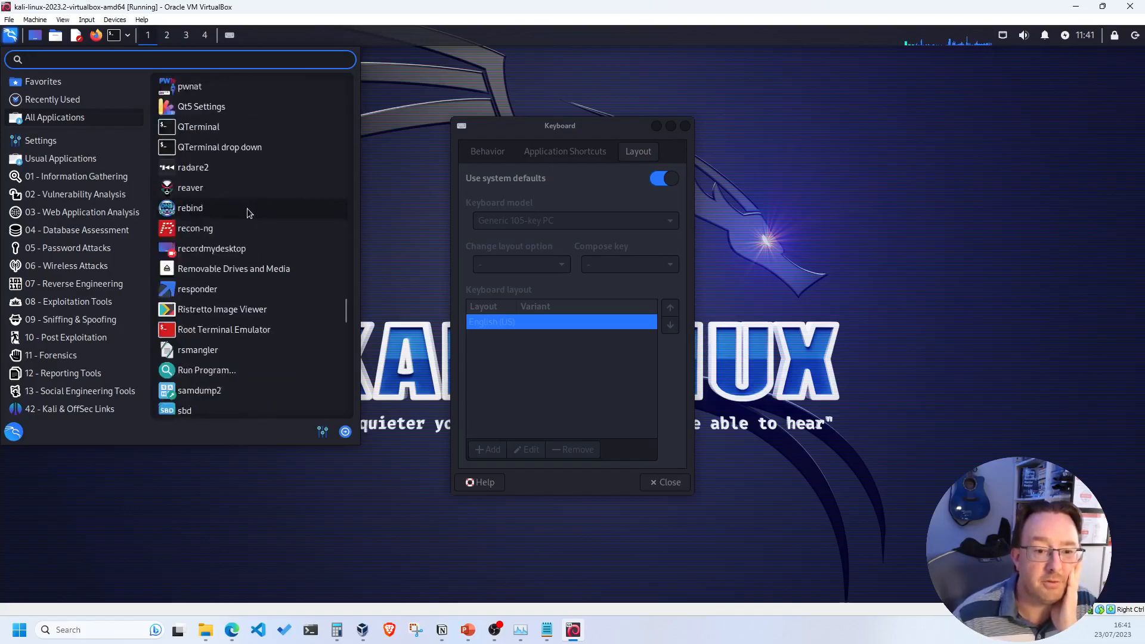
scroll(250, 212, "down", 10)
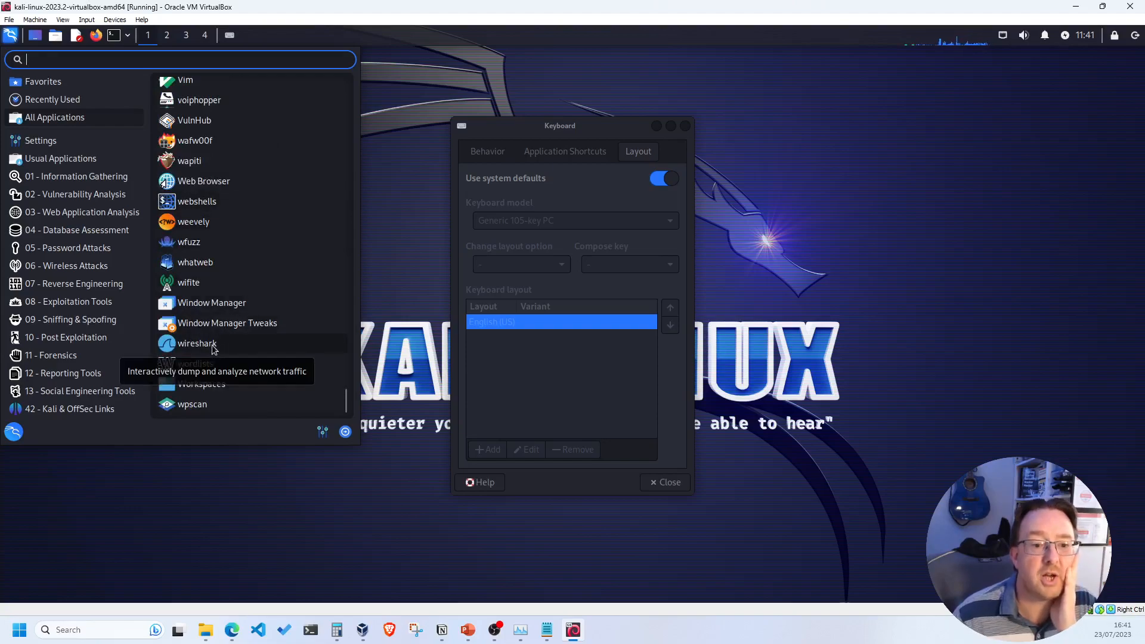
scroll(243, 285, "up", 10)
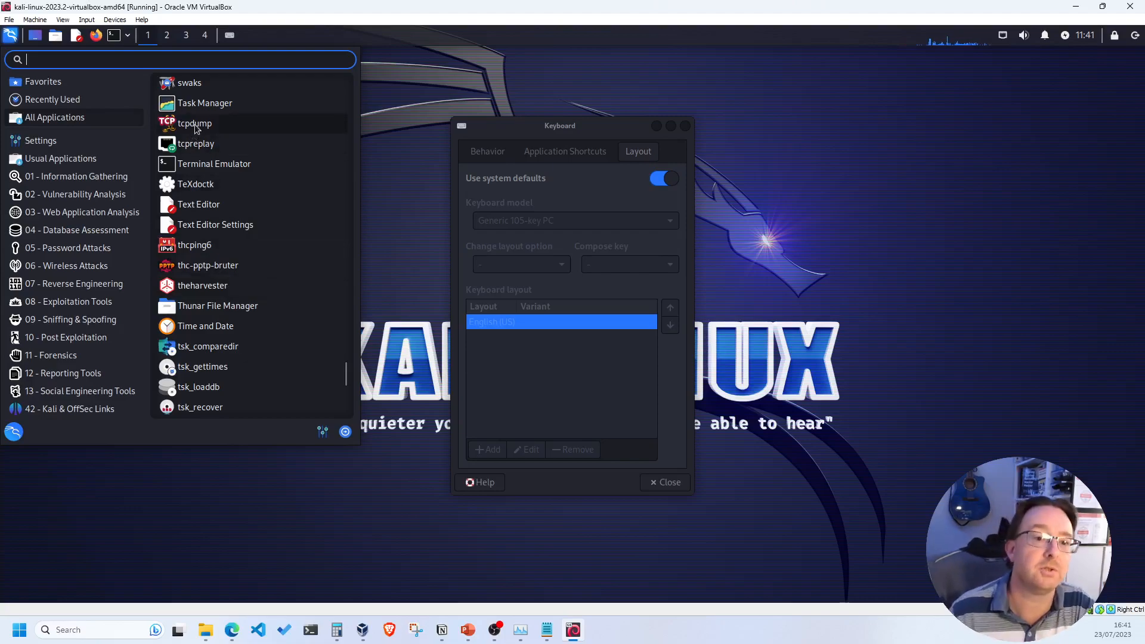
scroll(248, 349, "up", 6)
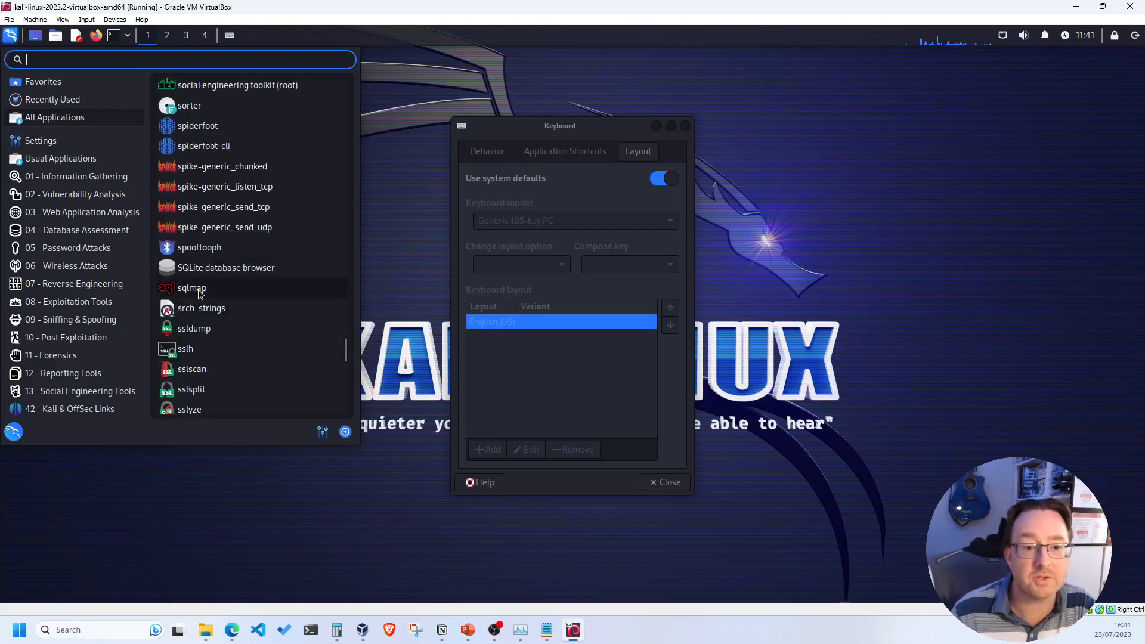
scroll(256, 266, "up", 3)
scroll(256, 266, "up", 6)
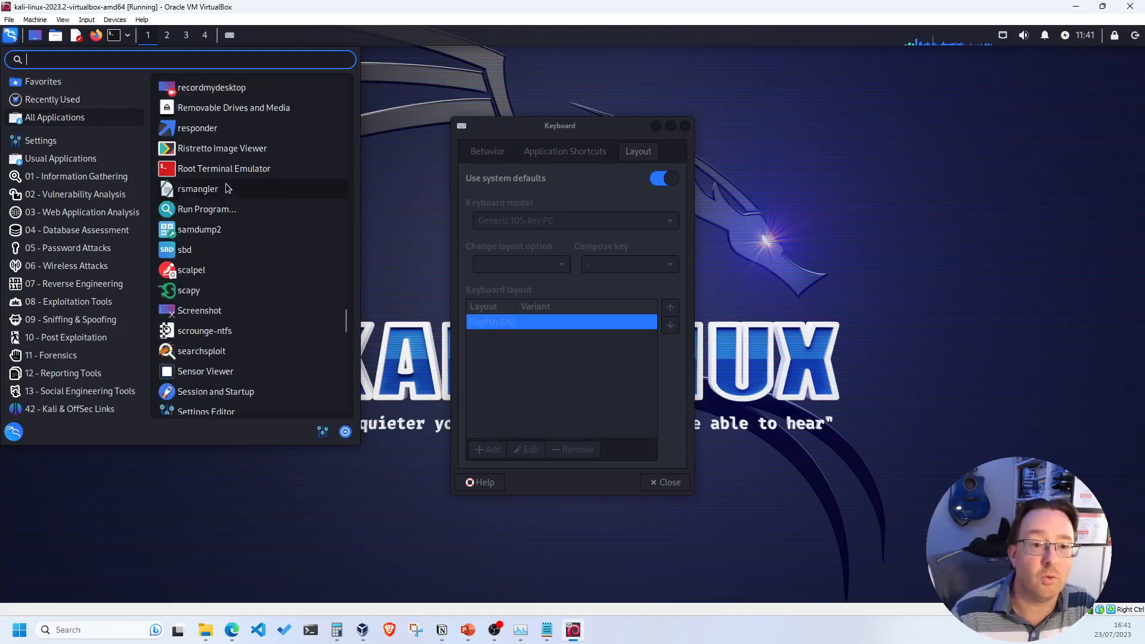
scroll(248, 263, "up", 20)
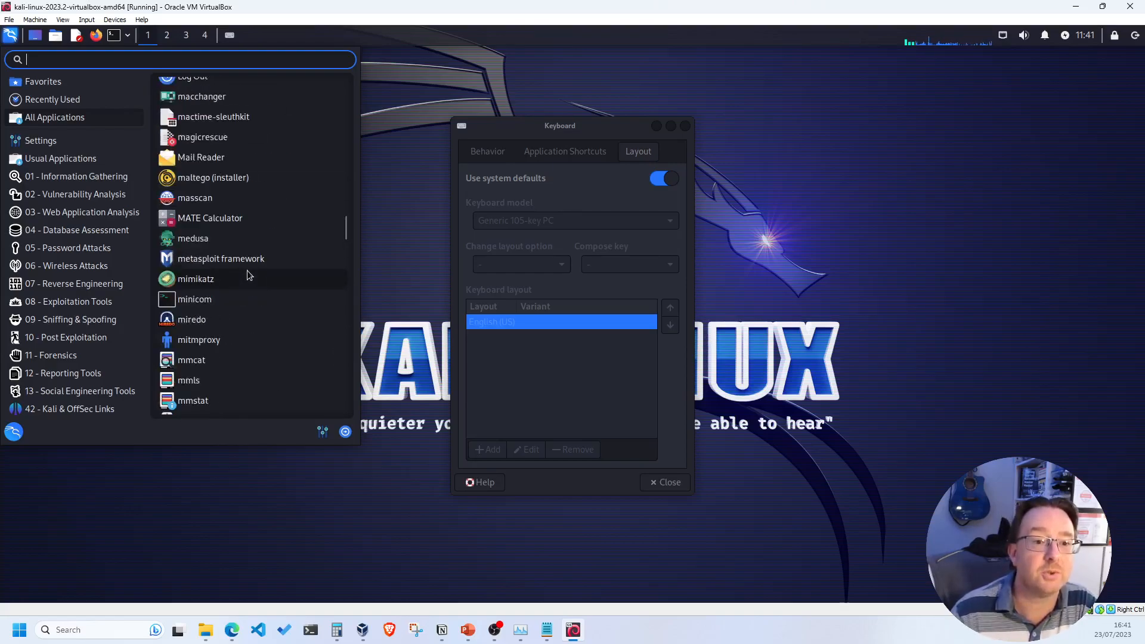
scroll(247, 281, "up", 20)
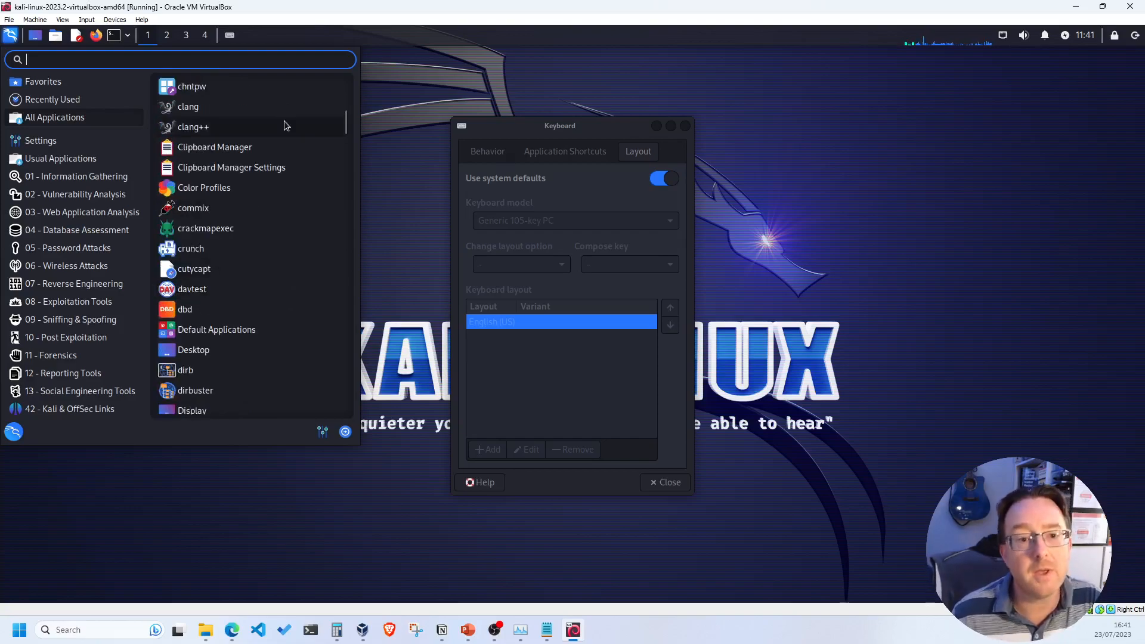
left_click(499, 124)
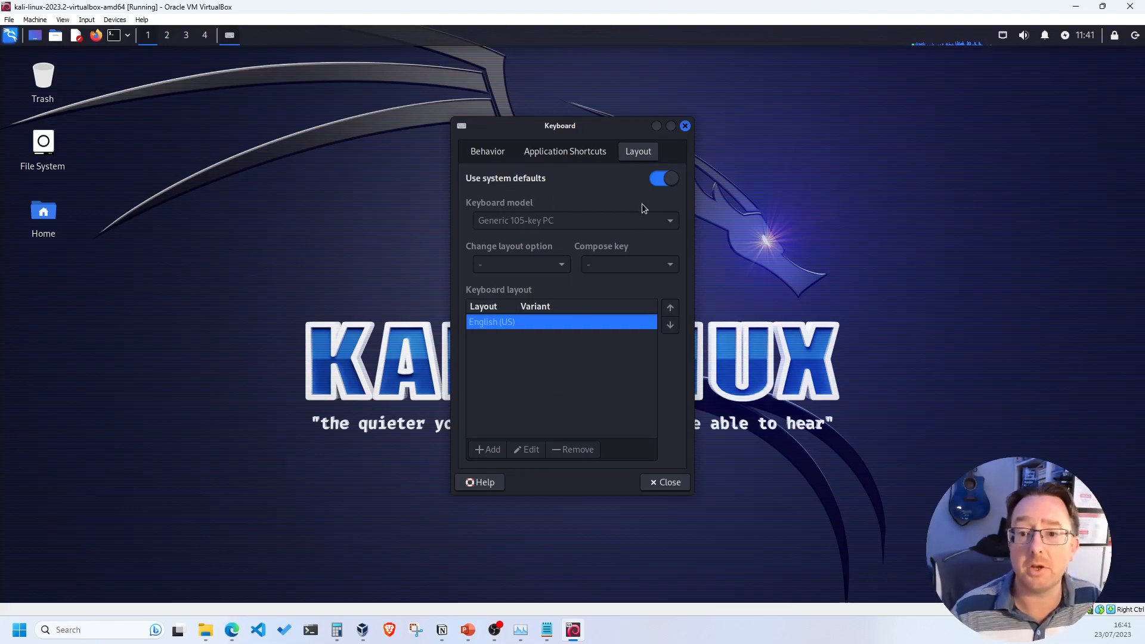
- Disable system defaults, add English (UK), remove English (US), and close Keyboard settings
left_click(654, 182)
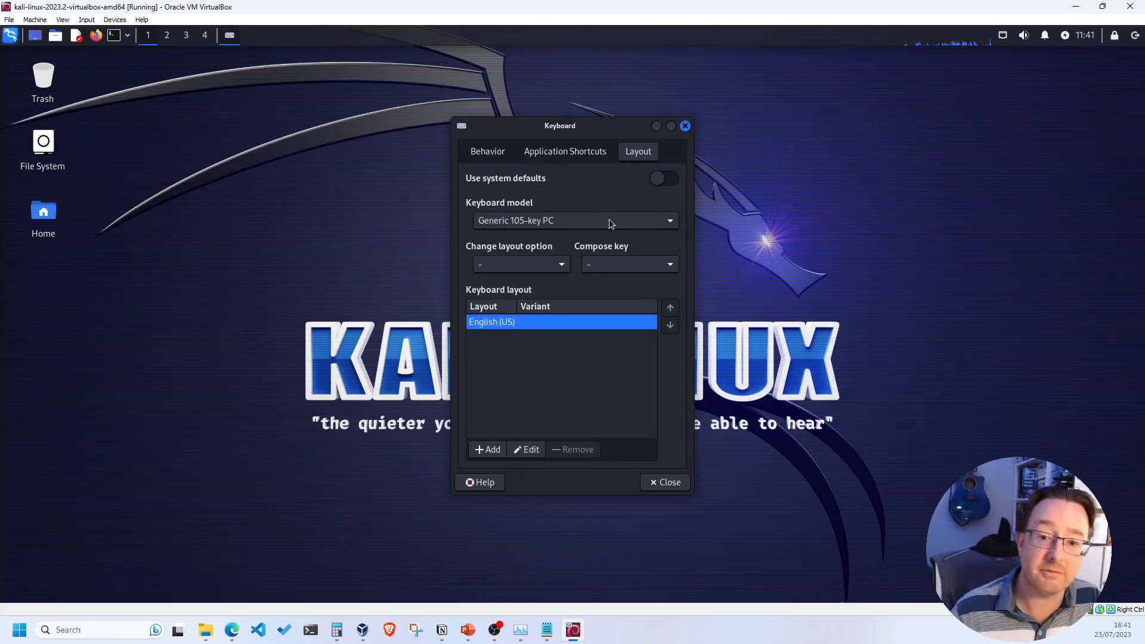
left_click(490, 450)
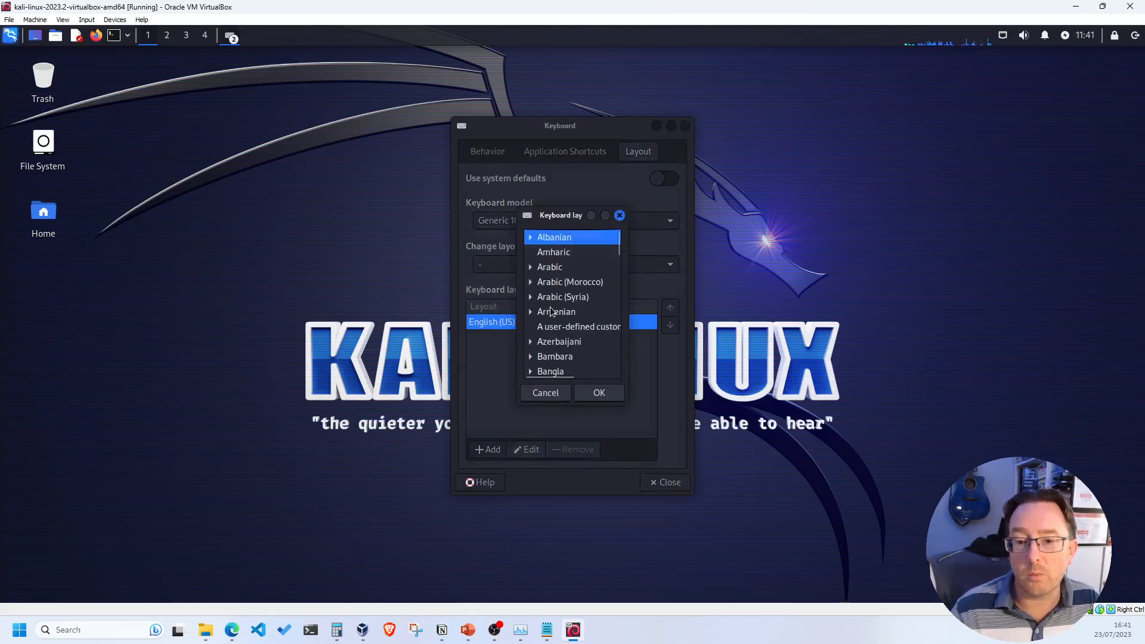
scroll(560, 307, "down", 10)
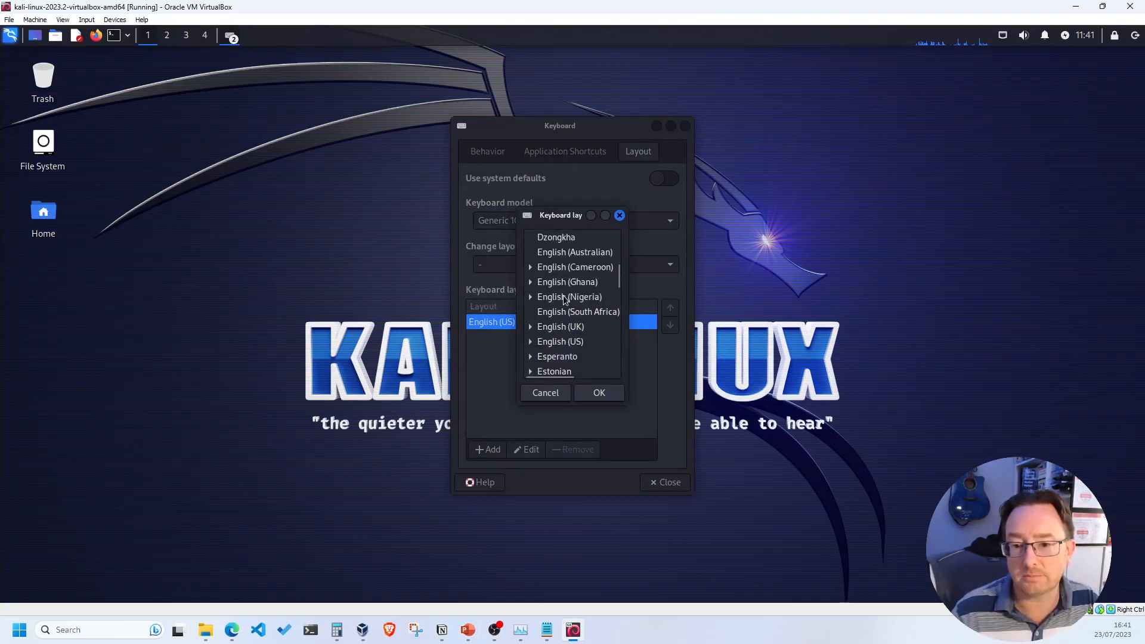
left_click(562, 328)
left_click(599, 393)
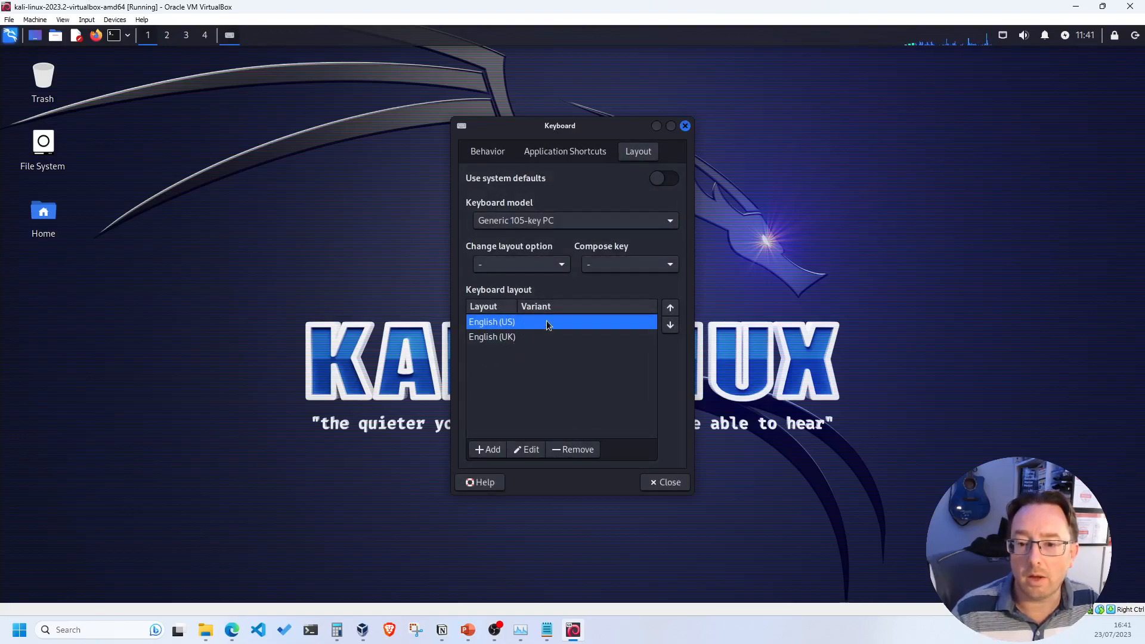
left_click(575, 450)
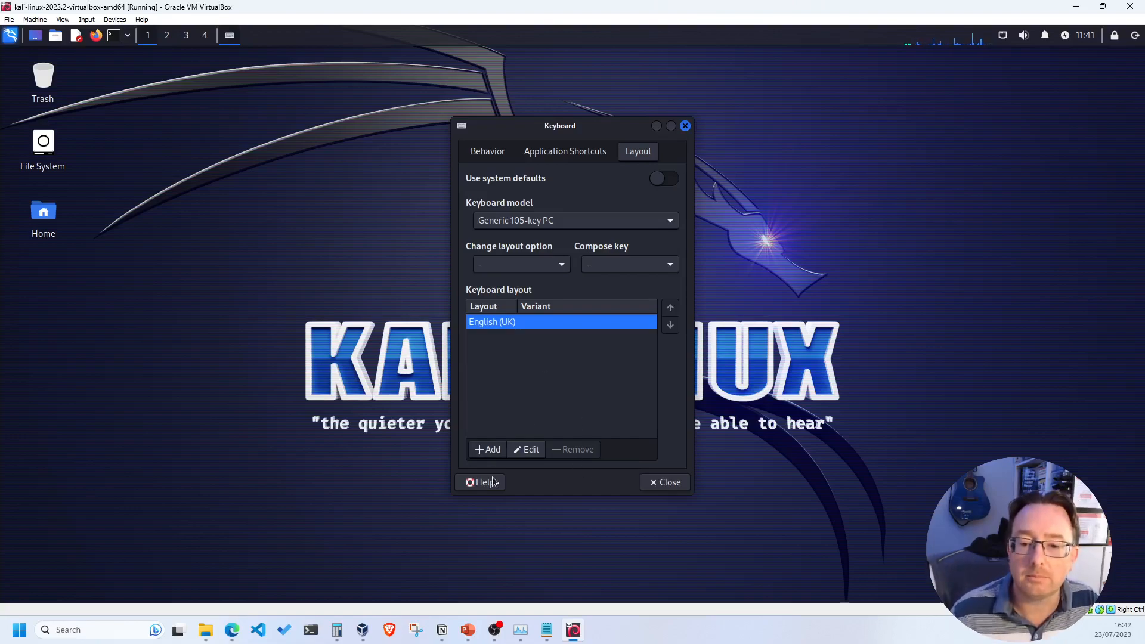
left_click(662, 486)
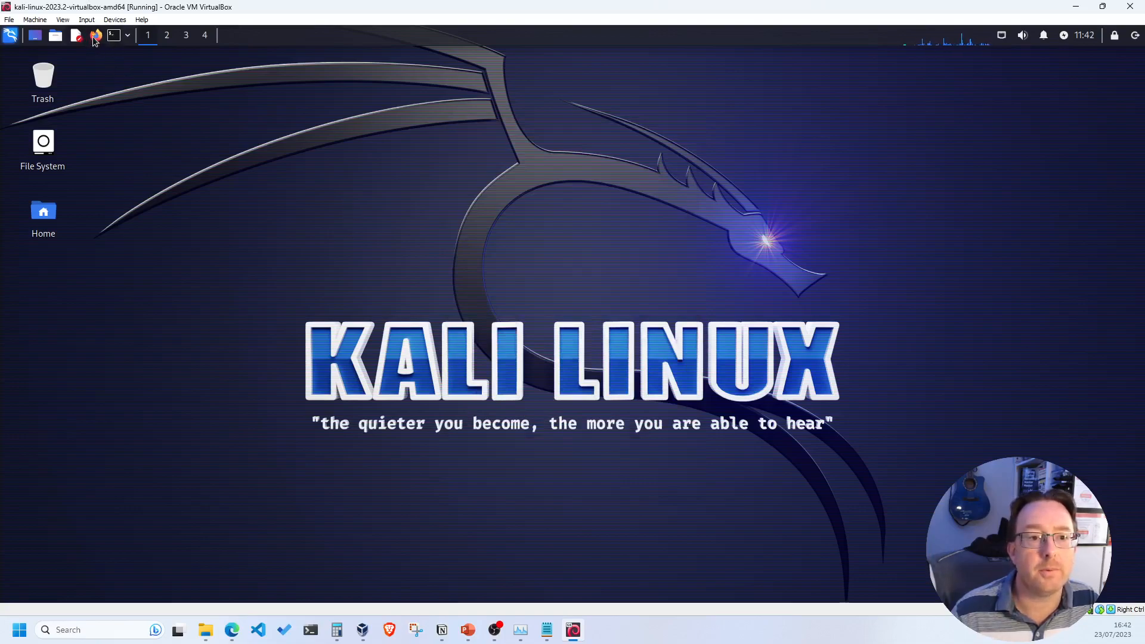
- Open a terminal, centre its window, and enter 'sudo apt update && sudo apt upgrade -y'
left_click(111, 37)
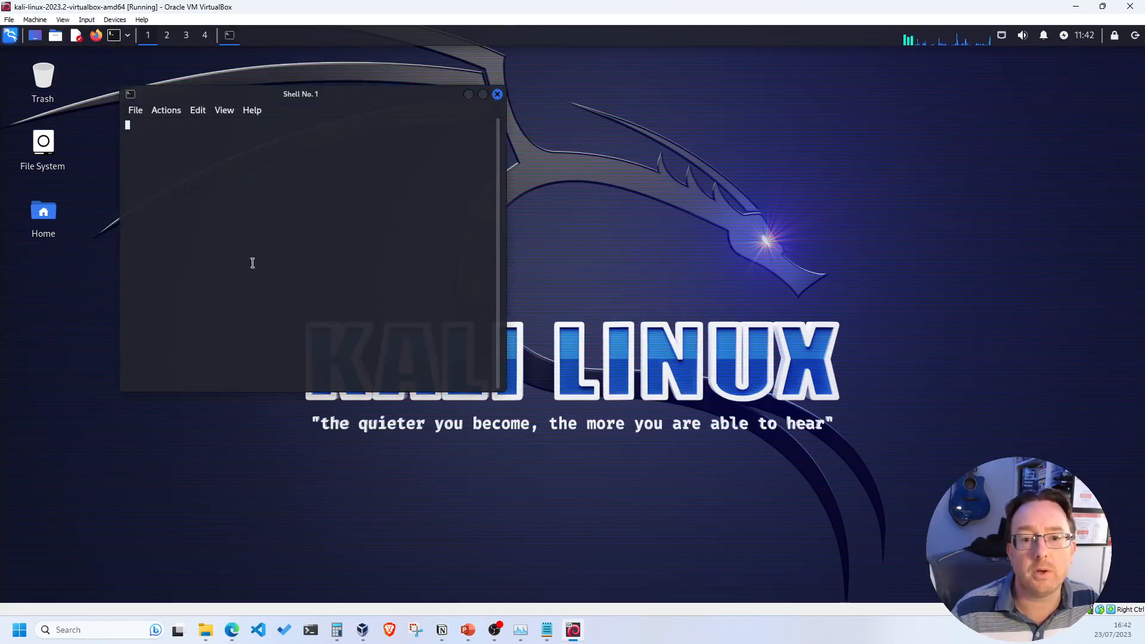
left_click_drag(364, 94, 439, 119)
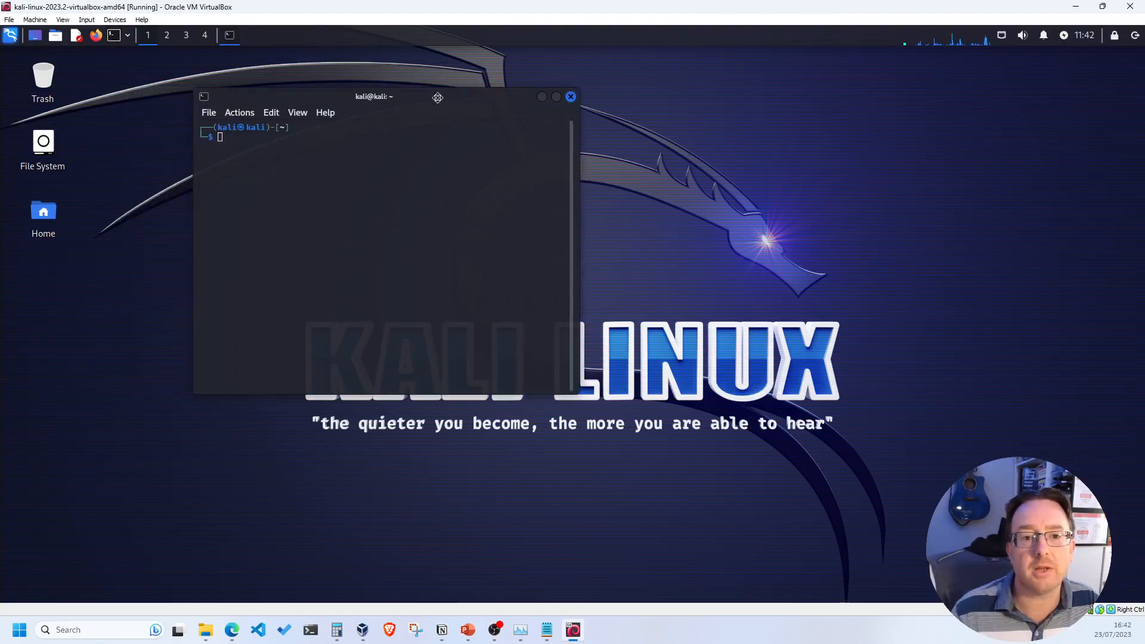
type("#")
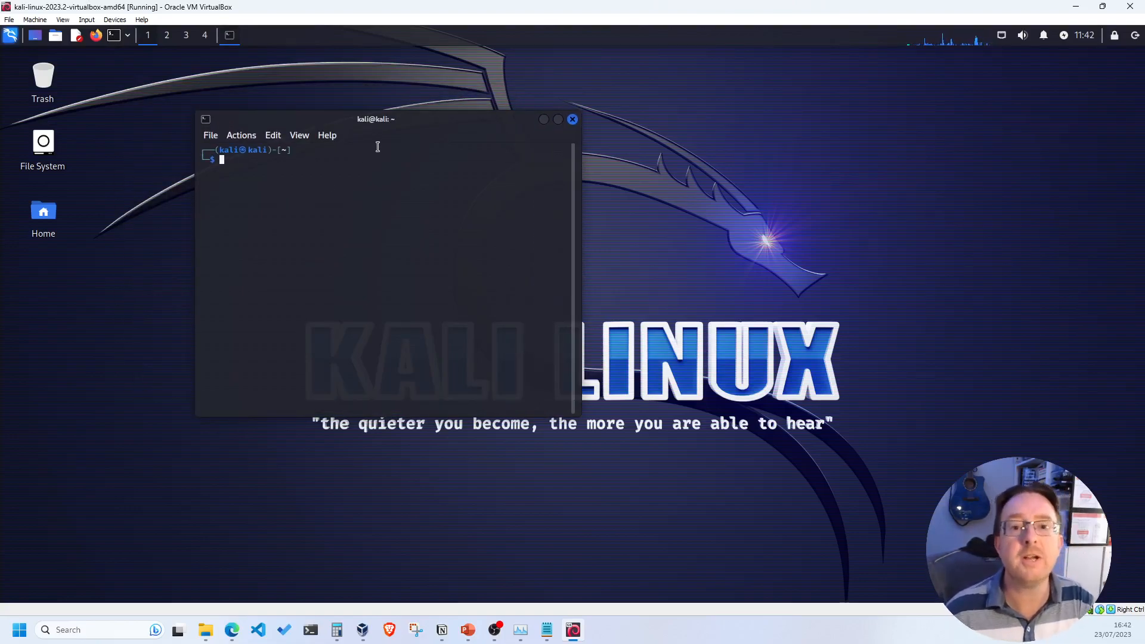
left_click_drag(423, 115, 608, 130)
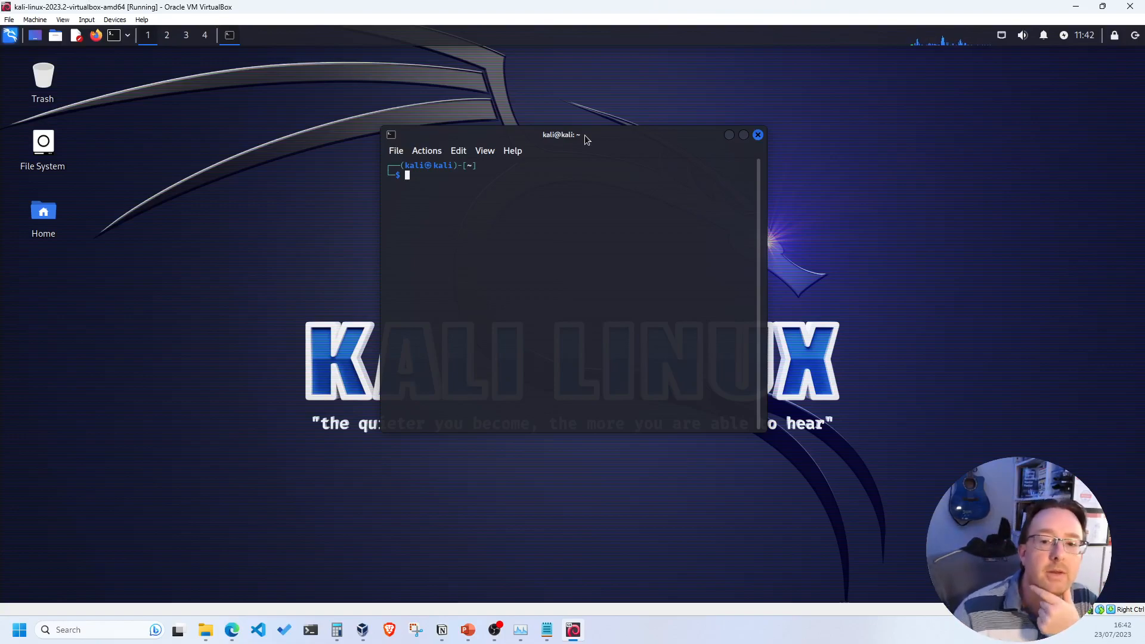
left_click_drag(585, 135, 511, 136)
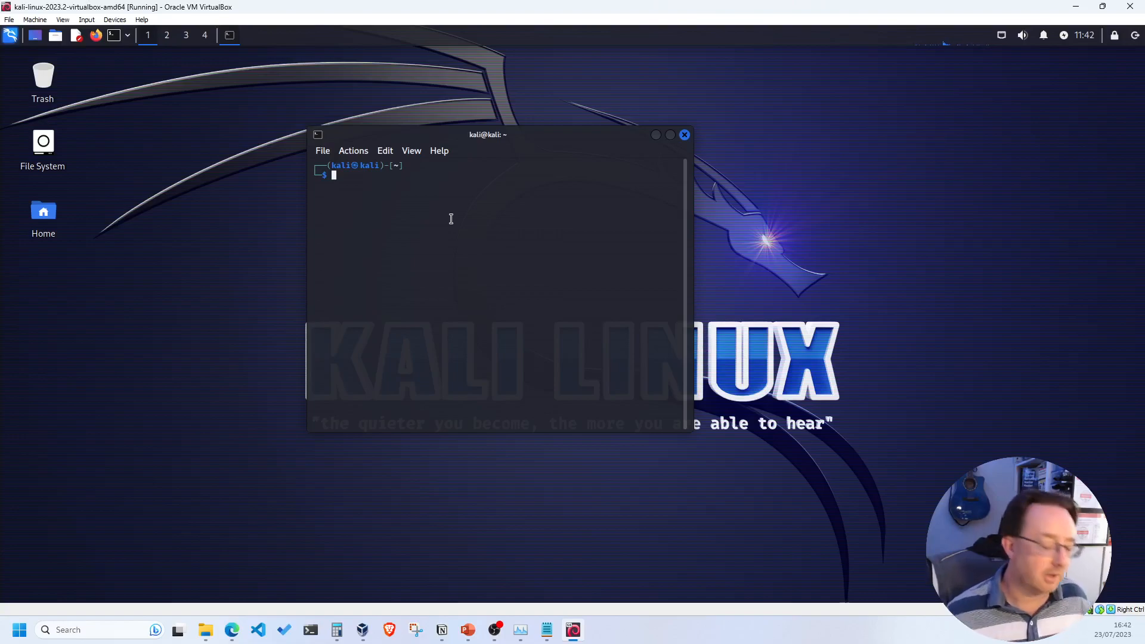
type("sudo")
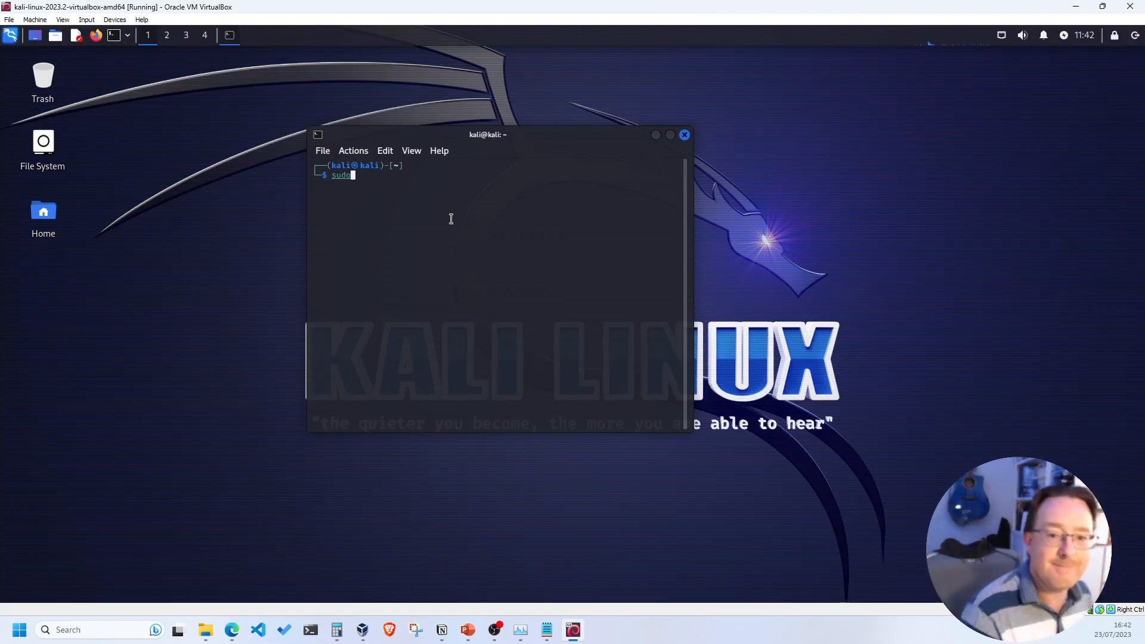
type(" apt")
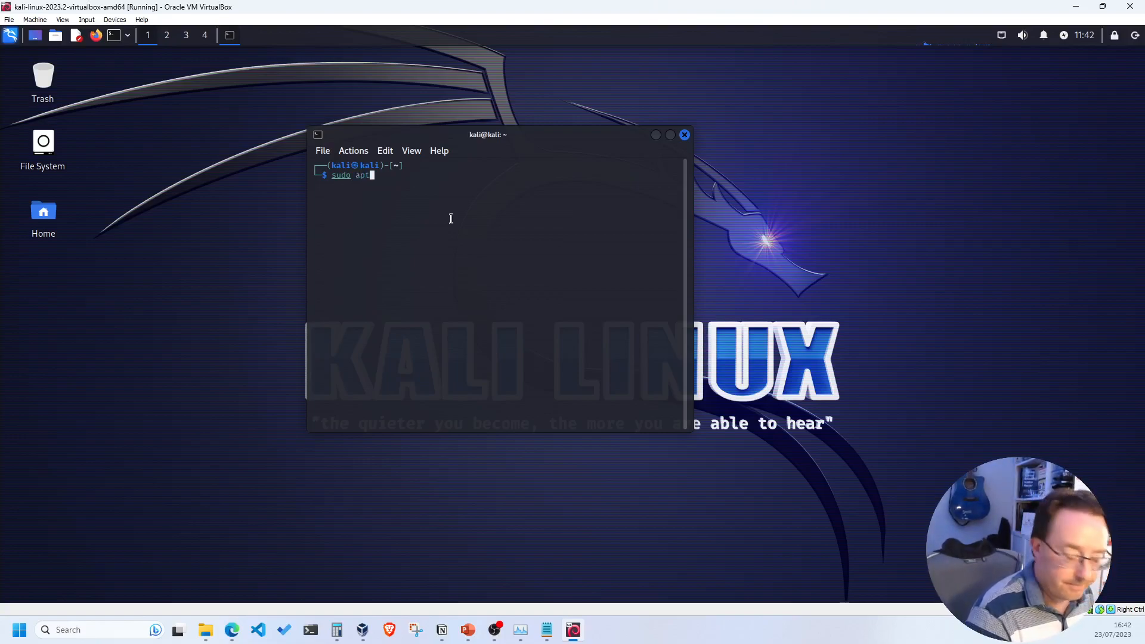
type(" update ")
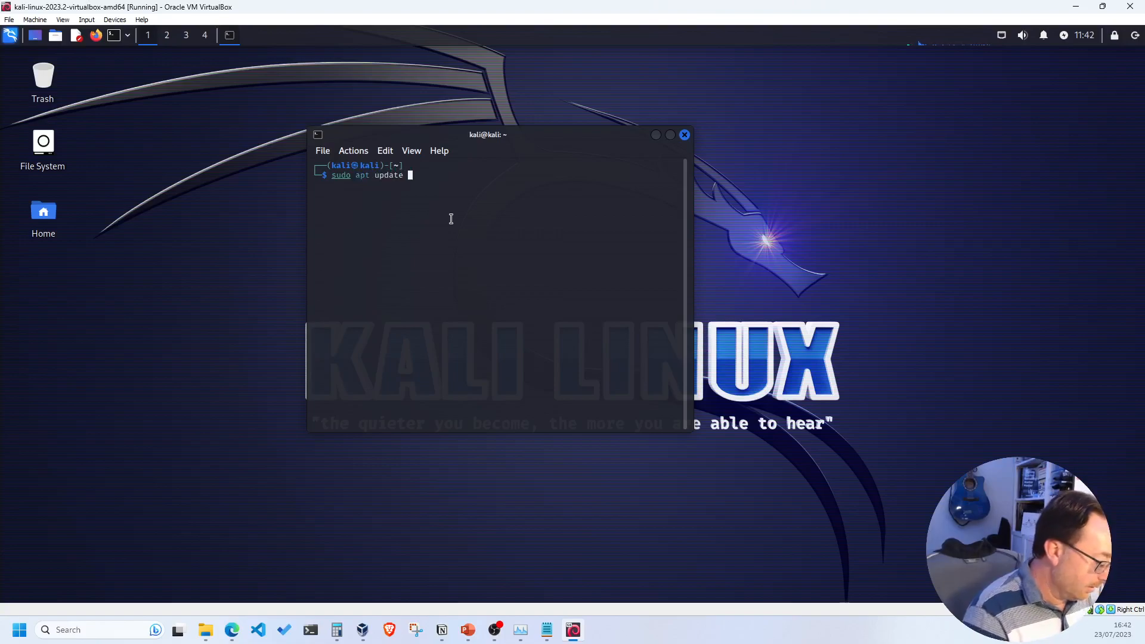
type("&& sudo")
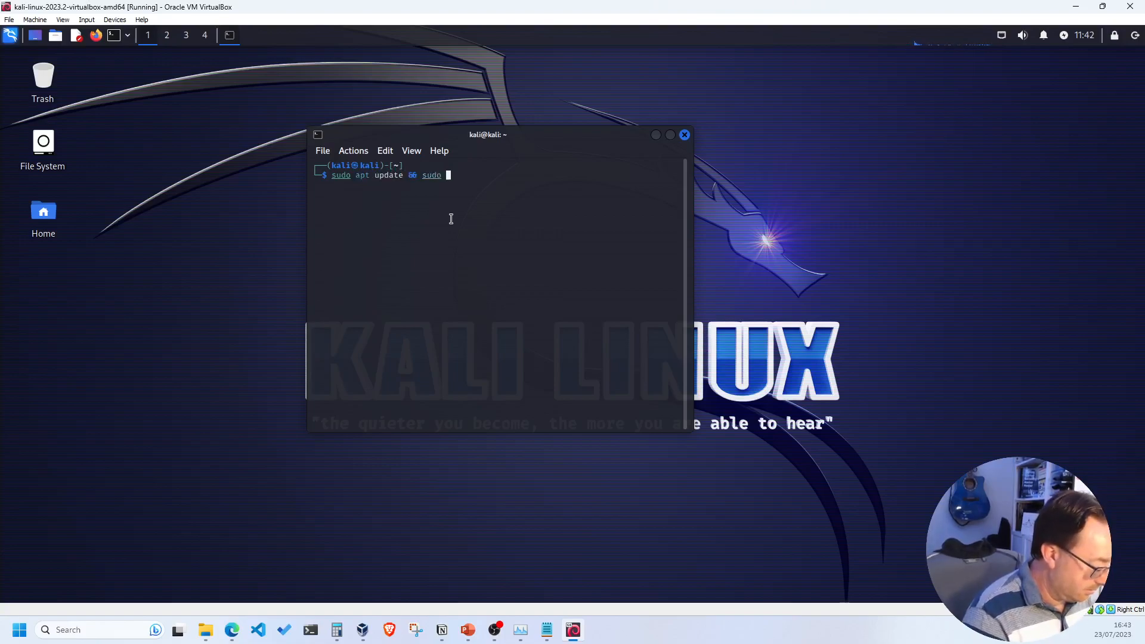
type(" apt upgrade")
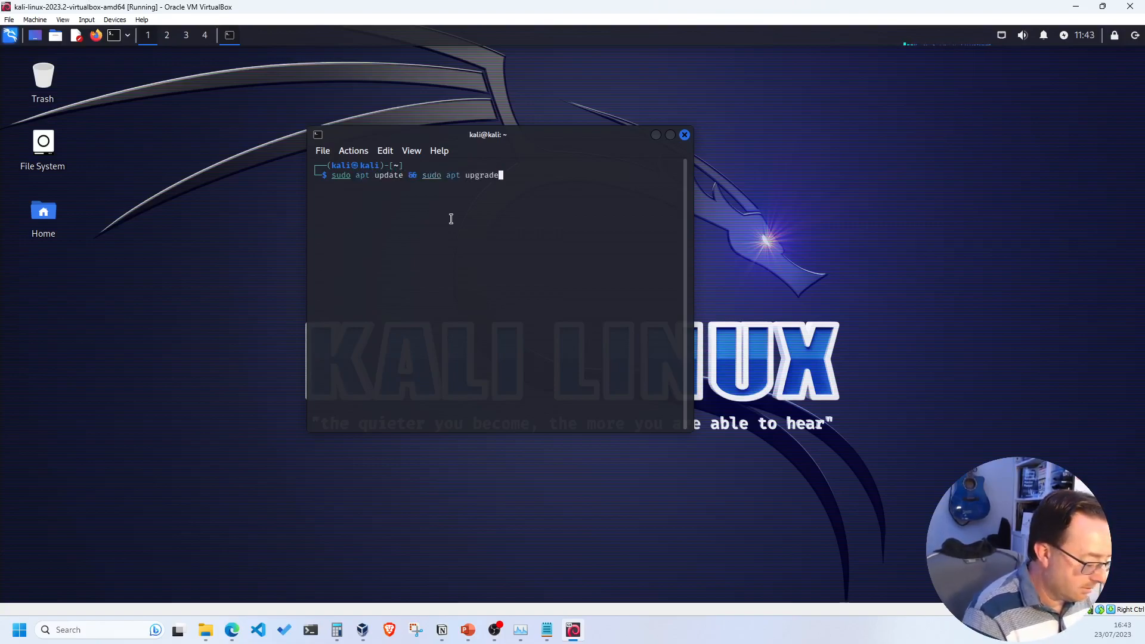
type(" -y")
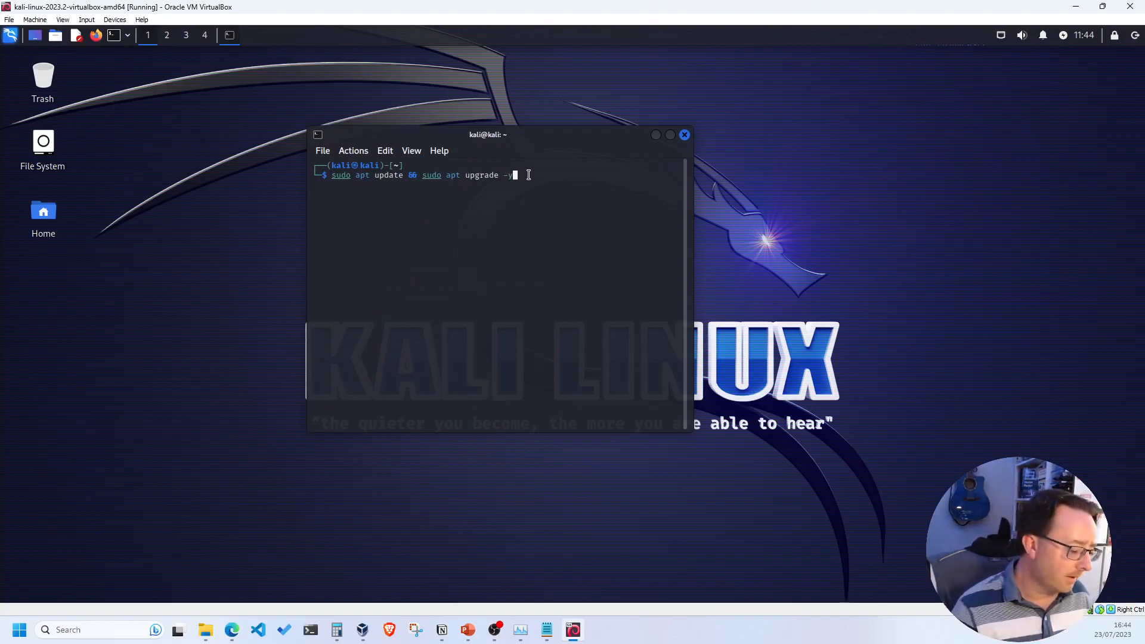
- Run the update and upgrade command, bringing up the sudo password prompt
key("Return")
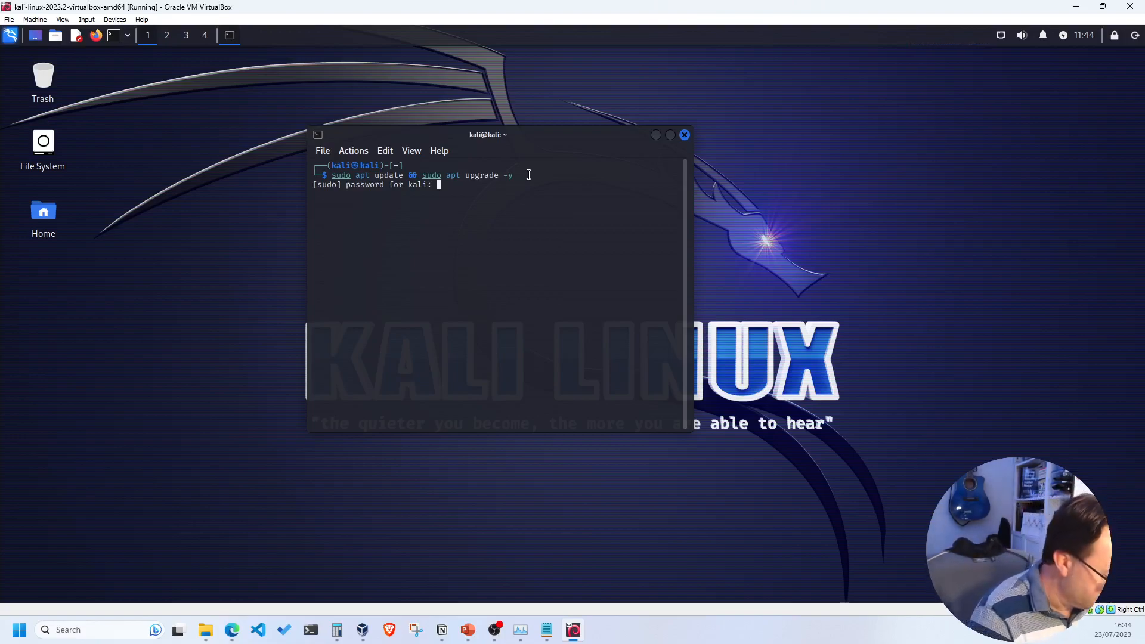
- Submit the sudo password and allow automatic service restarts so the upgrade proceeds
key("Return")
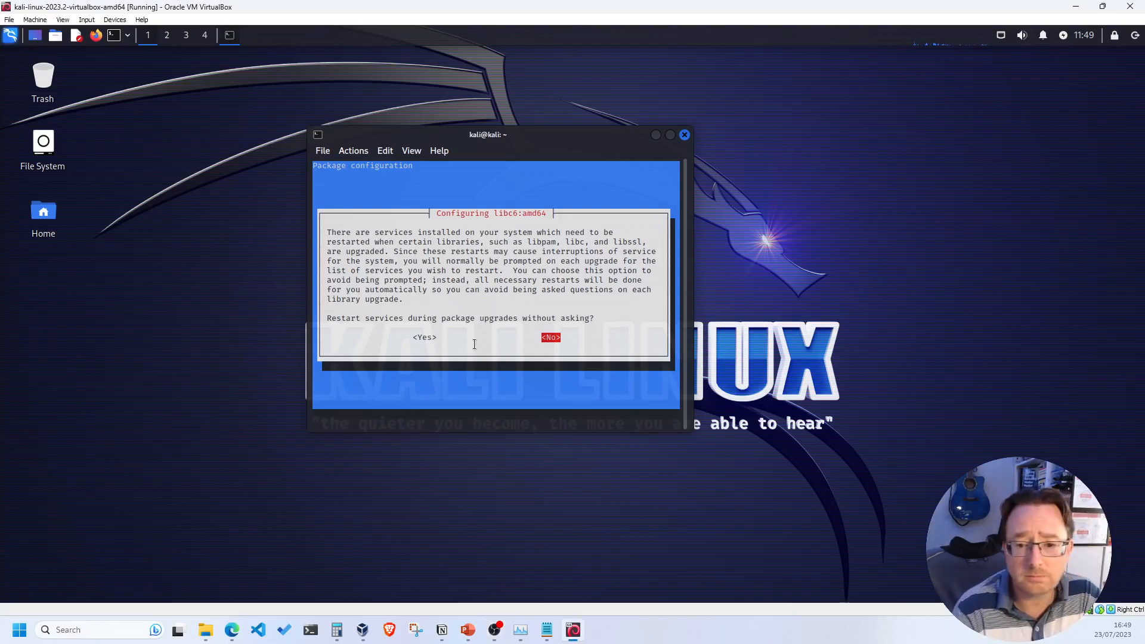
key("Left")
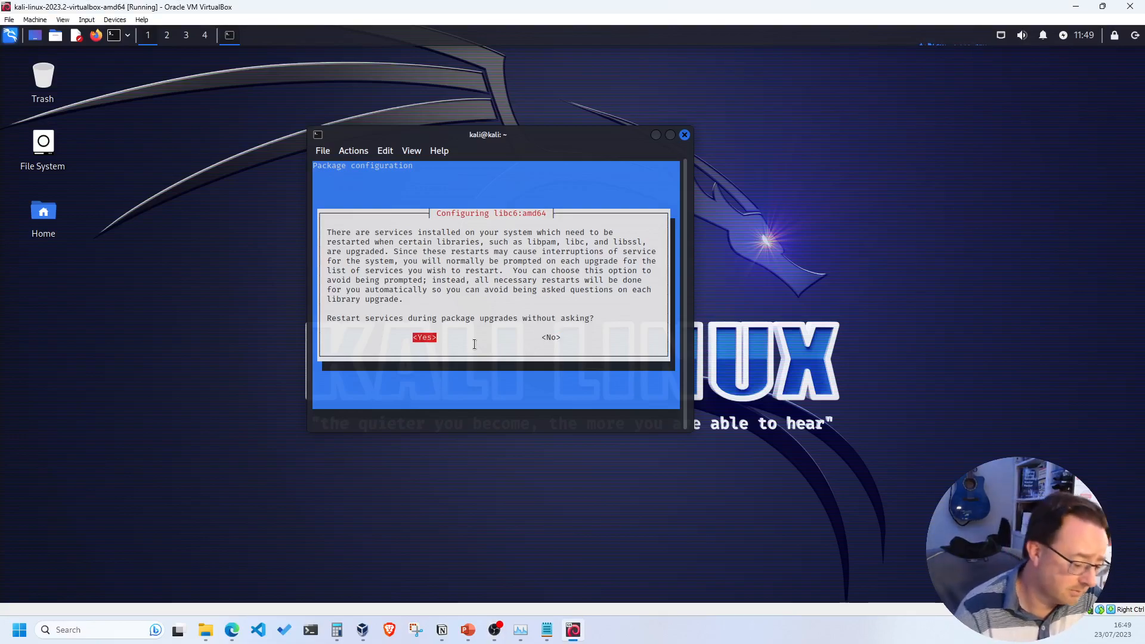
key("Return")
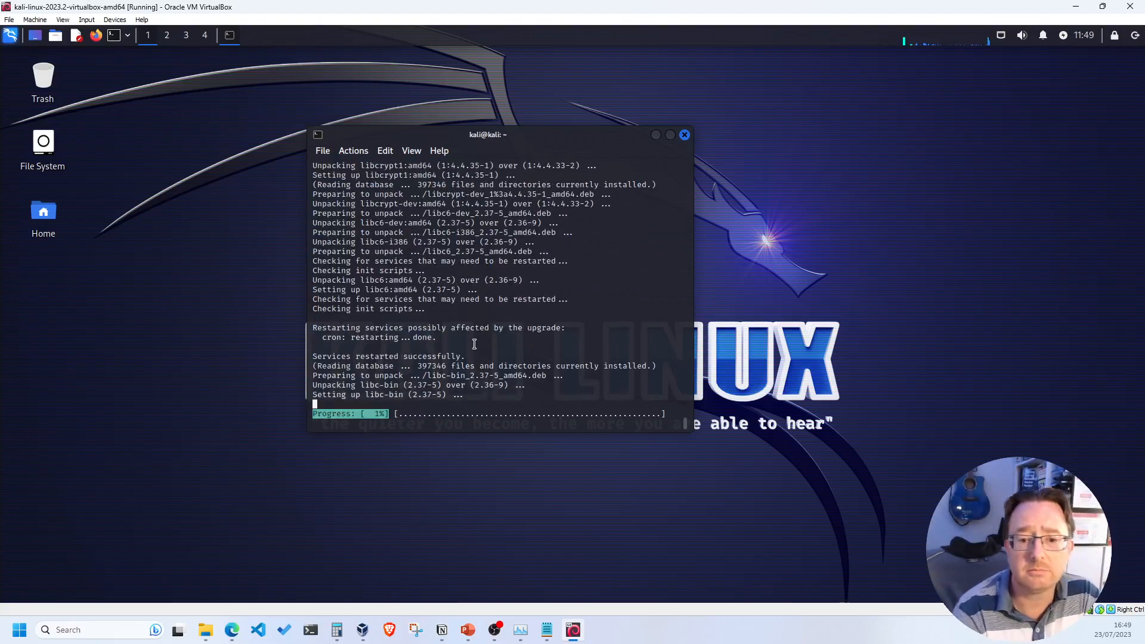
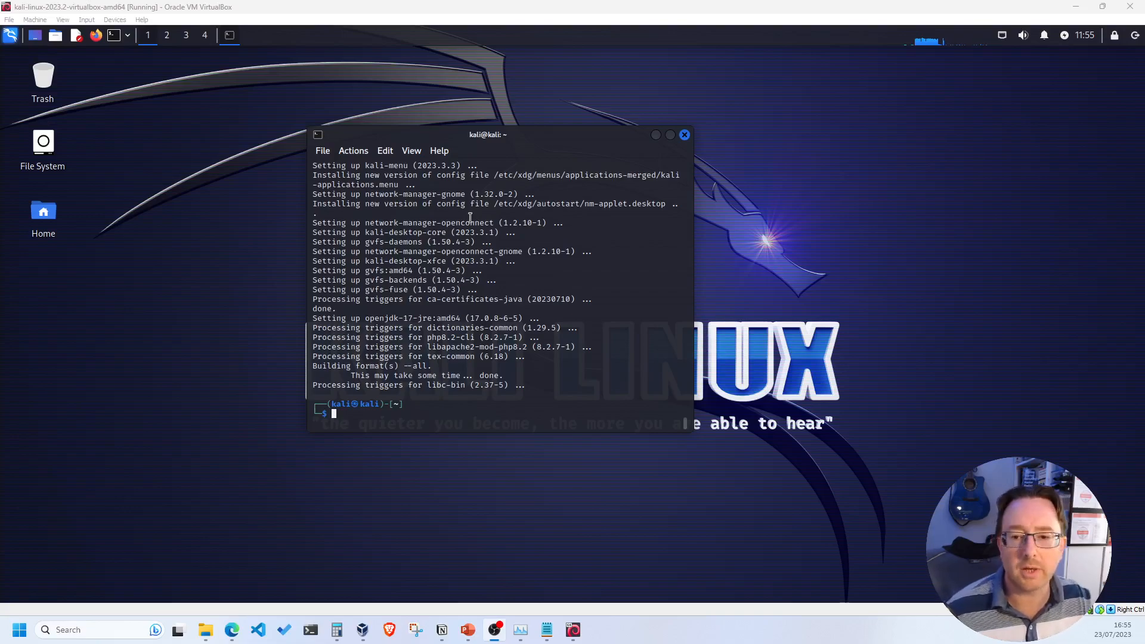
- Close the terminal and shut down the kali-linux-2023.2 guest from the Kali power menu
left_click(685, 135)
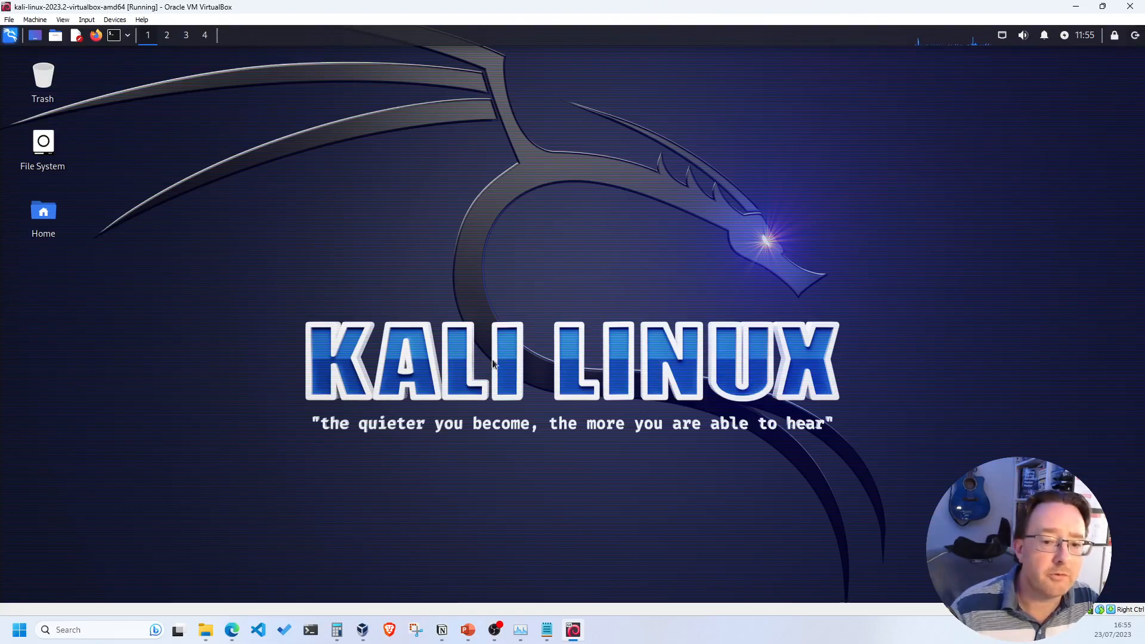
left_click(1136, 35)
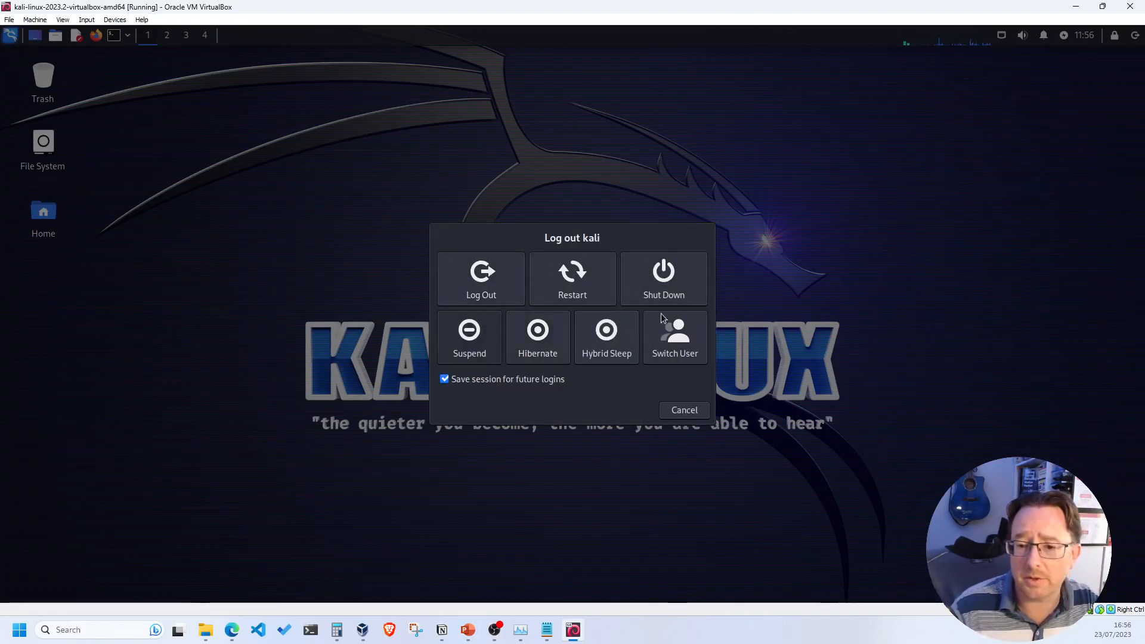
left_click(663, 280)
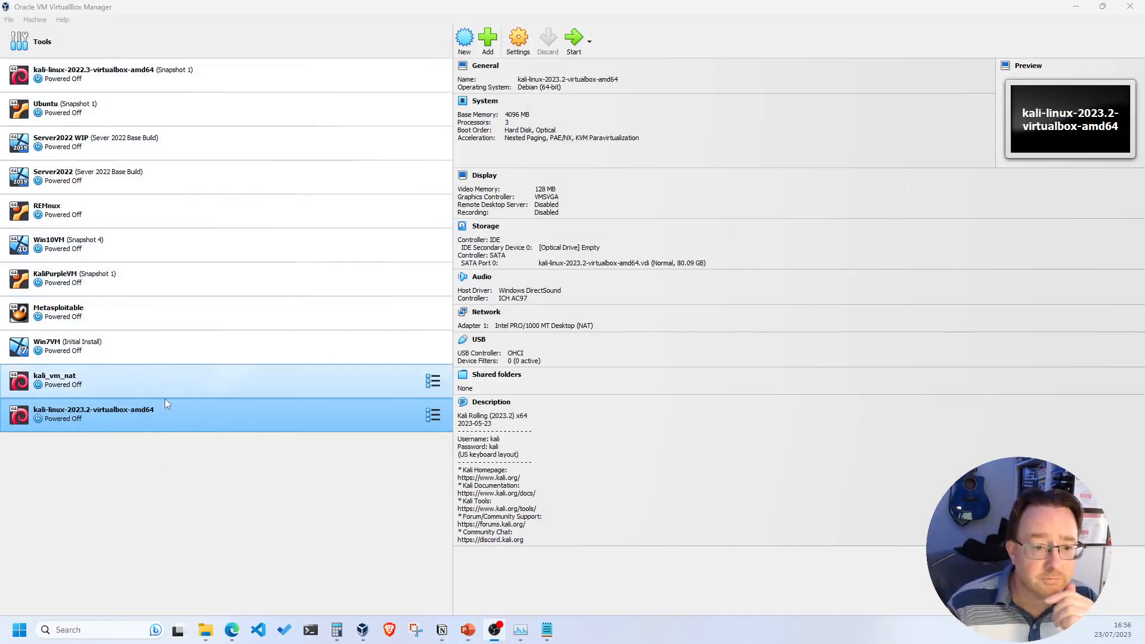
- Remove the kali-linux-2023.2-virtualbox-amd64 machine from the Manager, deleting all its files
left_click(205, 416)
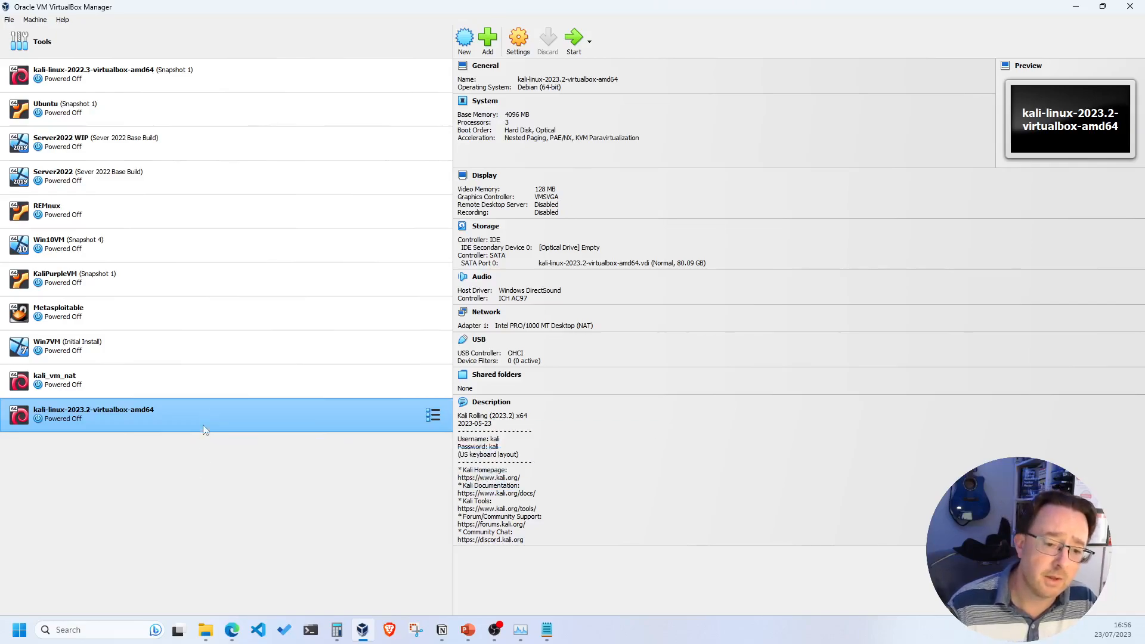
right_click(203, 418)
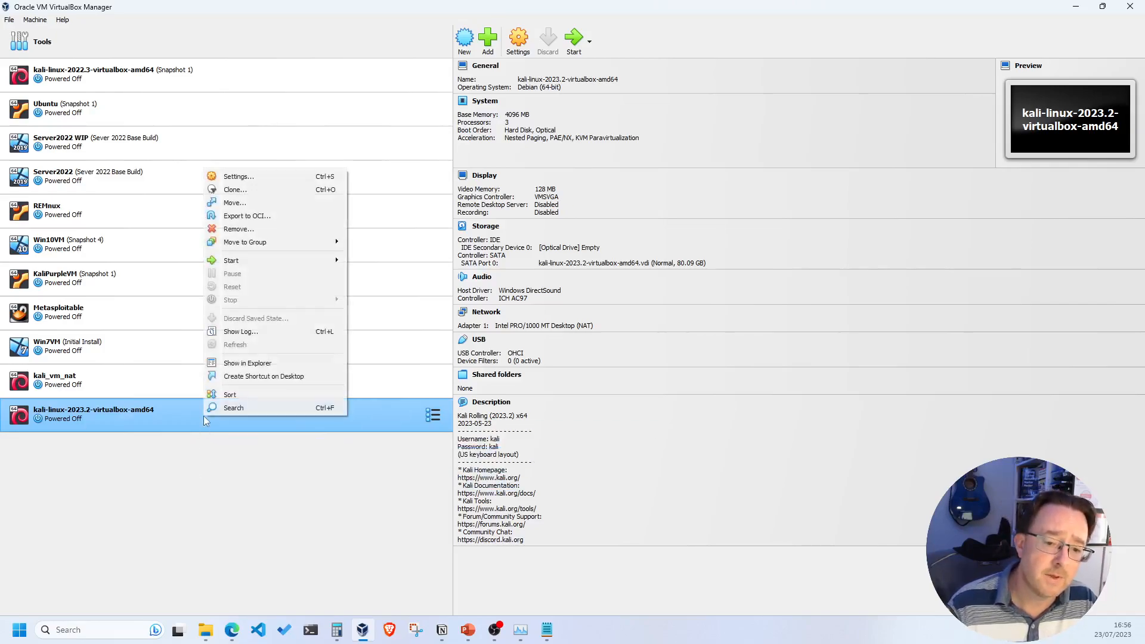
left_click(249, 231)
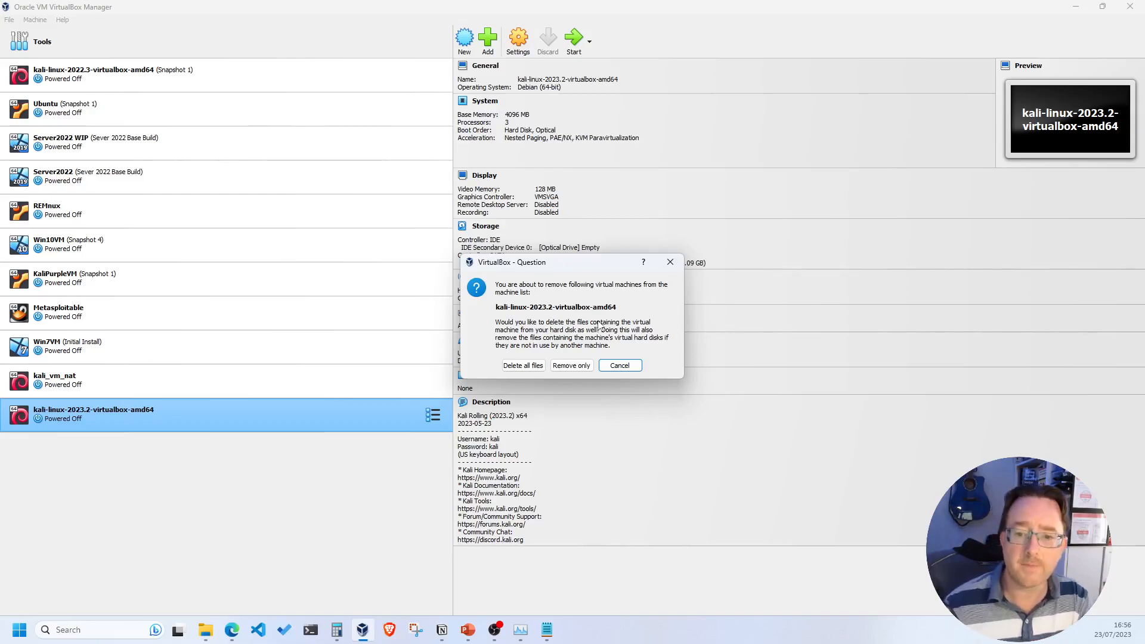
left_click(523, 366)
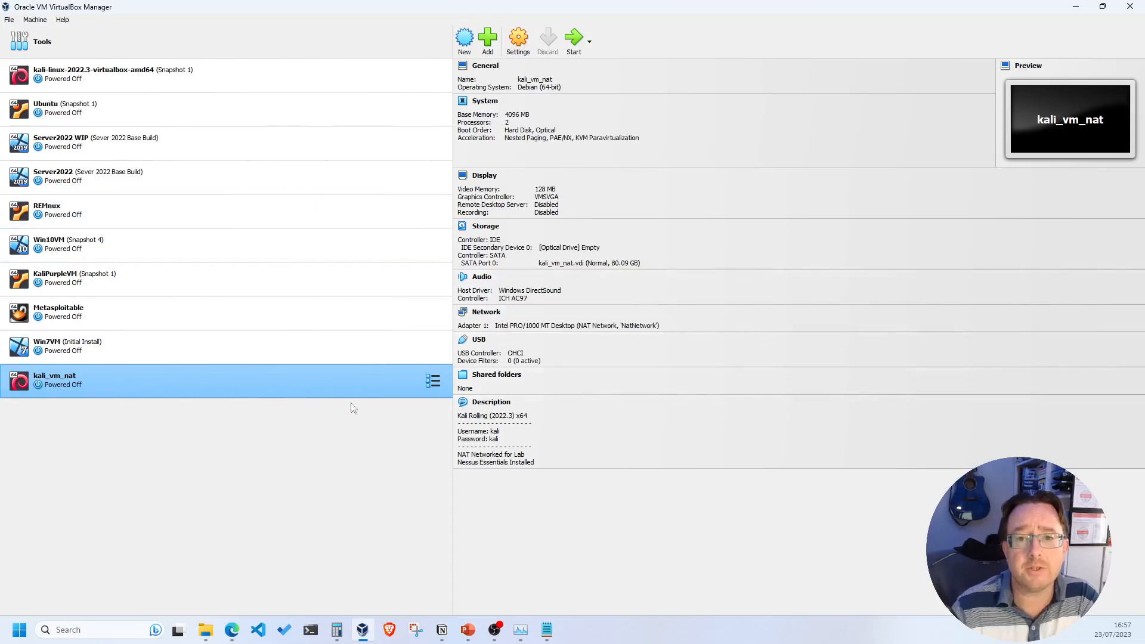
- Start a new VM named 'Kali Linux Bare Metal' and open the Folder choices
left_click(465, 40)
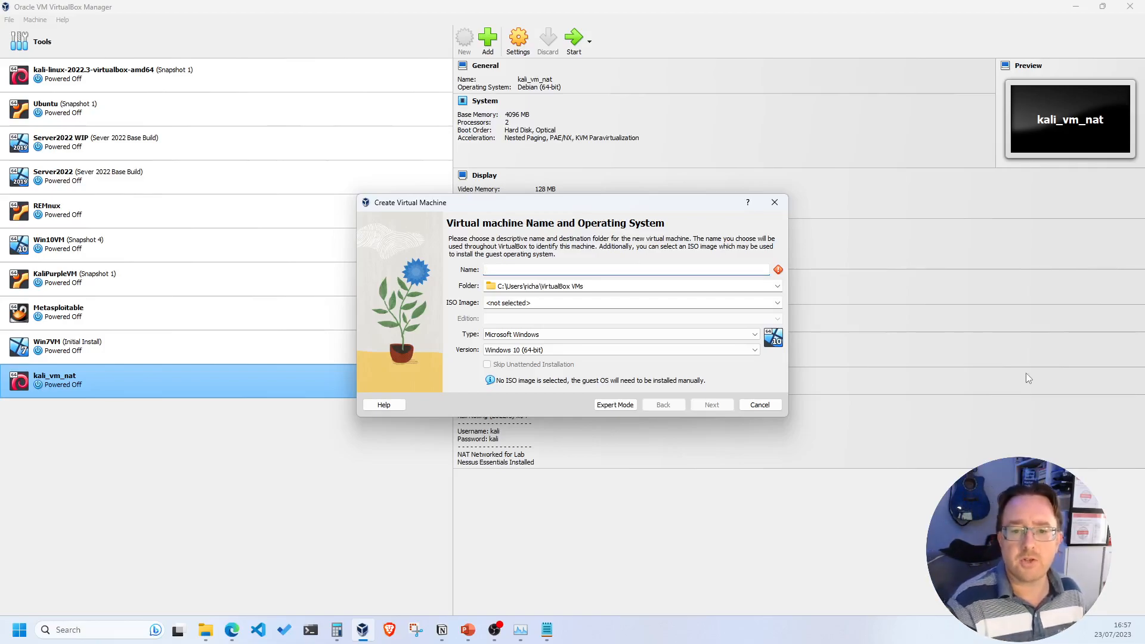
type("Kali")
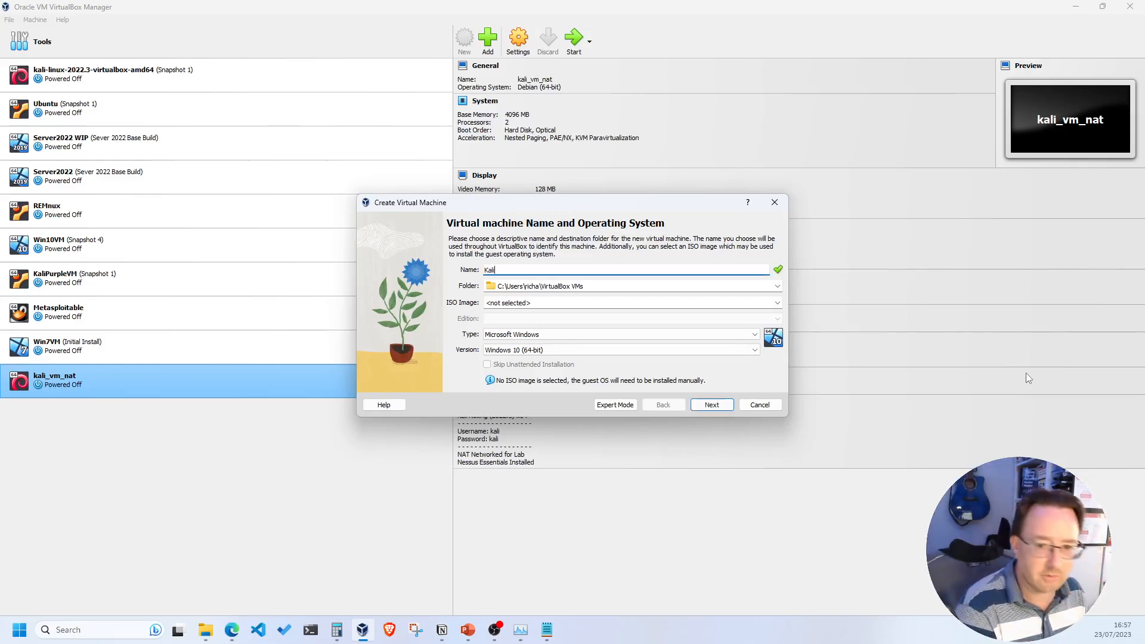
type(" Linux")
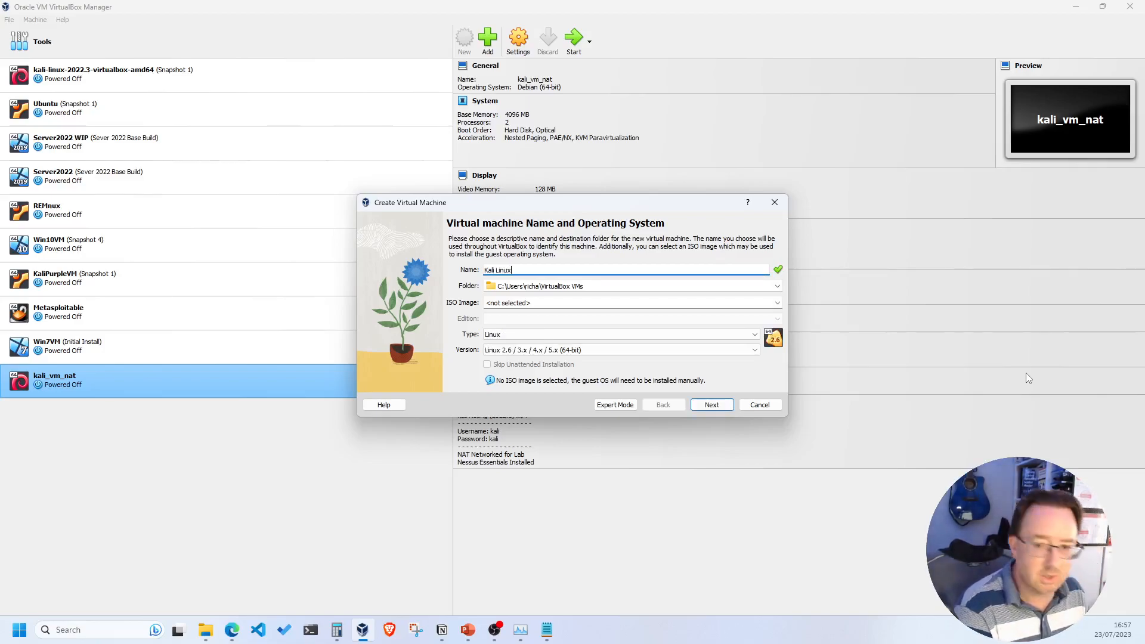
type(" bare Metal")
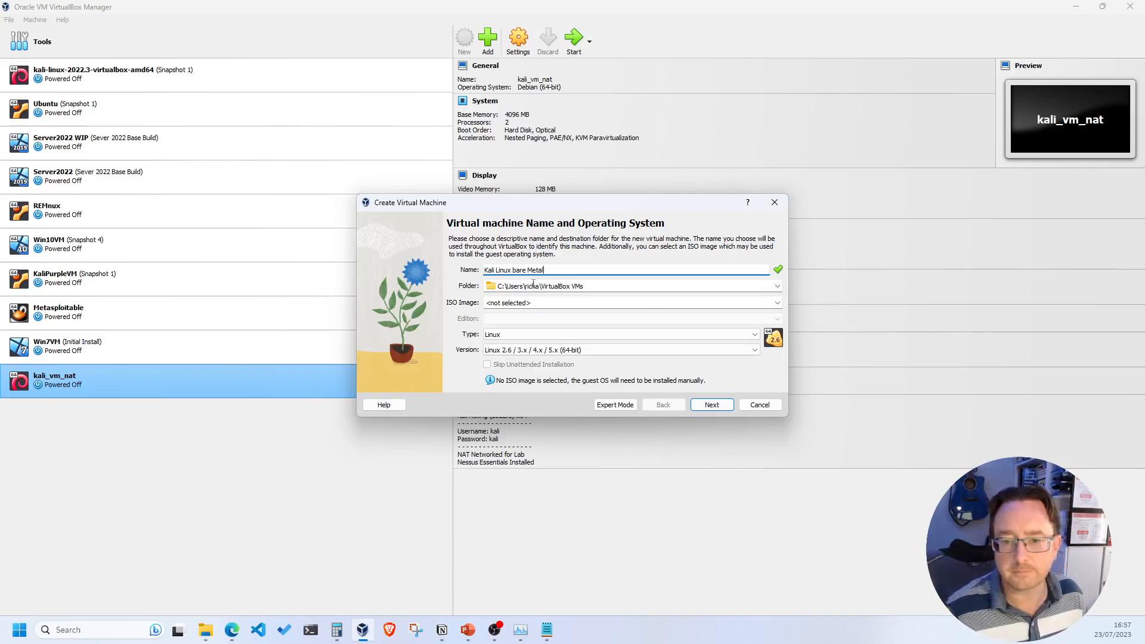
key("BackSpace")
type("B")
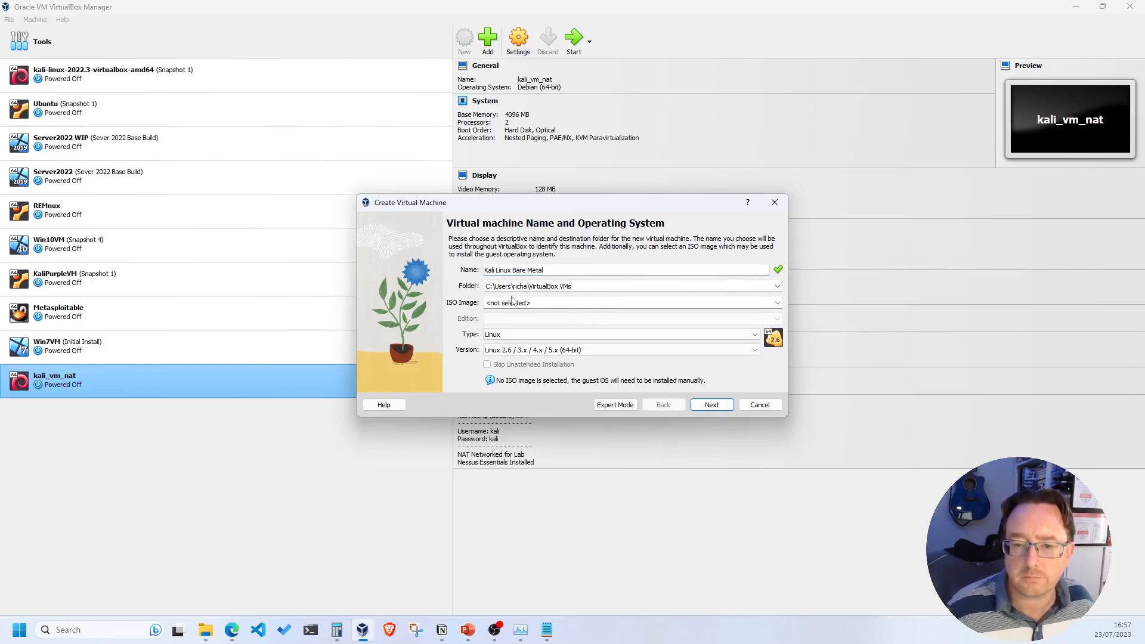
left_click(778, 287)
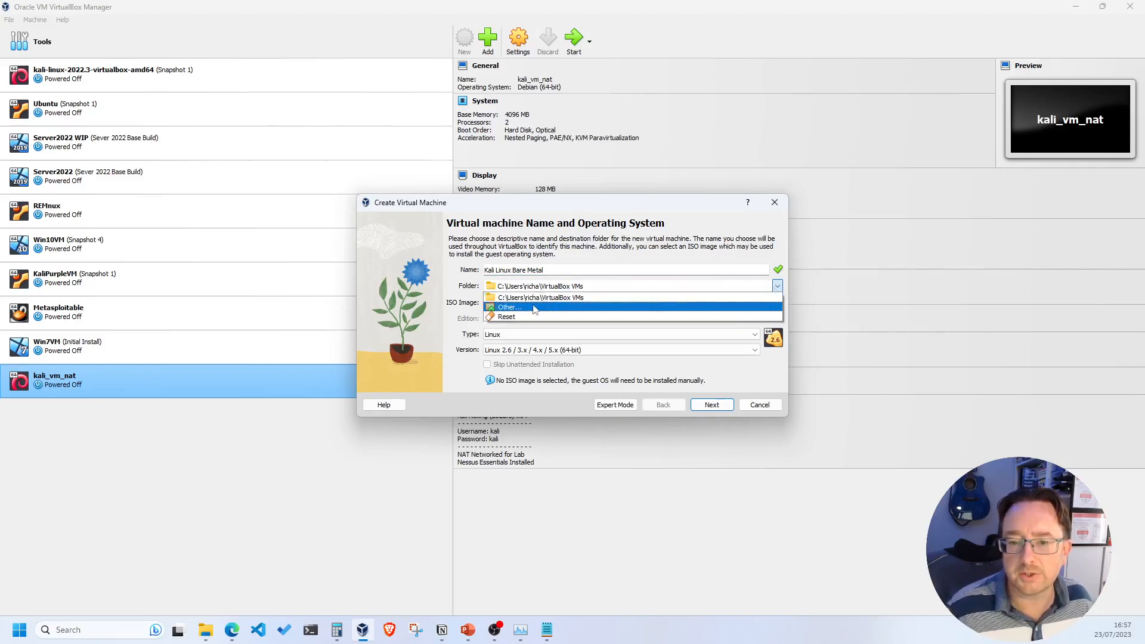
- Create a 'Kali Bare Metal' folder under Documents > Virtual Machines and use it as the machine folder
left_click(570, 305)
left_click(437, 347)
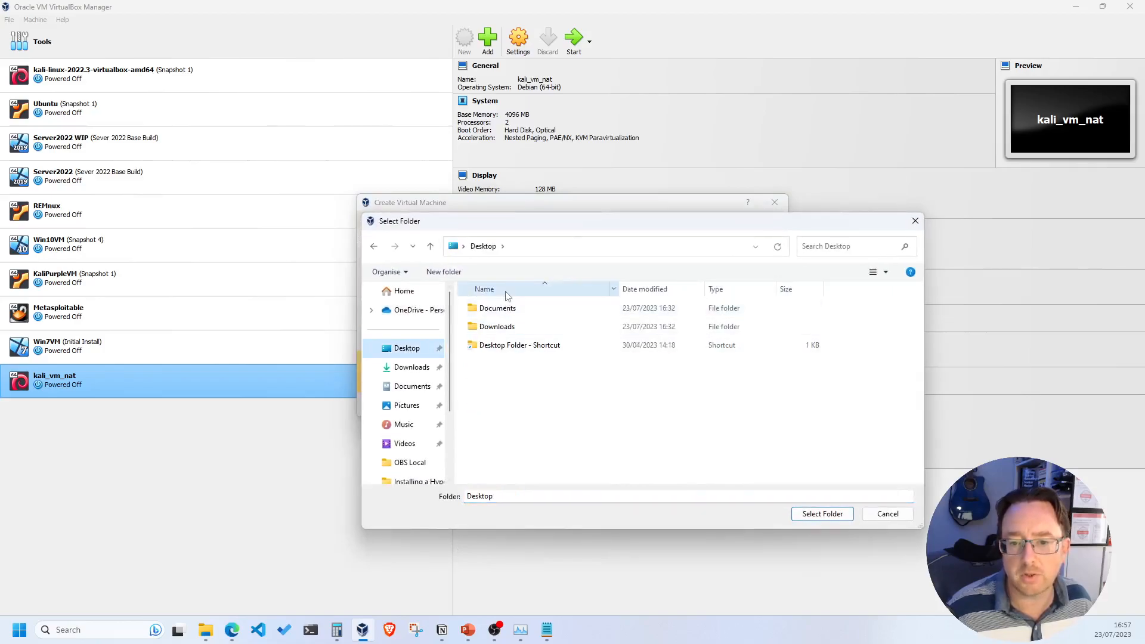
double_click(498, 311)
double_click(500, 310)
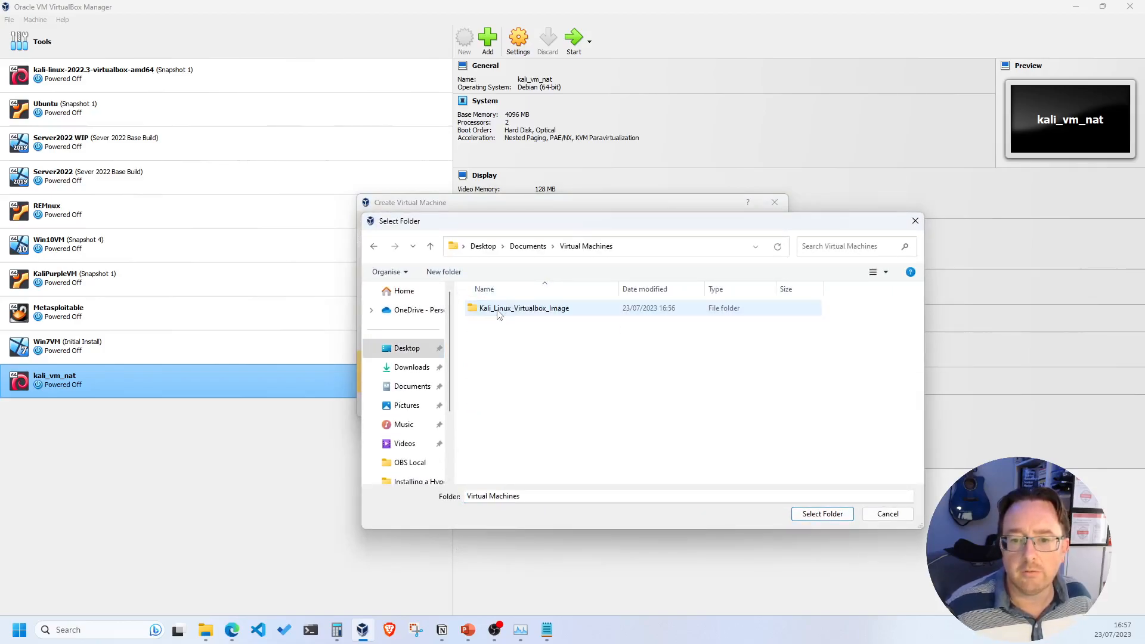
left_click(444, 273)
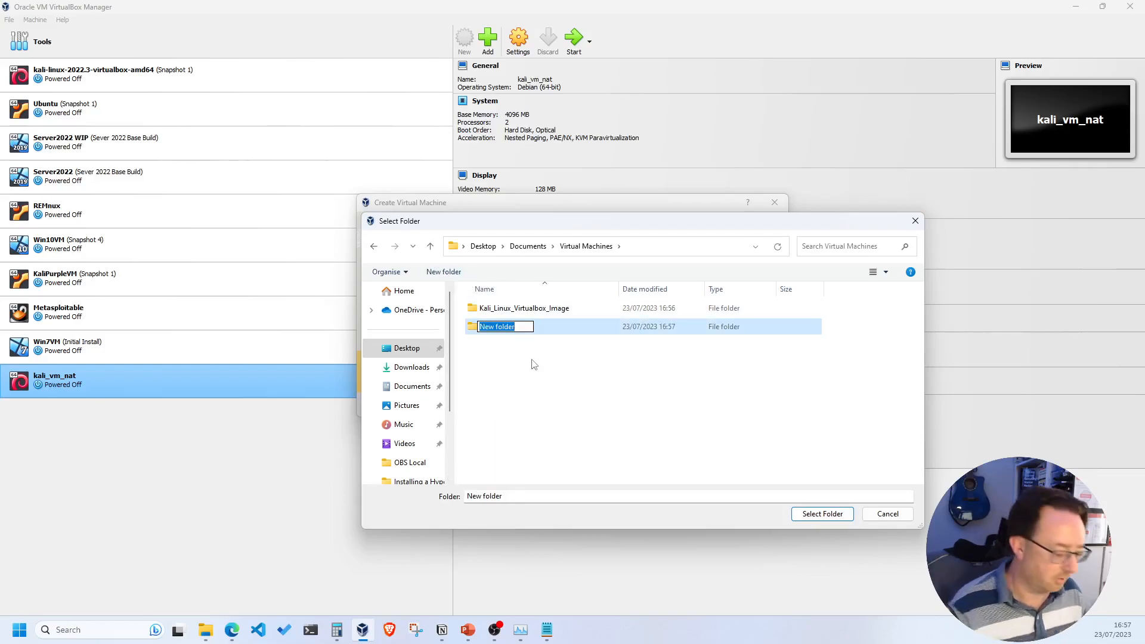
type("Ka")
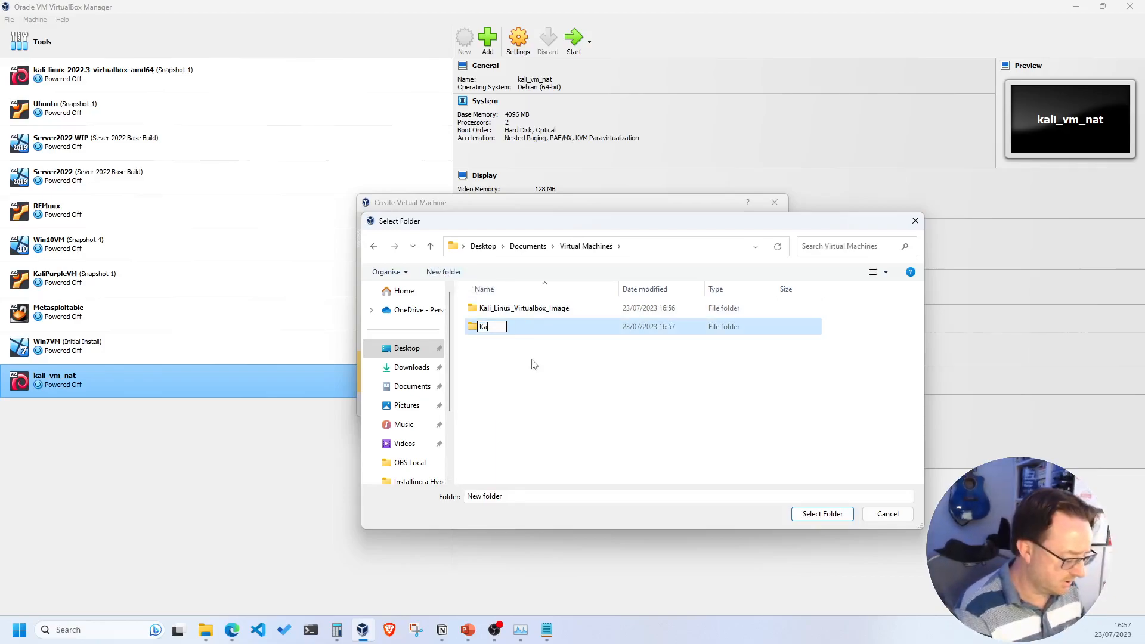
type("li Bare Metal")
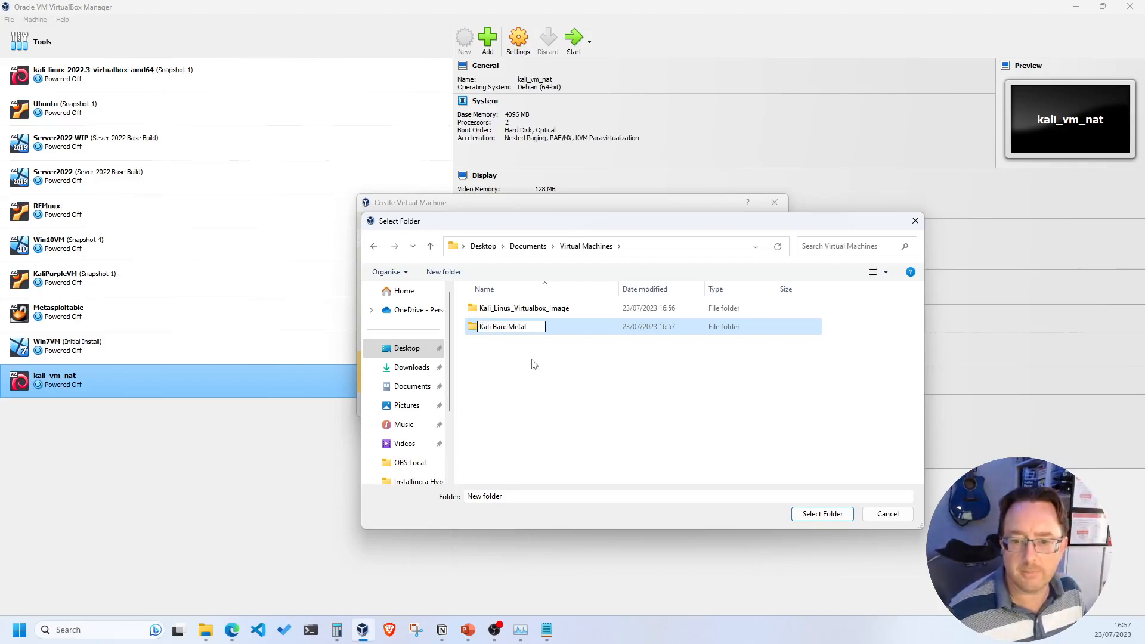
left_click(532, 364)
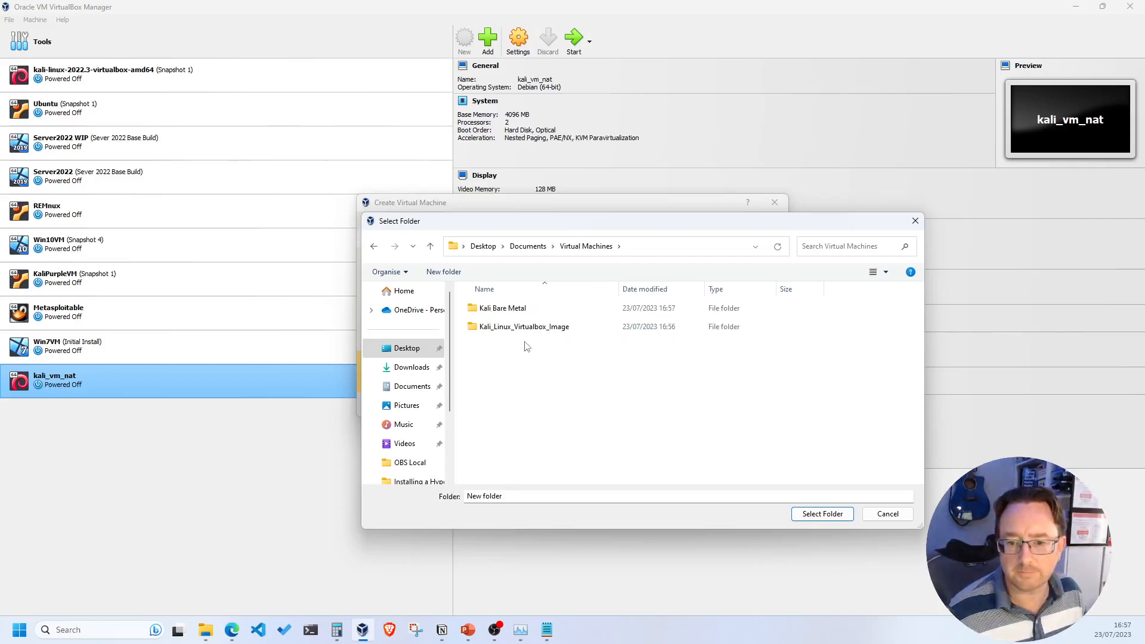
double_click(512, 309)
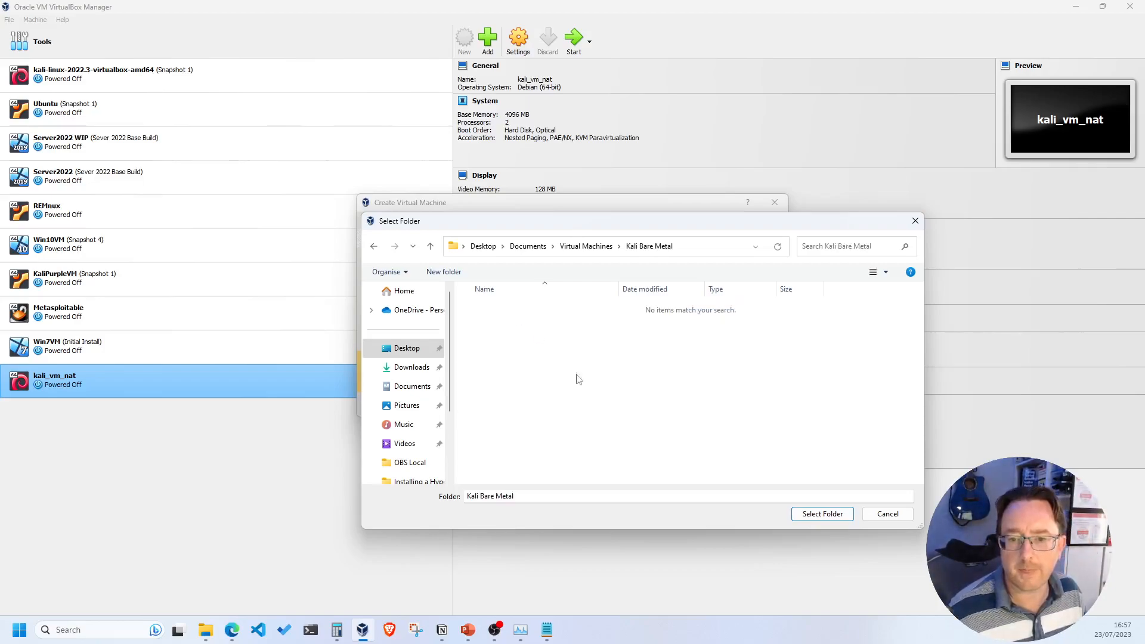
left_click(823, 513)
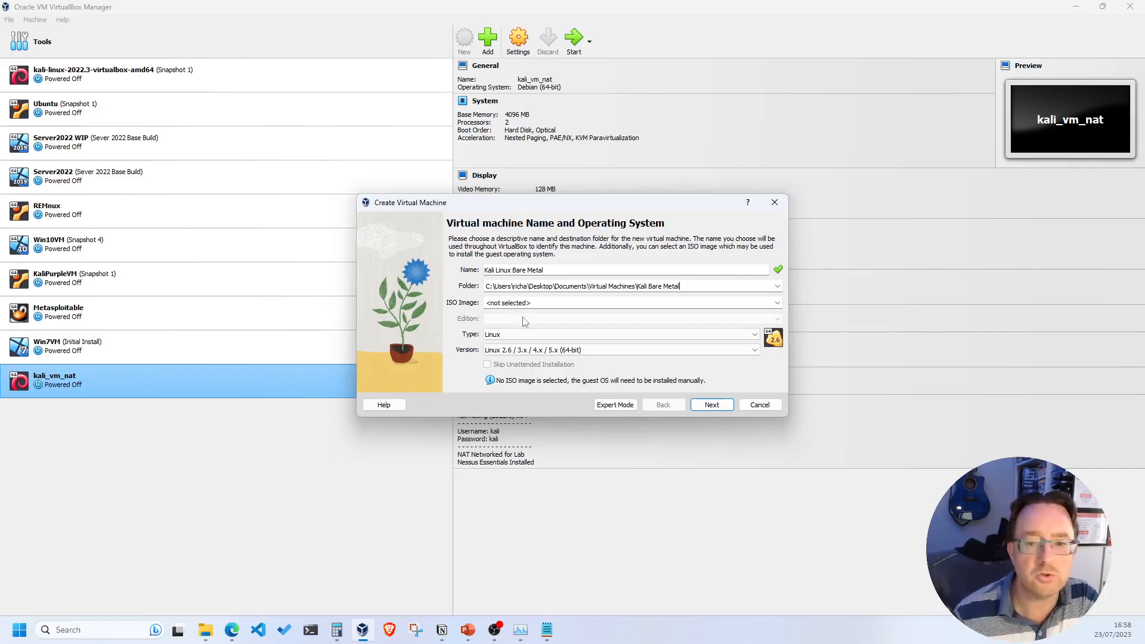
- Attach kali-linux-2023.2a-installer-amd64.iso from Downloads as the installer image and continue
left_click(777, 303)
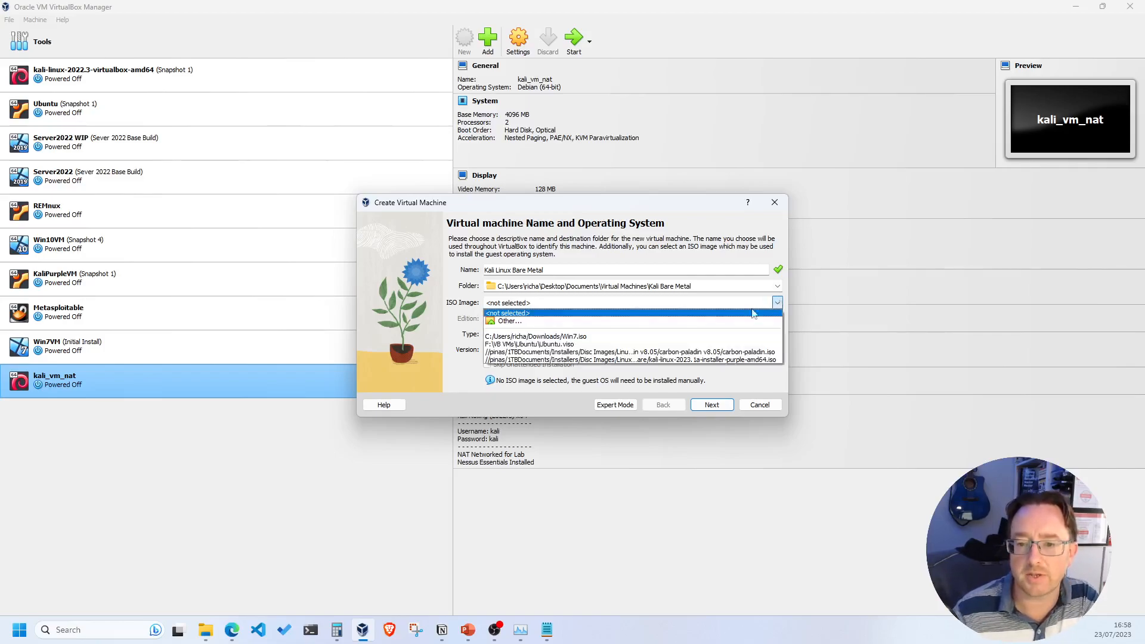
left_click(510, 321)
left_click(418, 350)
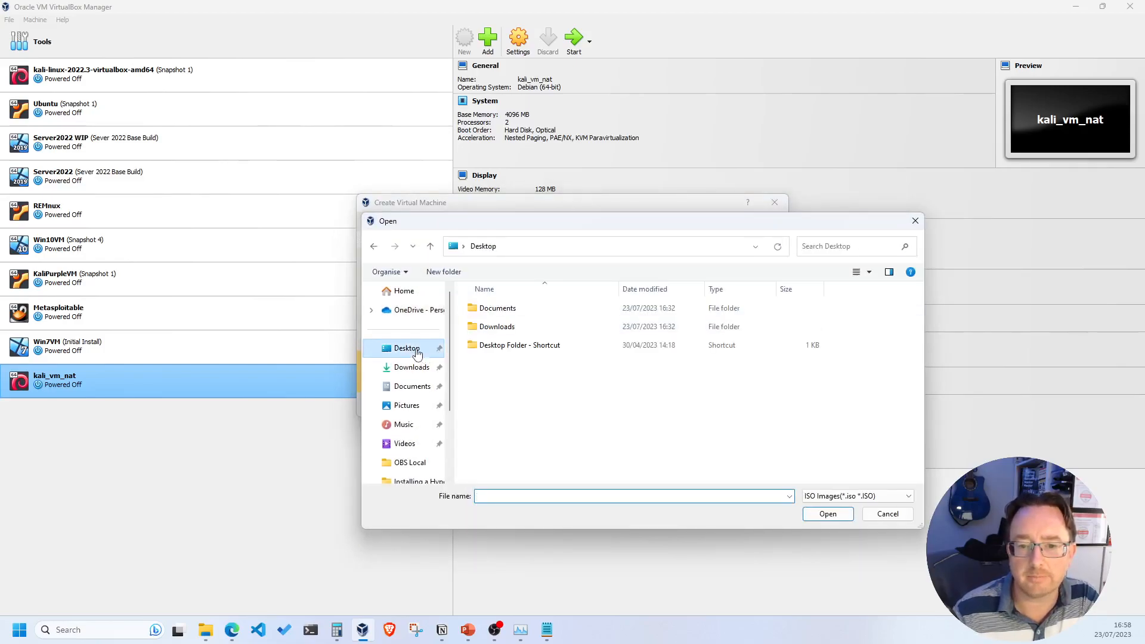
double_click(497, 327)
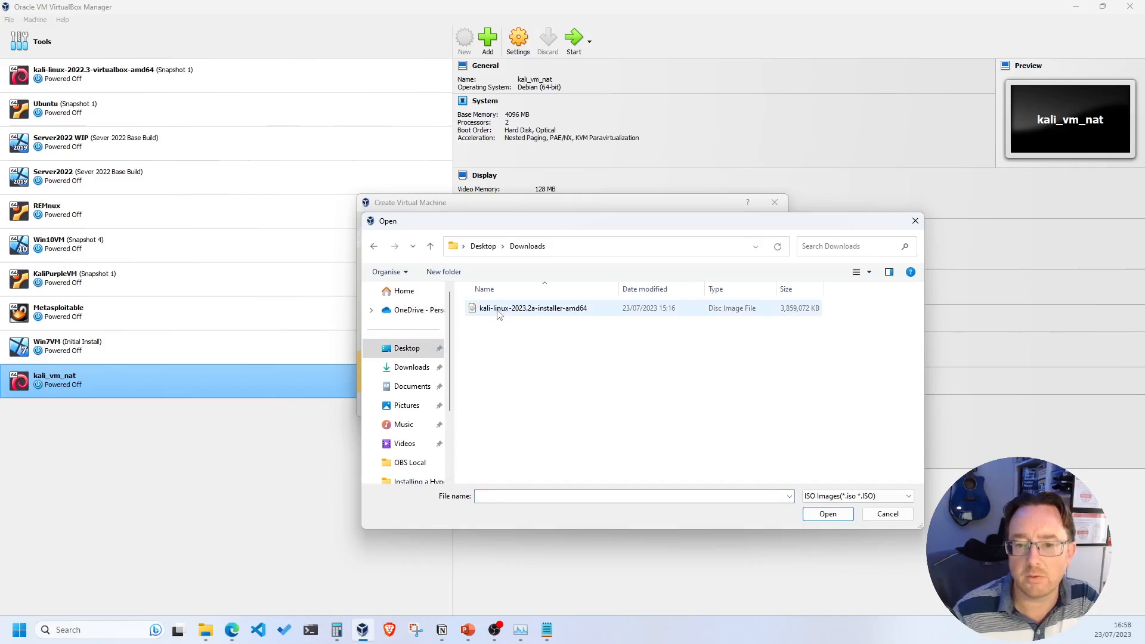
left_click(494, 314)
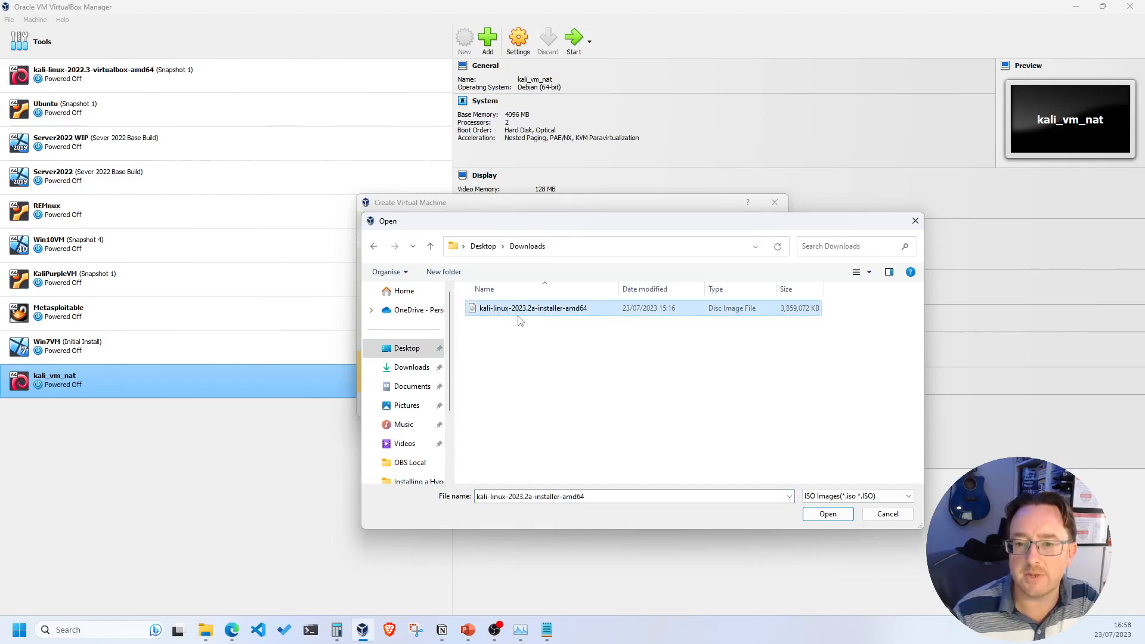
left_click(827, 514)
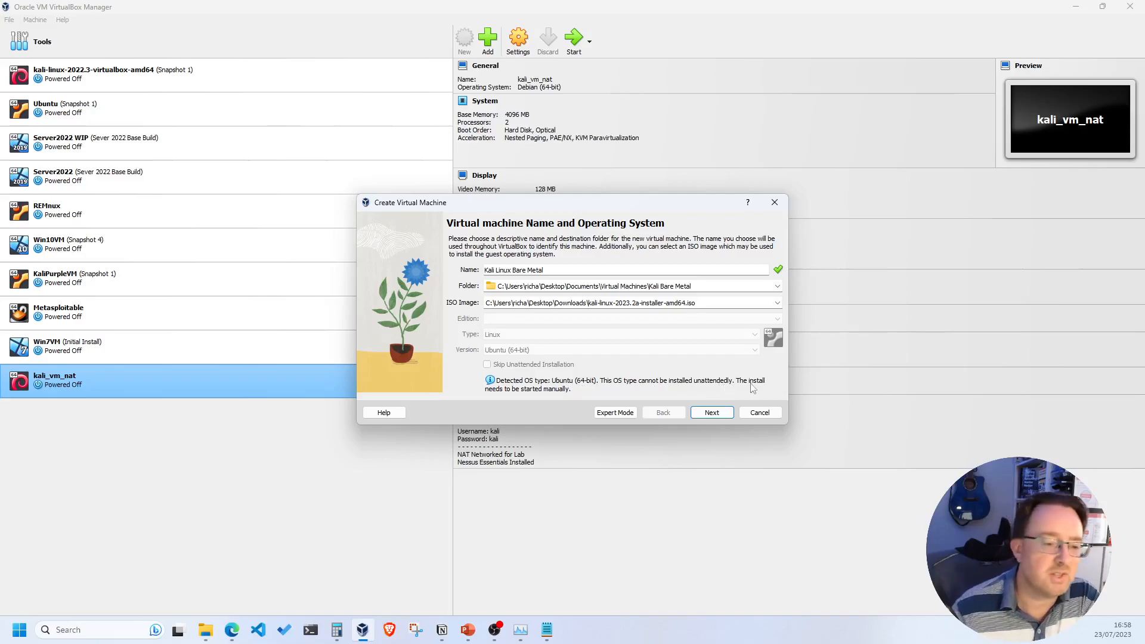
left_click(713, 412)
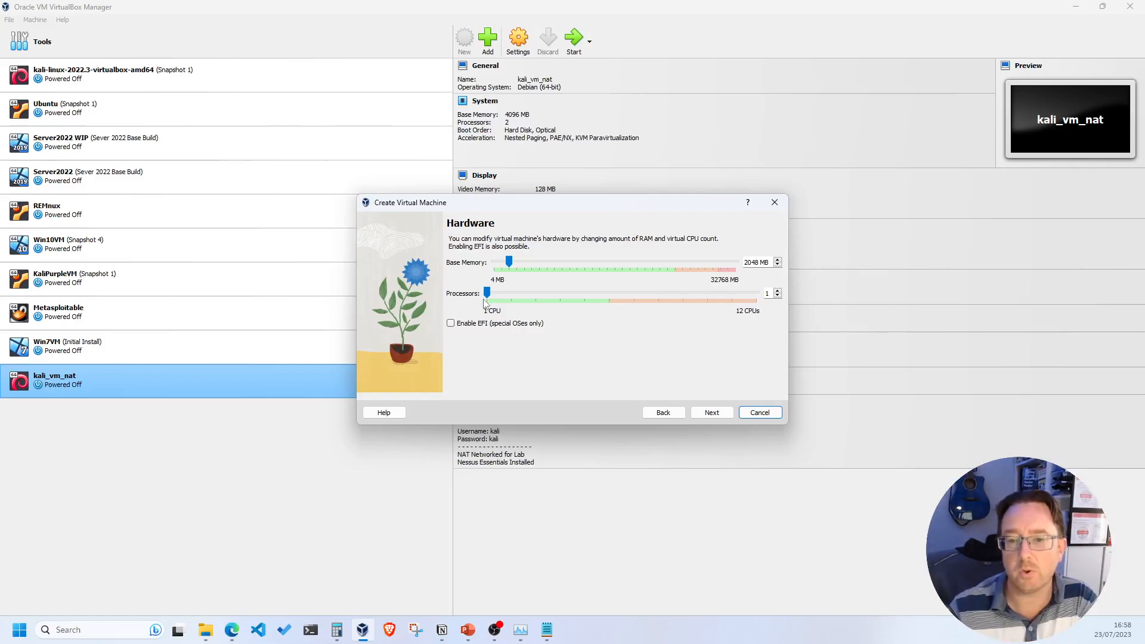
- Give the new VM 3 processors and 4096 MB base memory
left_click(778, 291)
left_click(778, 290)
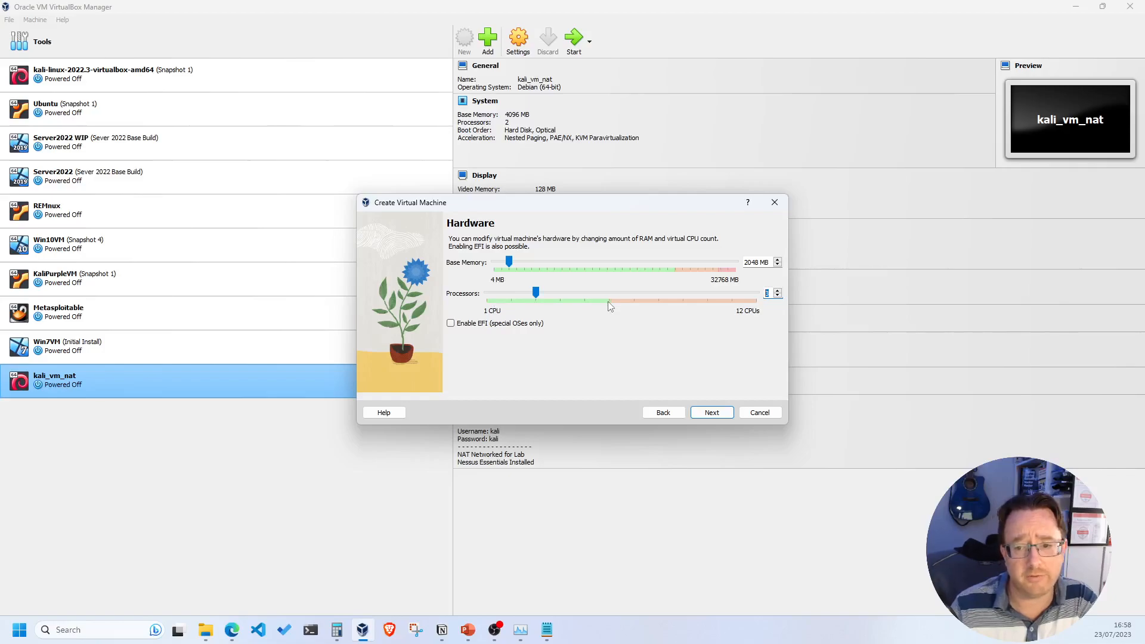
left_click(777, 291)
left_click(777, 291)
left_click(777, 291)
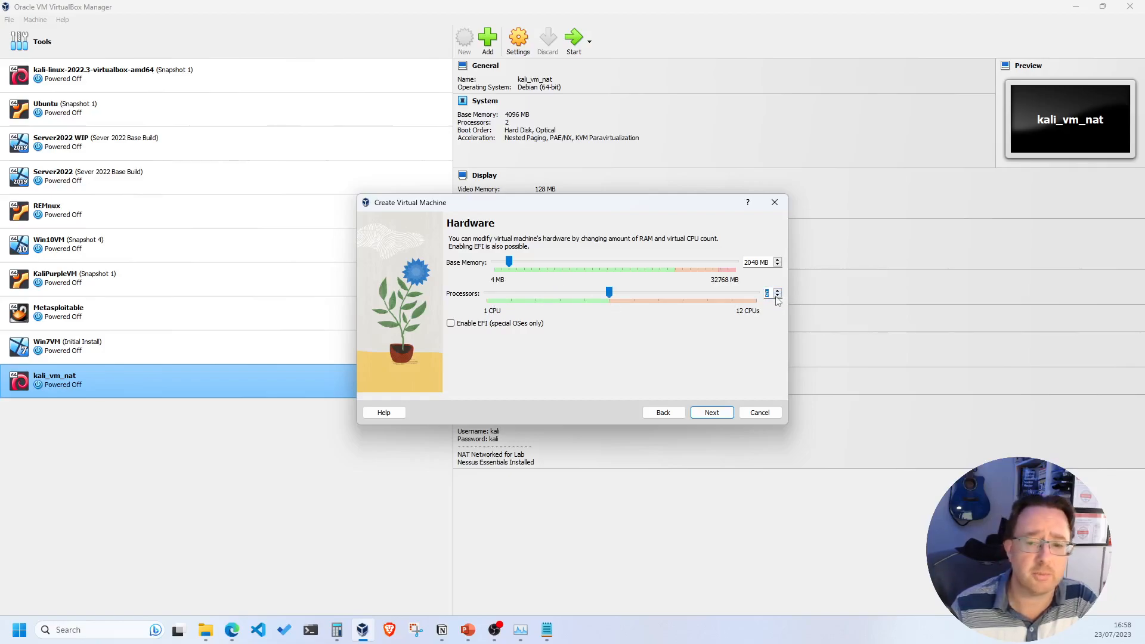
left_click(777, 296)
left_click(777, 296)
left_click(778, 296)
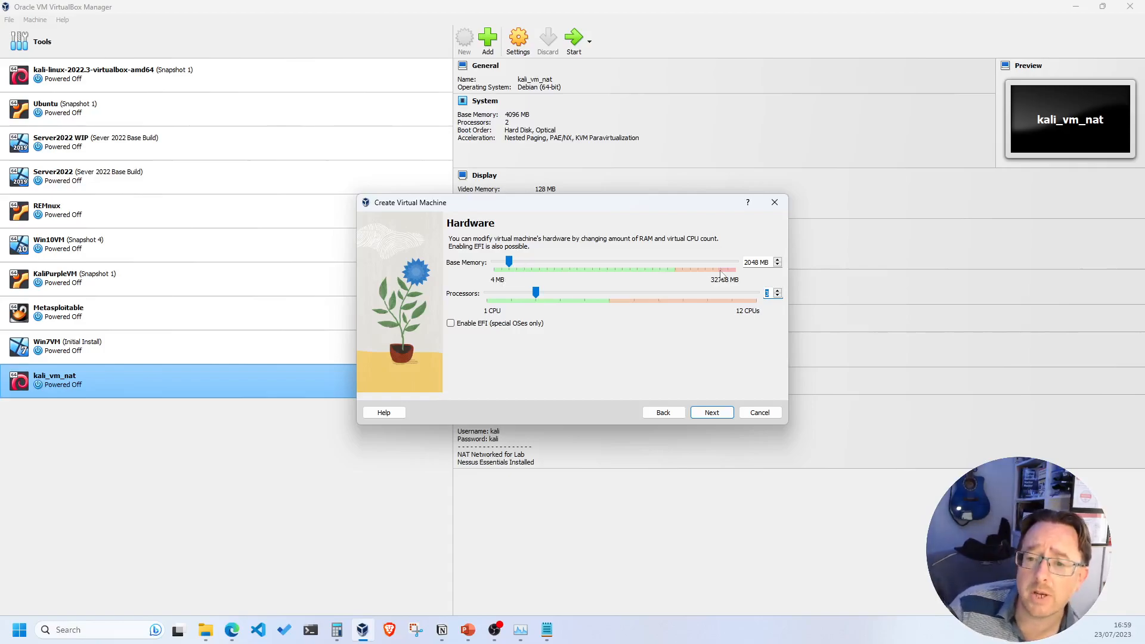
left_click(344, 636)
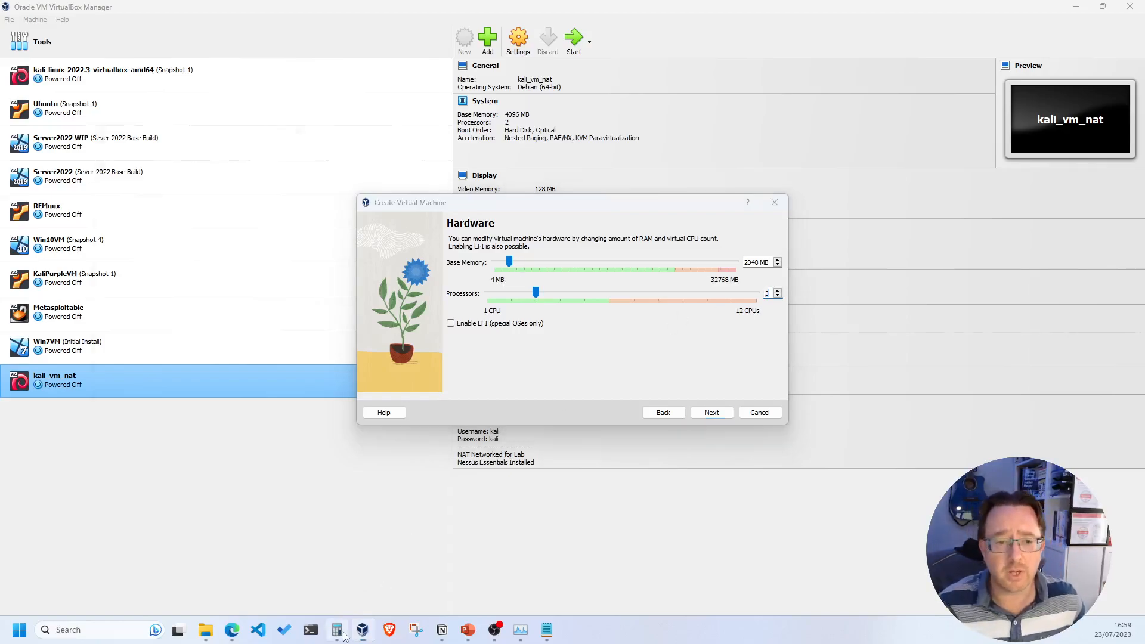
left_click(344, 636)
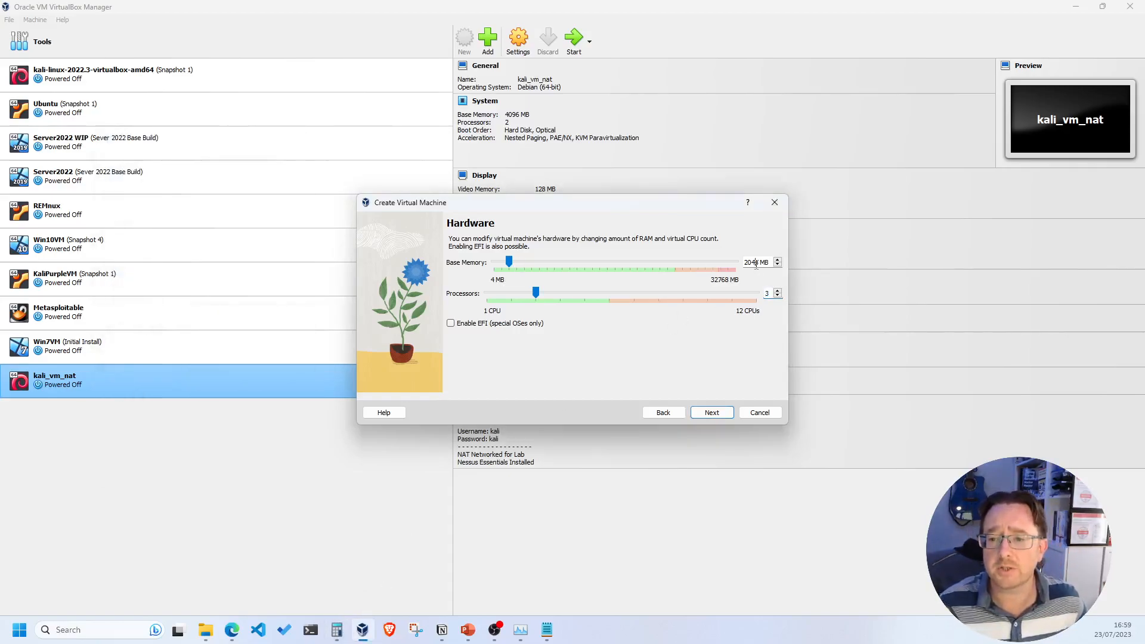
left_click_drag(758, 262, 734, 258)
type("4096")
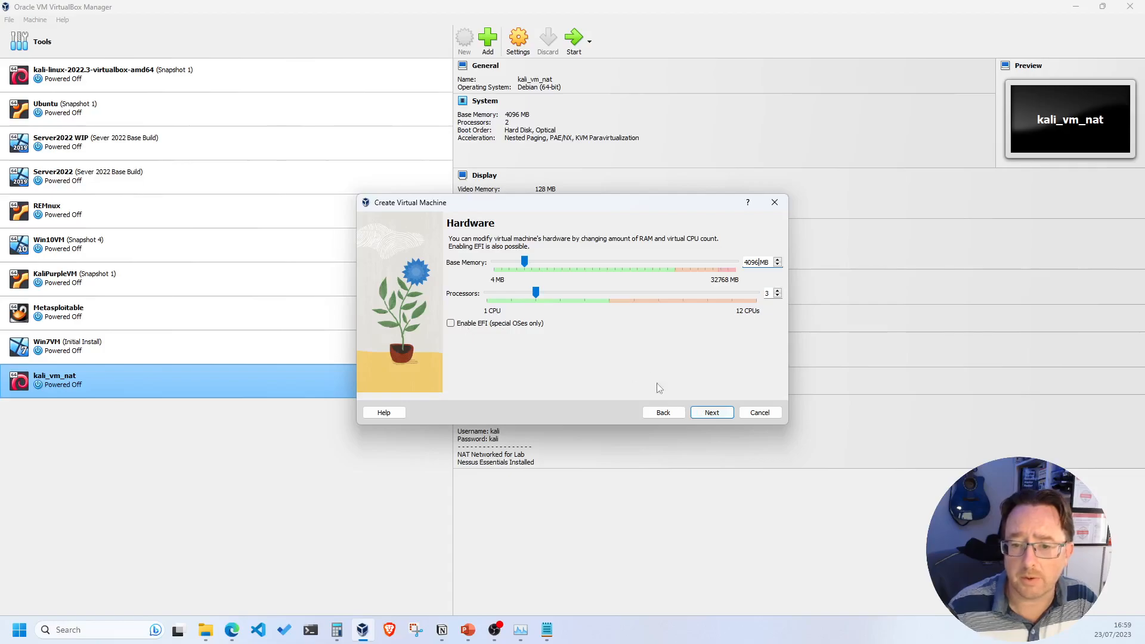
left_click(710, 411)
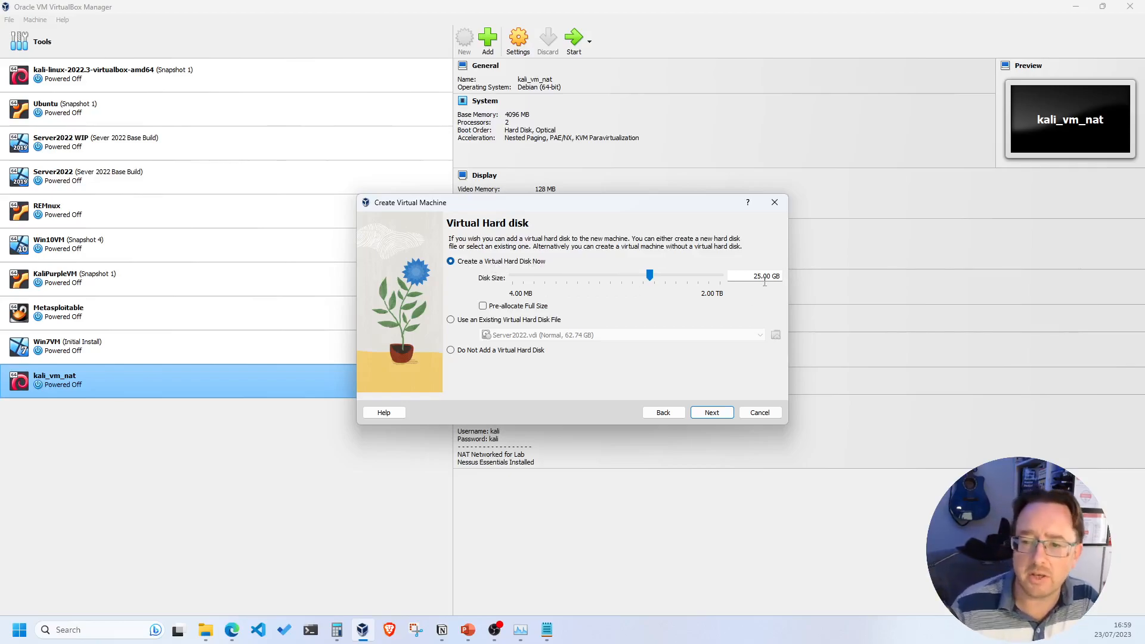
- Set the new virtual hard disk size to 64 GB
left_click_drag(753, 276, 774, 278)
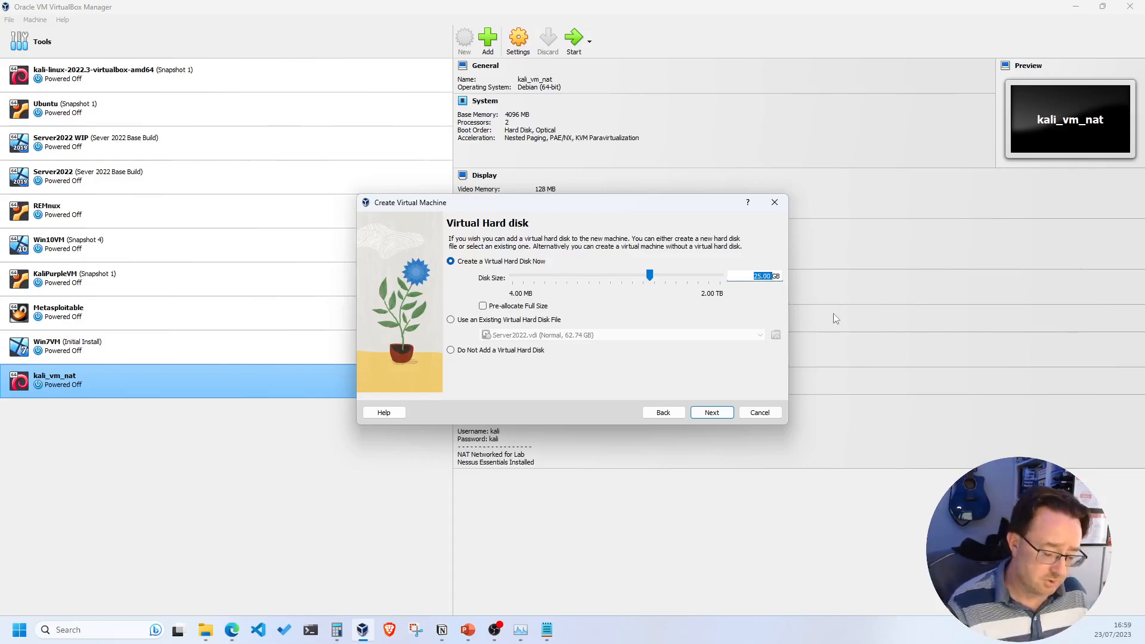
type("64")
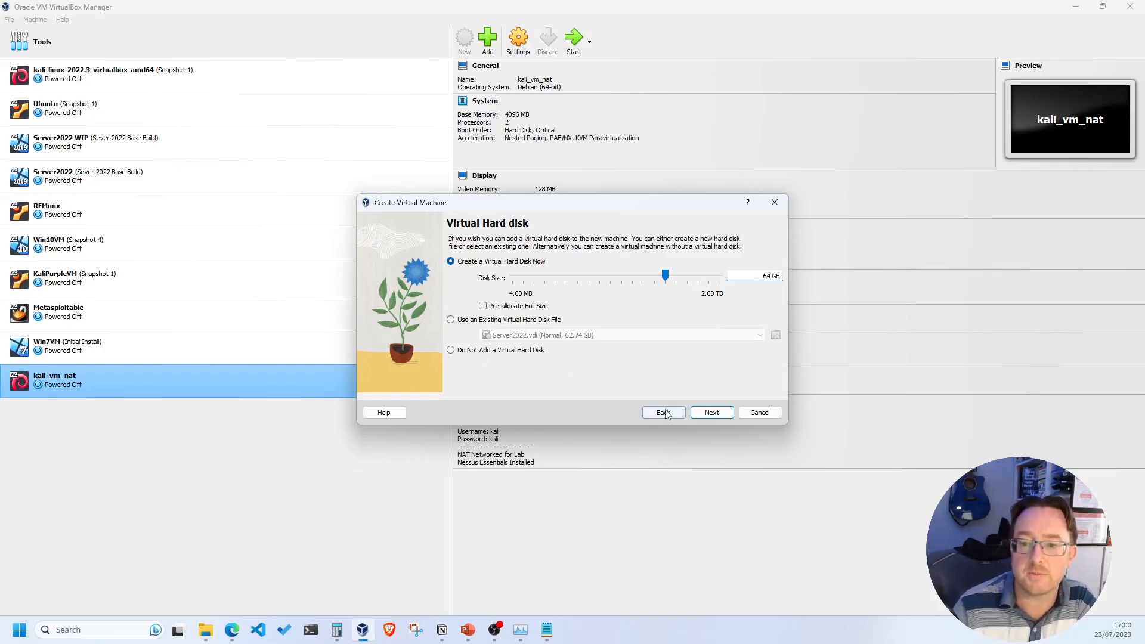
left_click(710, 413)
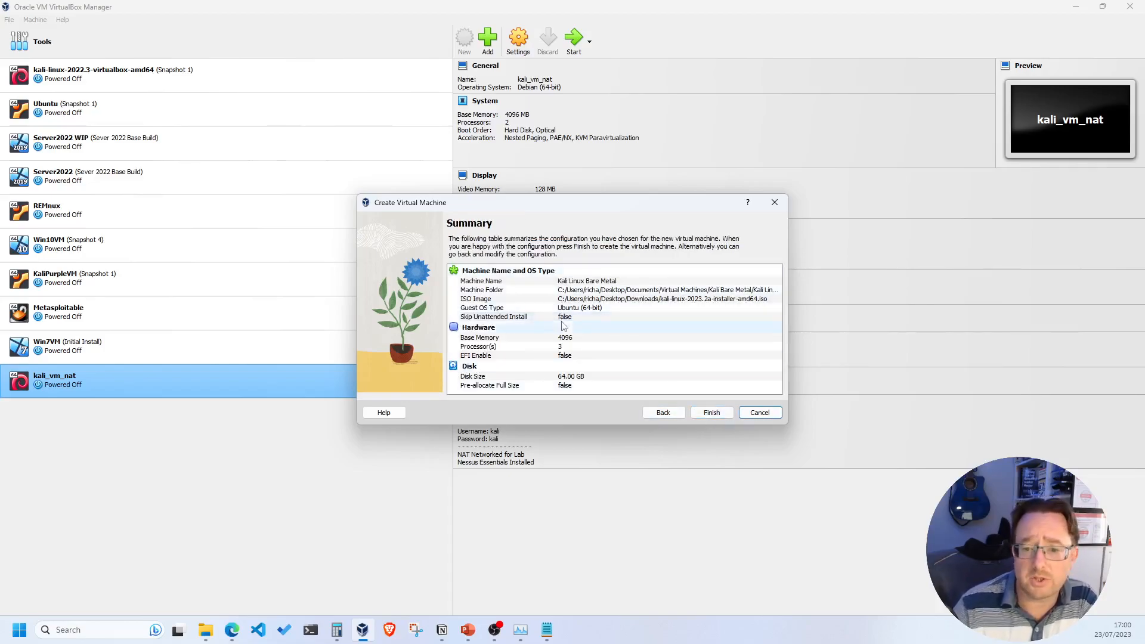
- Finish the wizard to create Kali Linux Bare Metal with 4096 MB, 3 CPUs and 64 GB disk
left_click(713, 413)
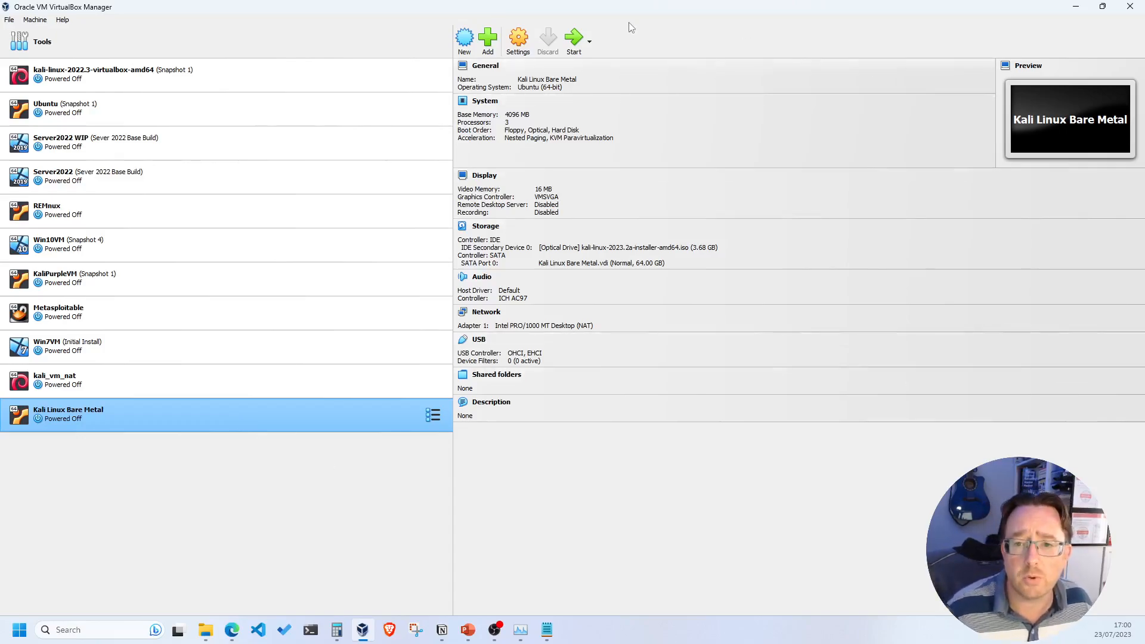
- Start Kali Linux Bare Metal, dismiss its notifications, and launch the Graphical install
left_click(575, 40)
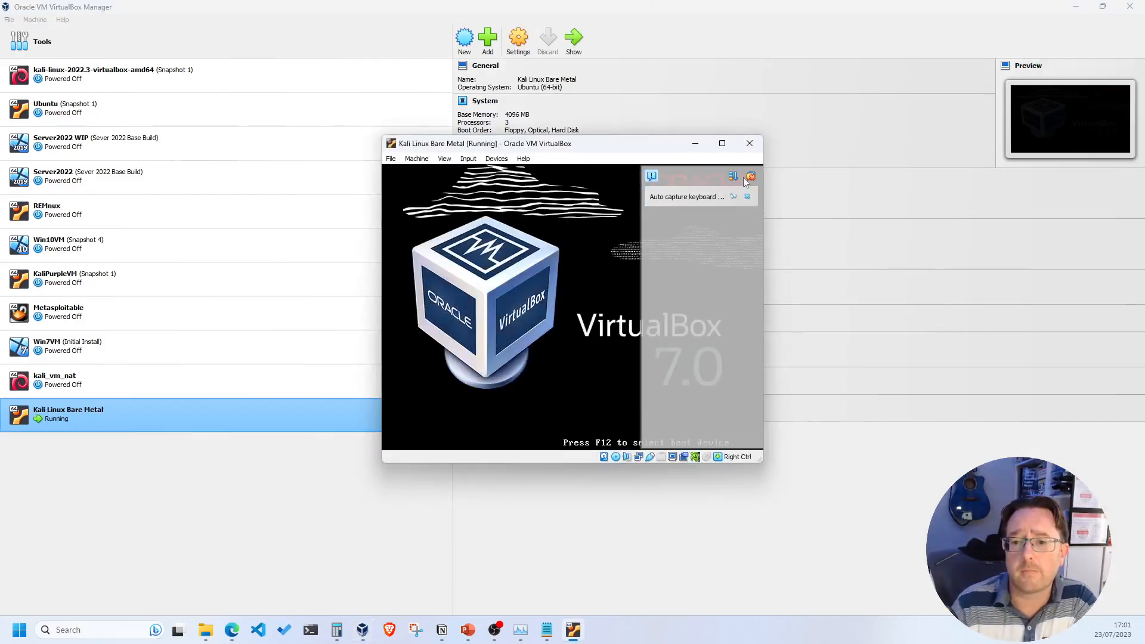
left_click(751, 177)
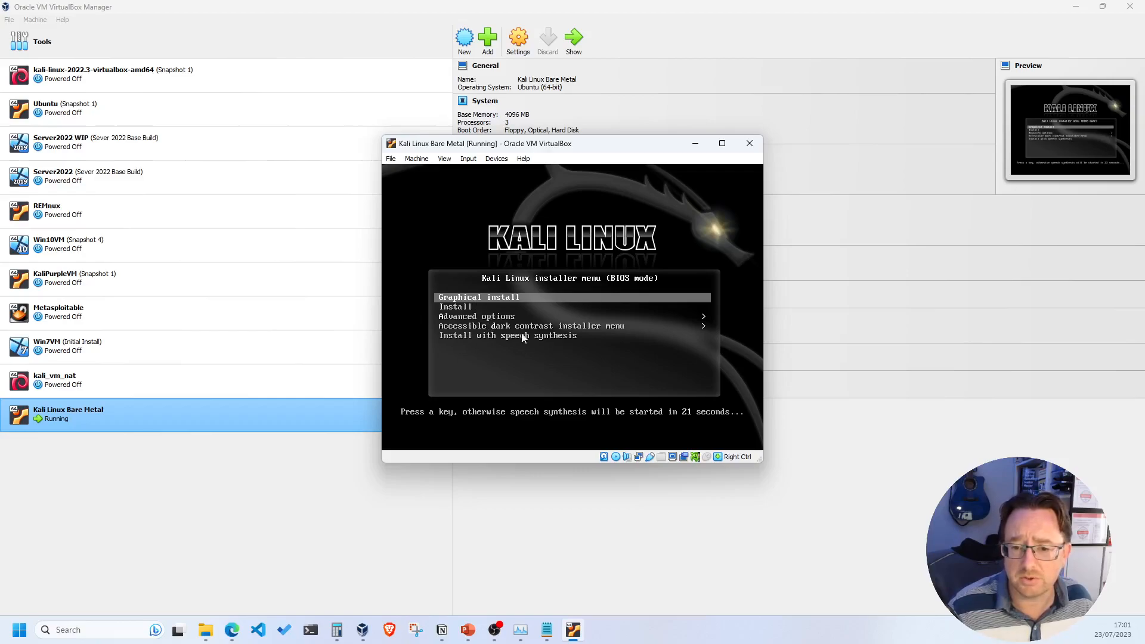
left_click(477, 301)
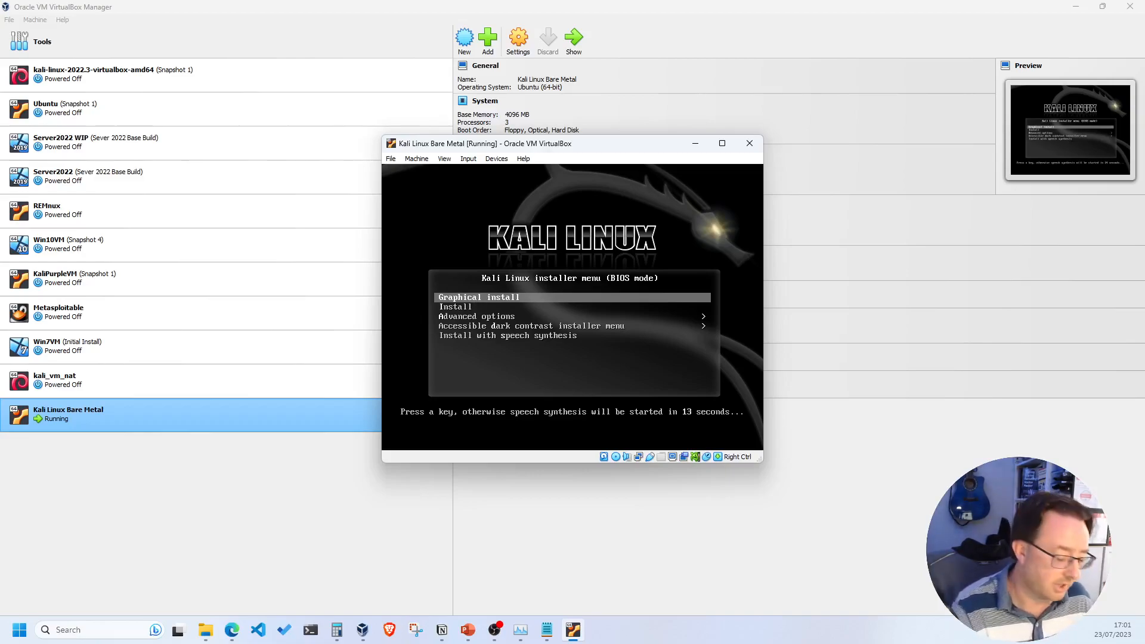
key("Return")
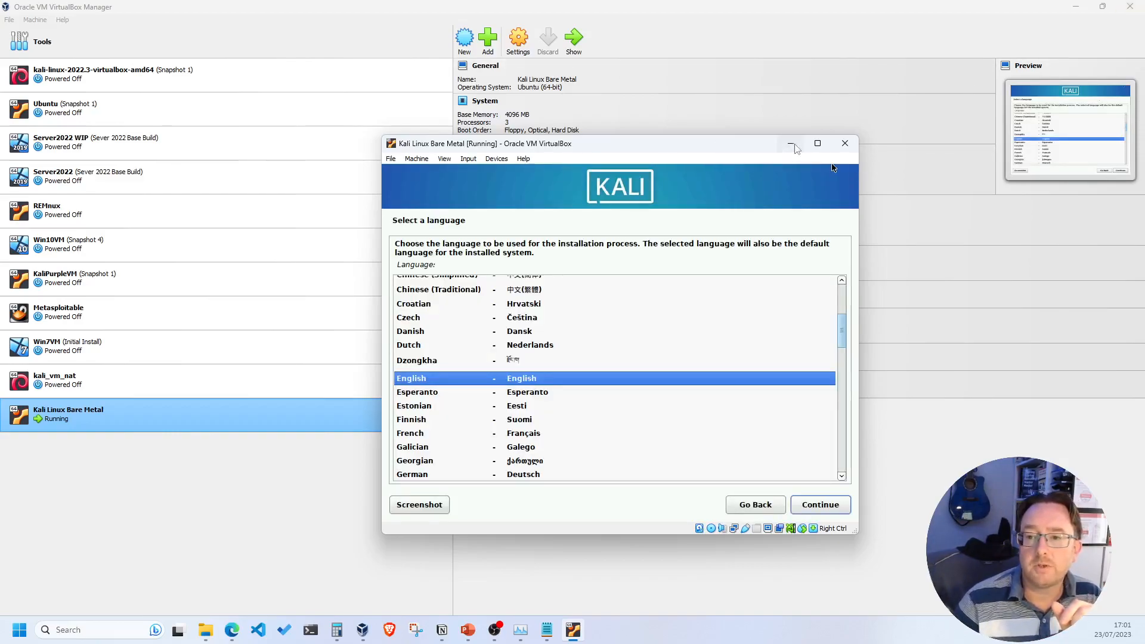
- Maximize the VM window, then choose English as language and United Kingdom as location
left_click(819, 143)
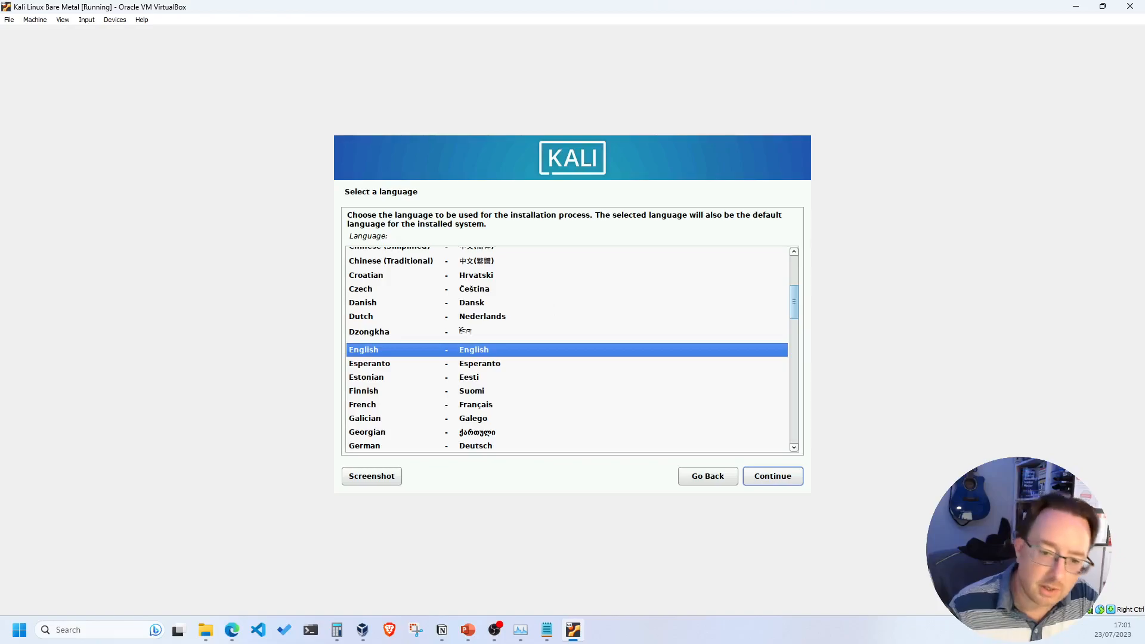
left_click(774, 477)
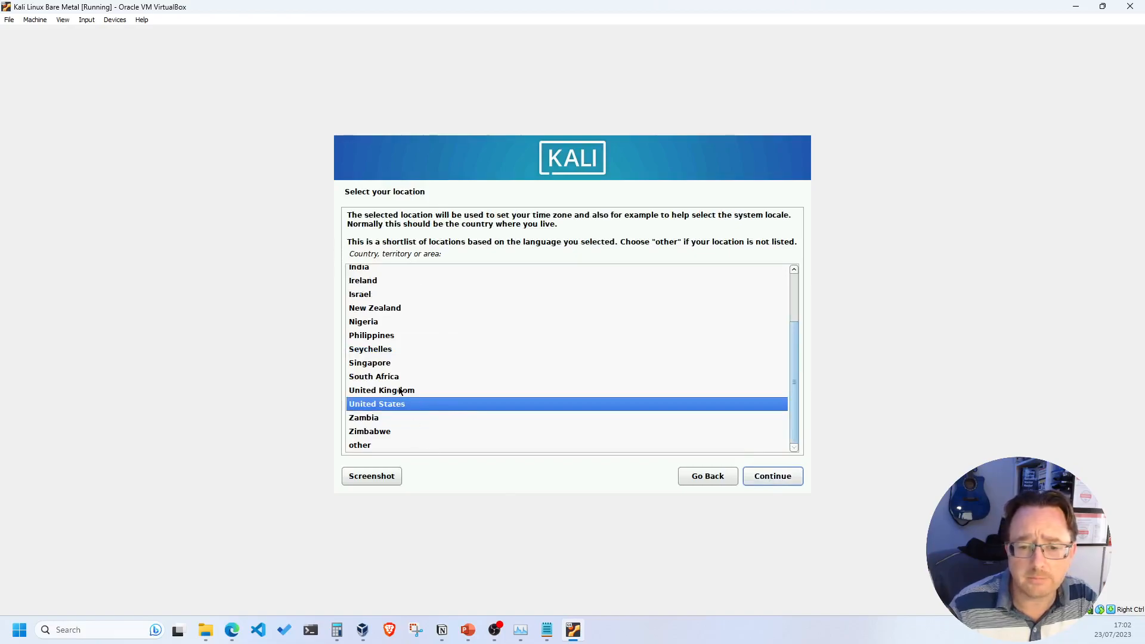
left_click(400, 391)
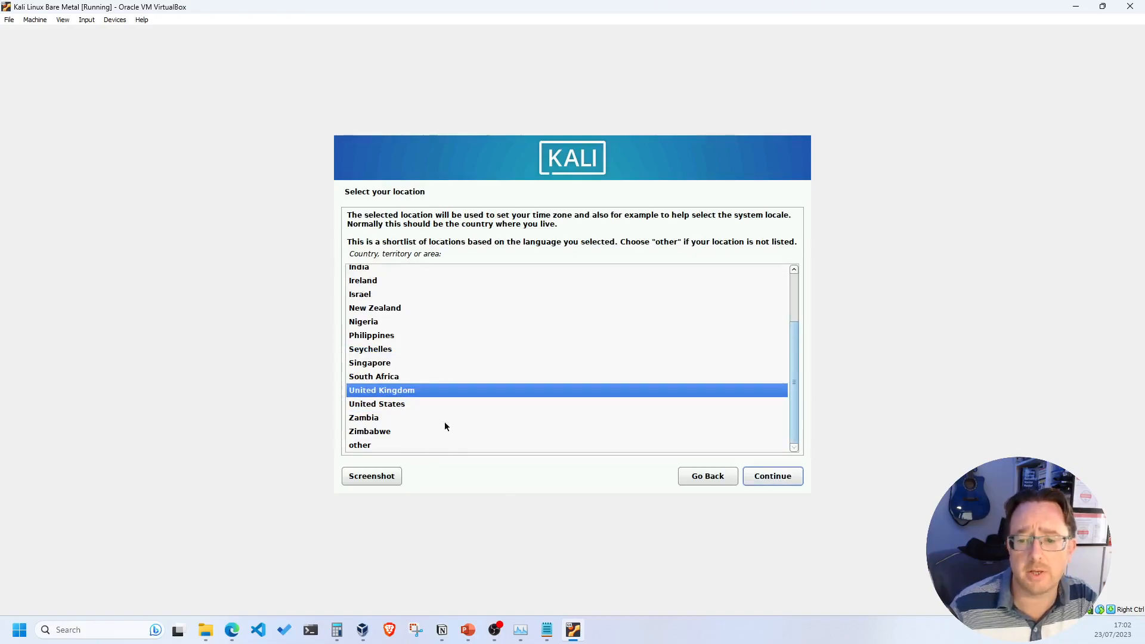
left_click(775, 477)
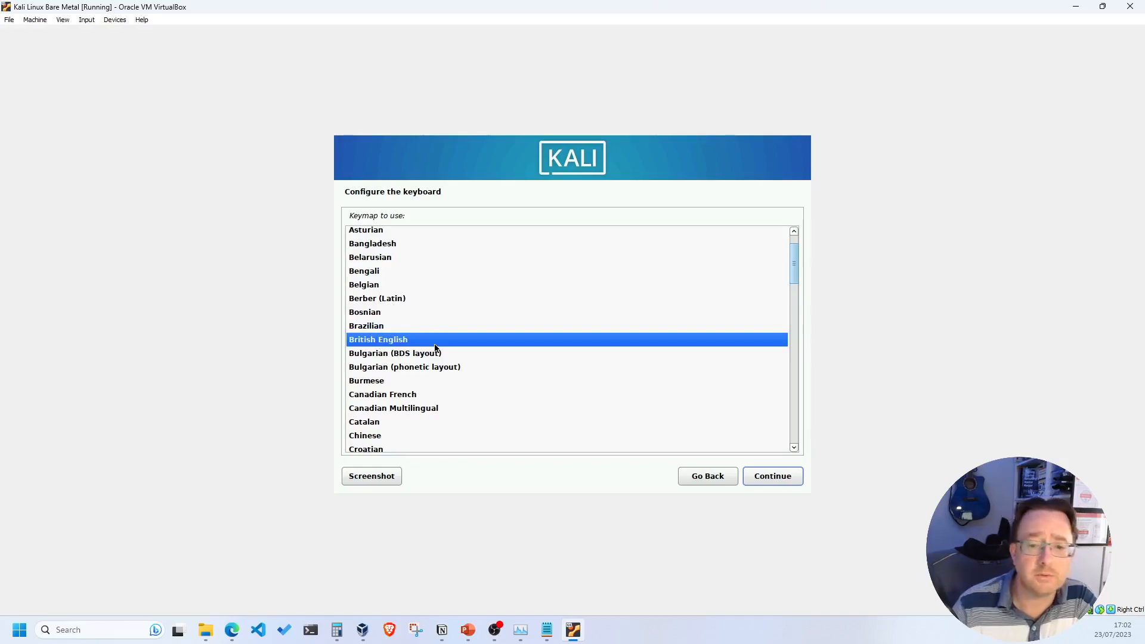
- Accept the British English keyboard and the default hostname, leaving the domain name blank
left_click(775, 475)
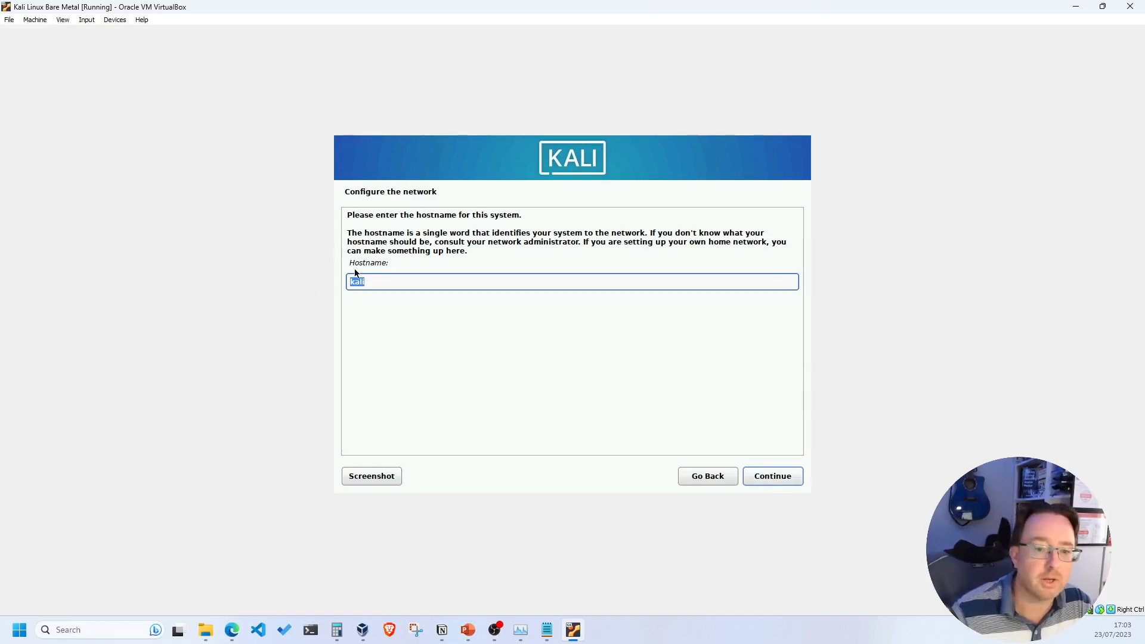
left_click(772, 476)
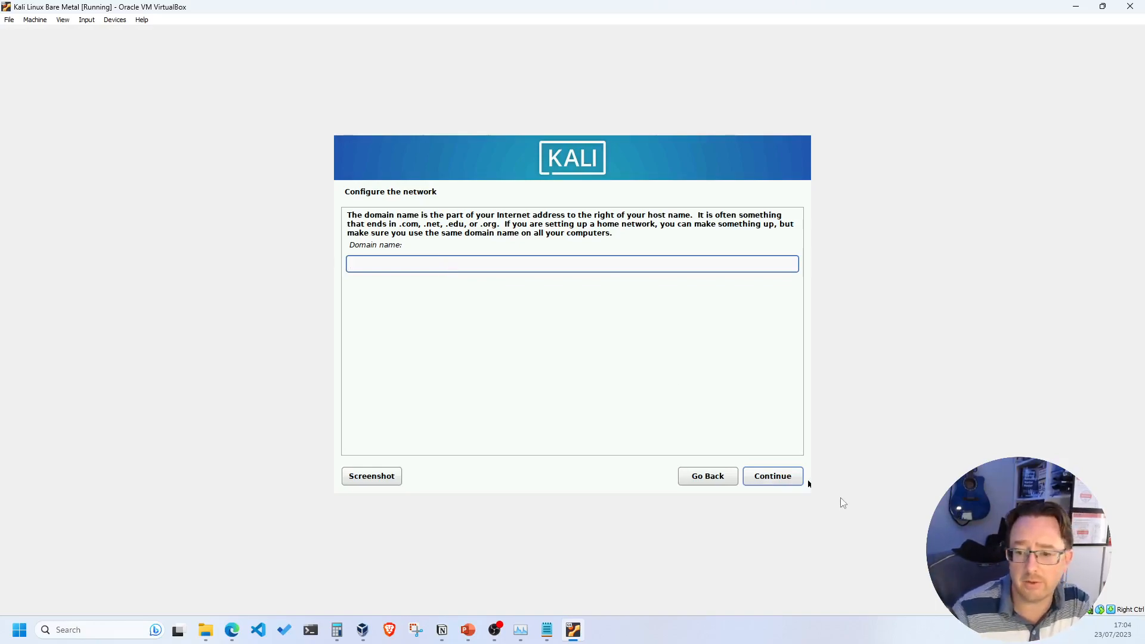
left_click(788, 476)
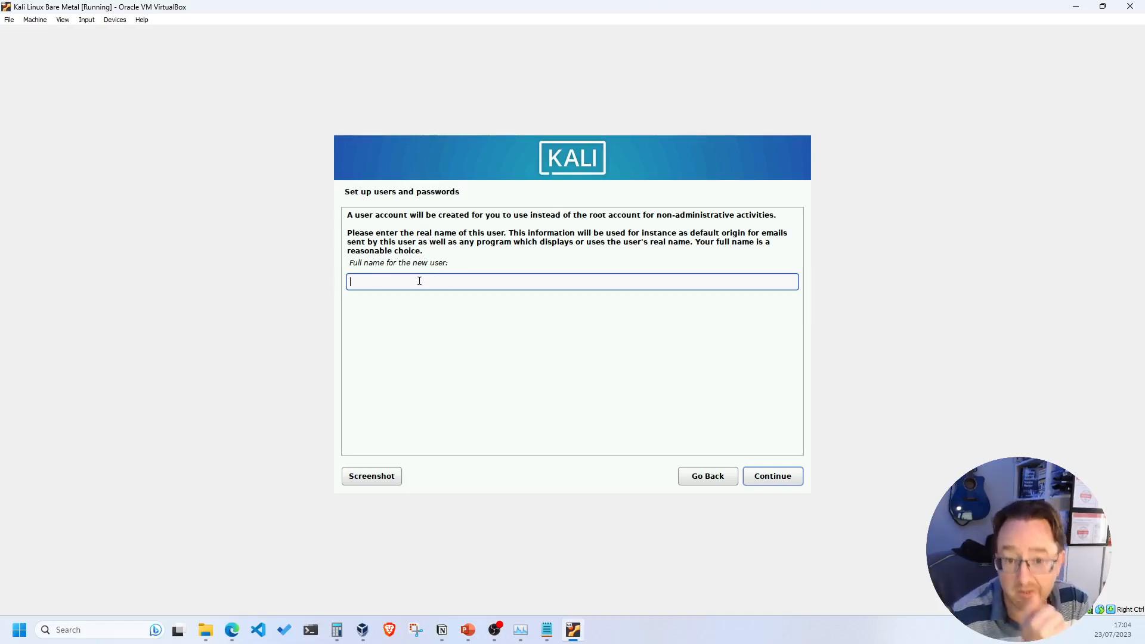
- Enter the new user's full name and submit it
type("Rich Mills")
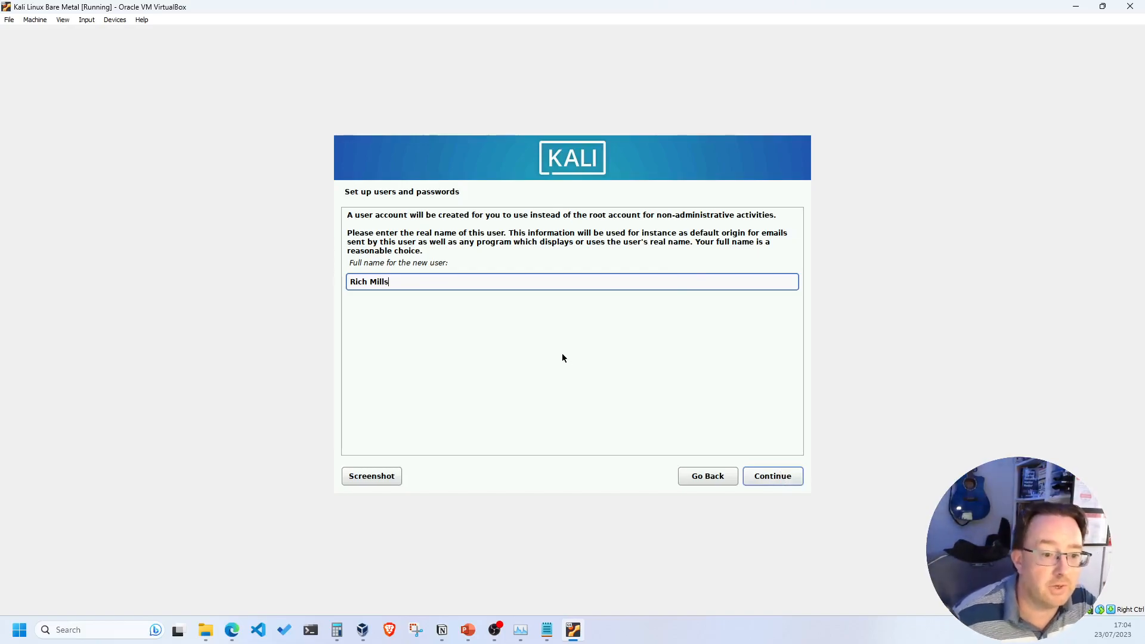
left_click(785, 480)
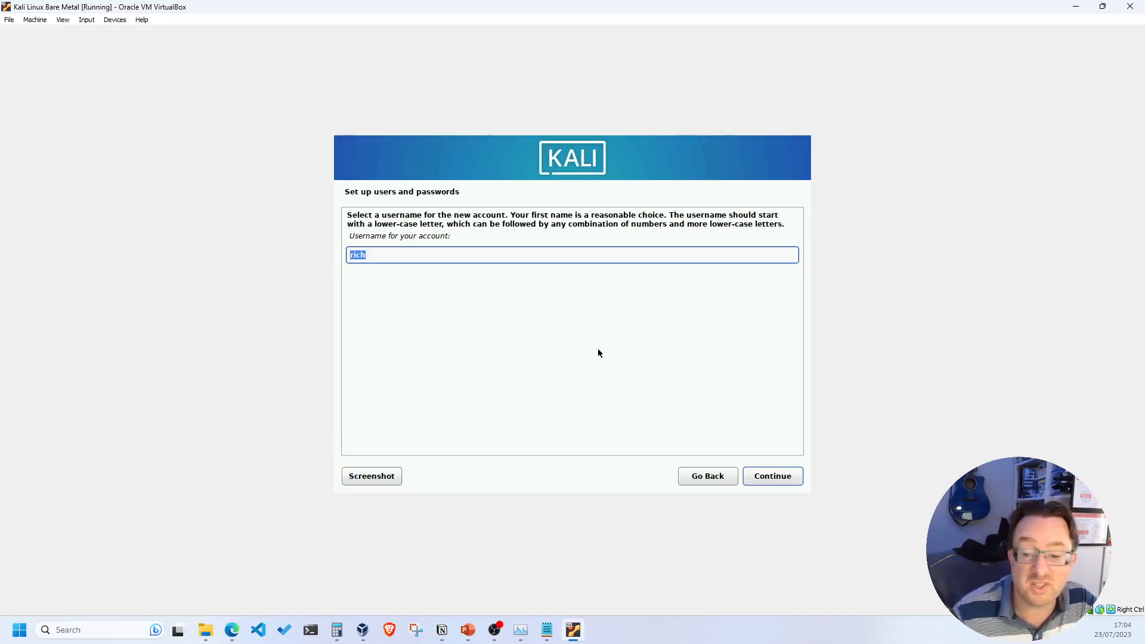
- Accept the suggested username and enter the new user's password in both password fields
left_click(775, 475)
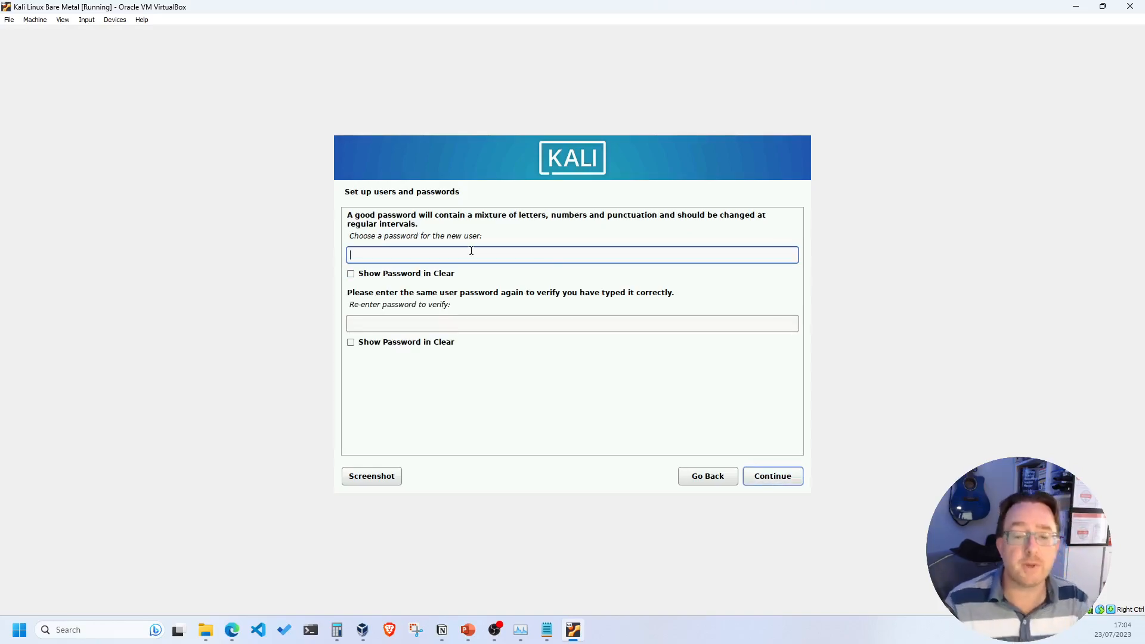
type("********")
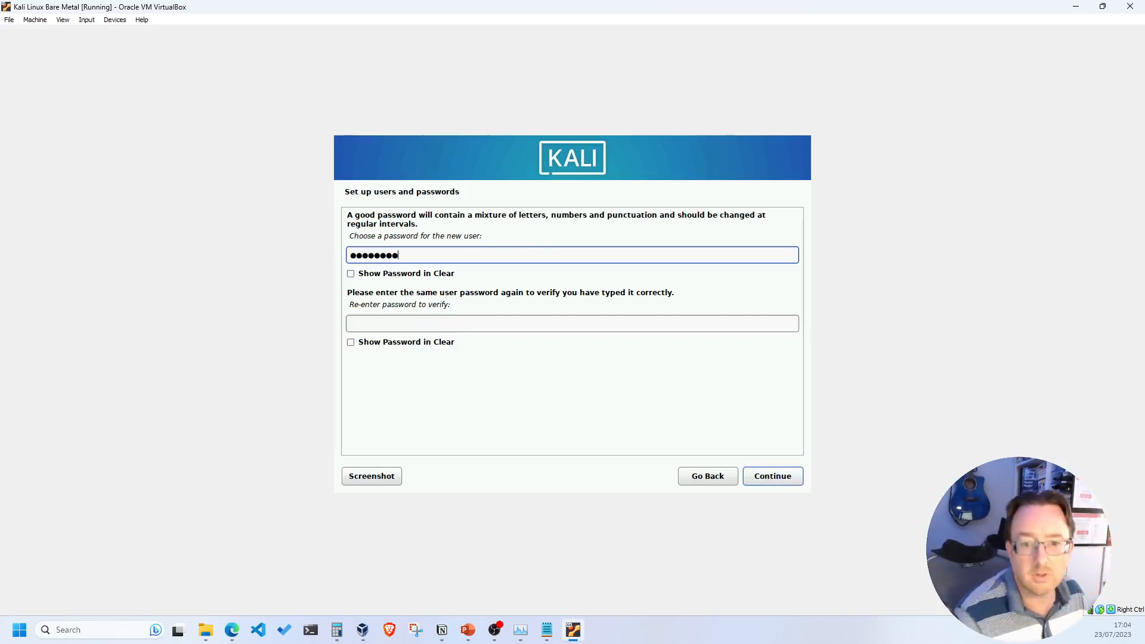
left_click(350, 274)
left_click(352, 275)
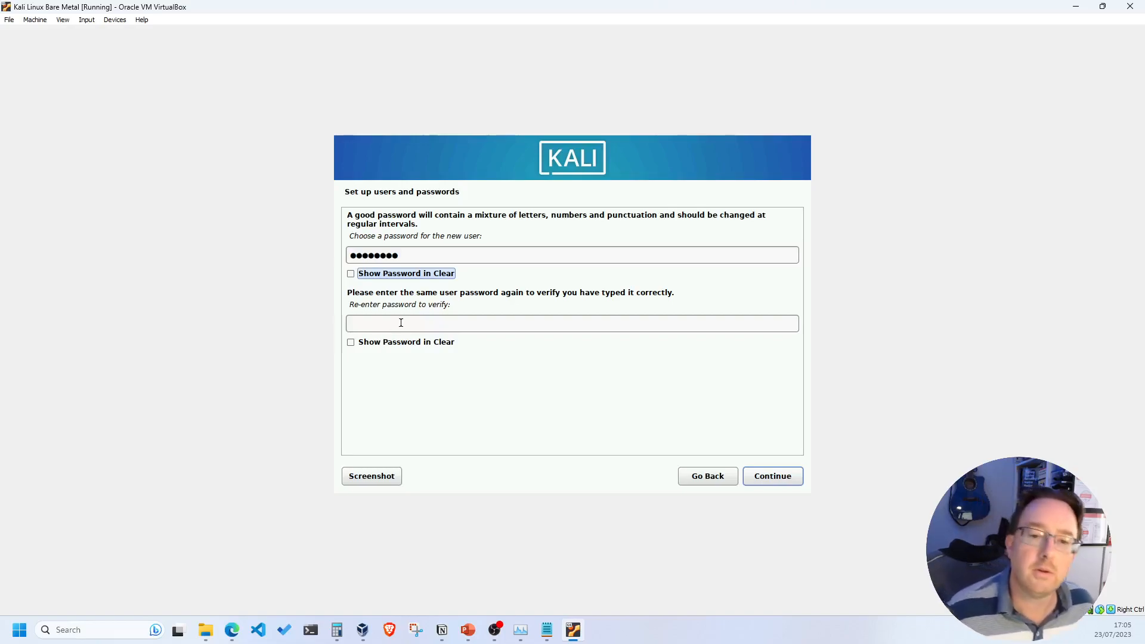
left_click(402, 322)
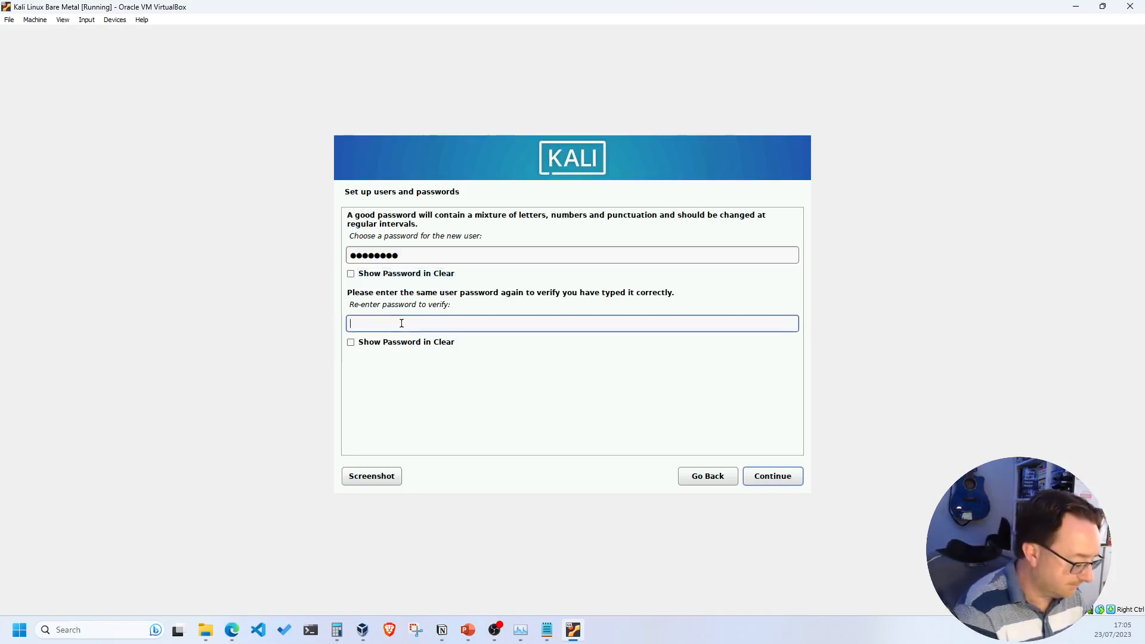
type("passw")
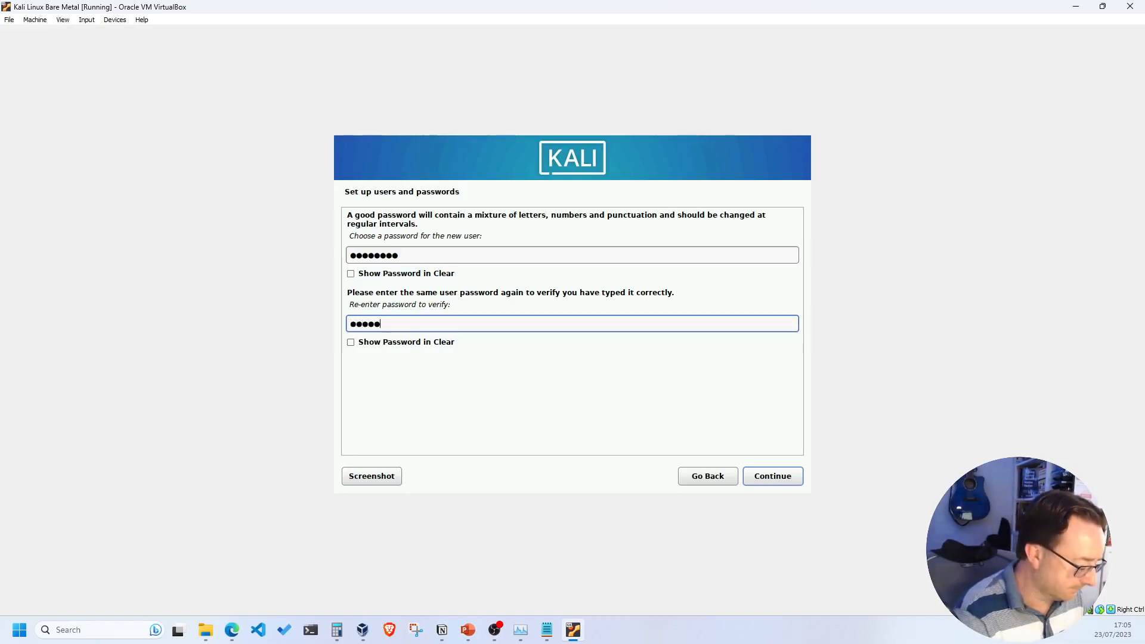
type("ord")
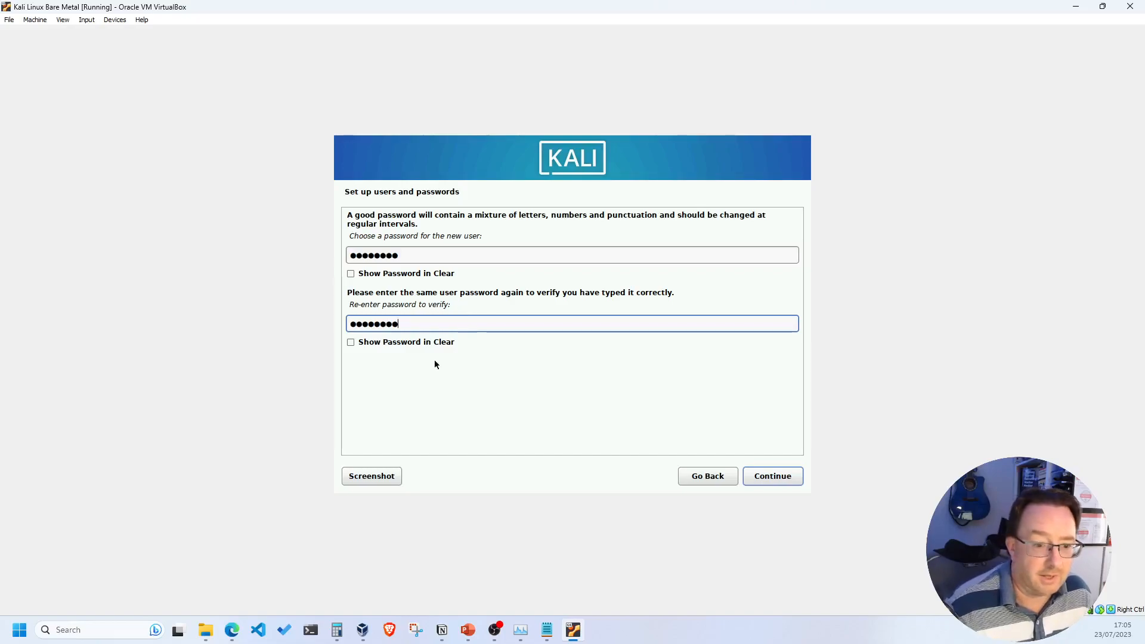
- Confirm the user's password and choose Guided - use entire disk partitioning
left_click(769, 475)
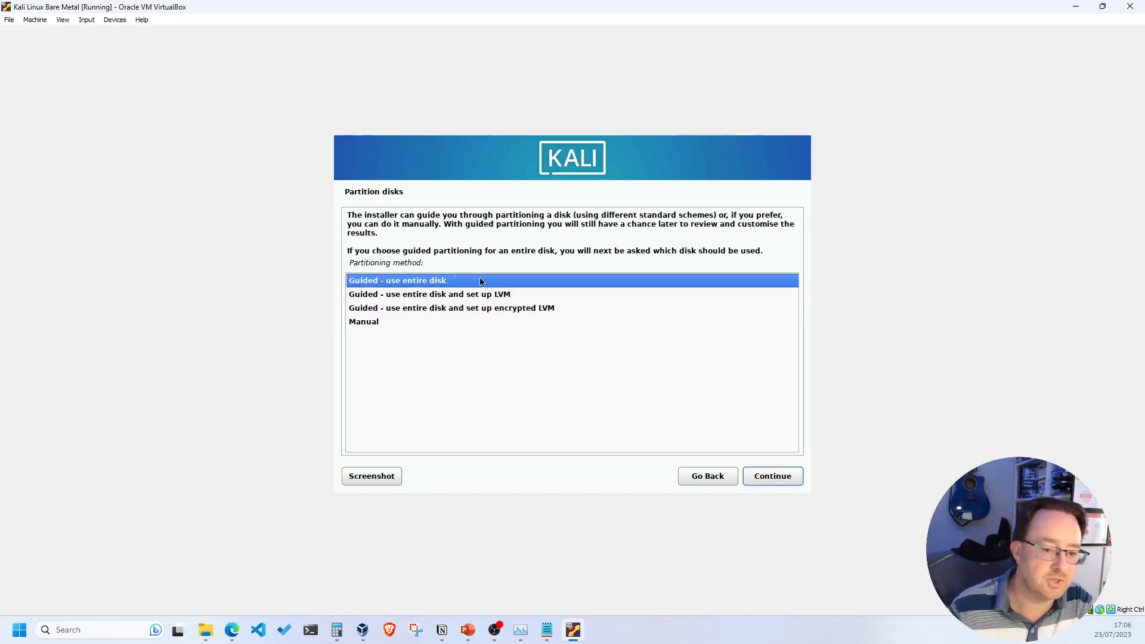
left_click(778, 481)
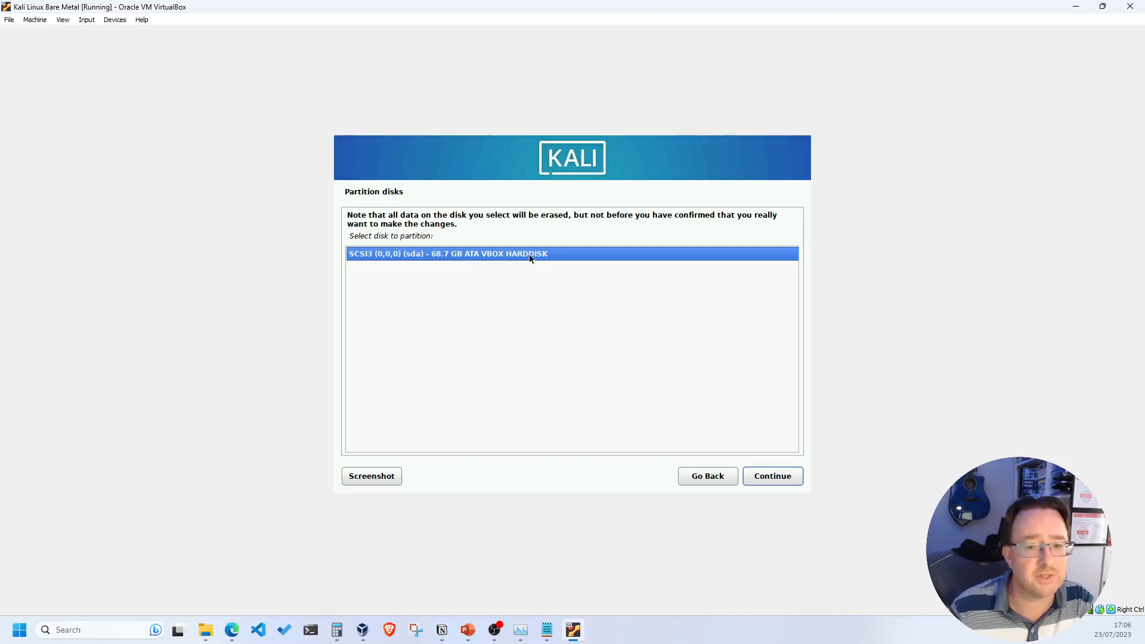
- Partition the 68.7 GB VBOX disk with all files in one partition and finish partitioning
left_click(772, 481)
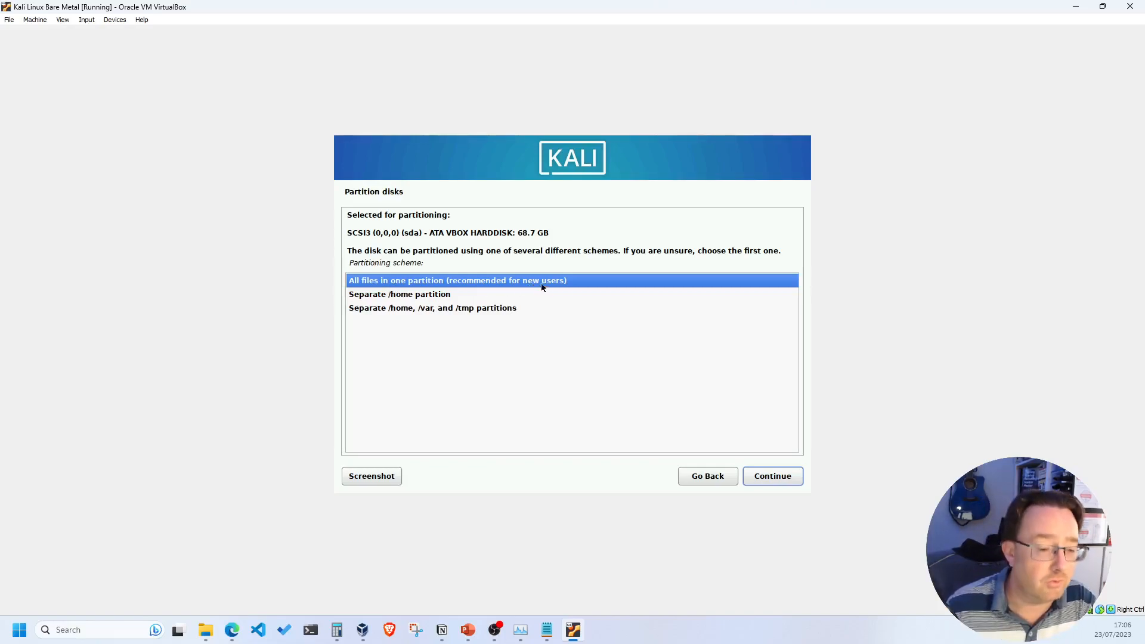
left_click(776, 476)
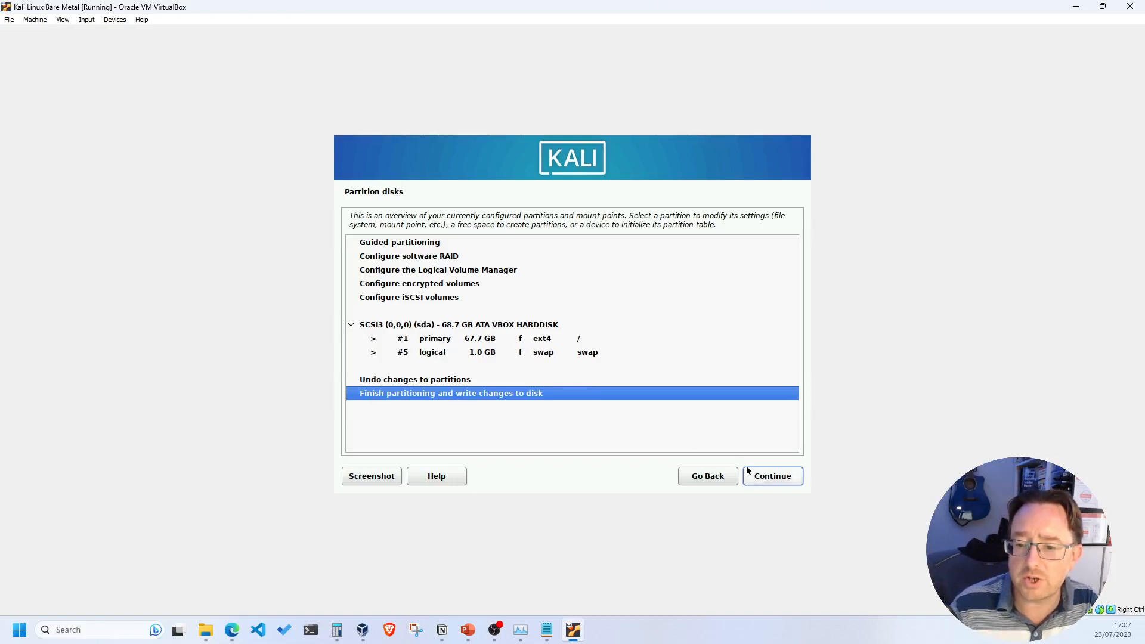
left_click(773, 477)
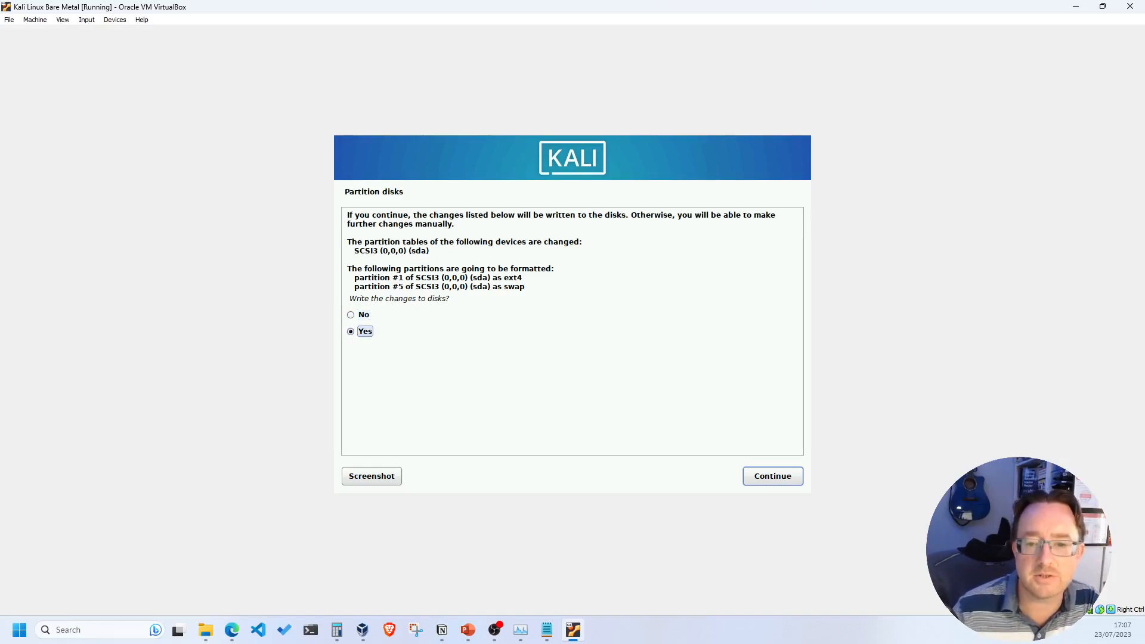
- Confirm writing the partition changes and install the default Xfce desktop and tools
left_click(747, 475)
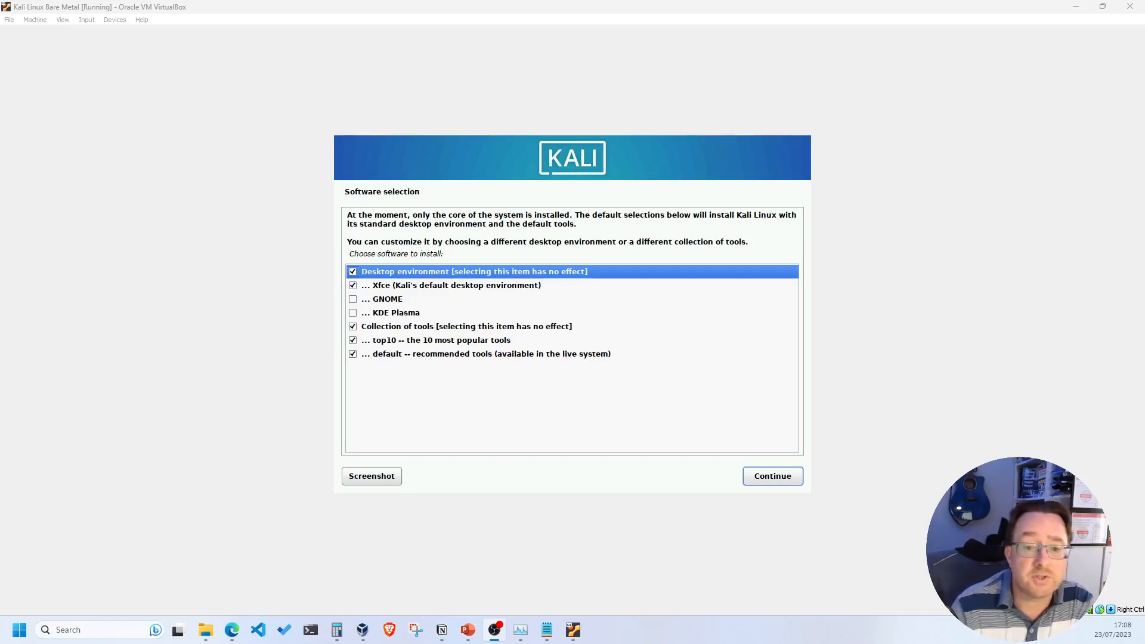
left_click(773, 476)
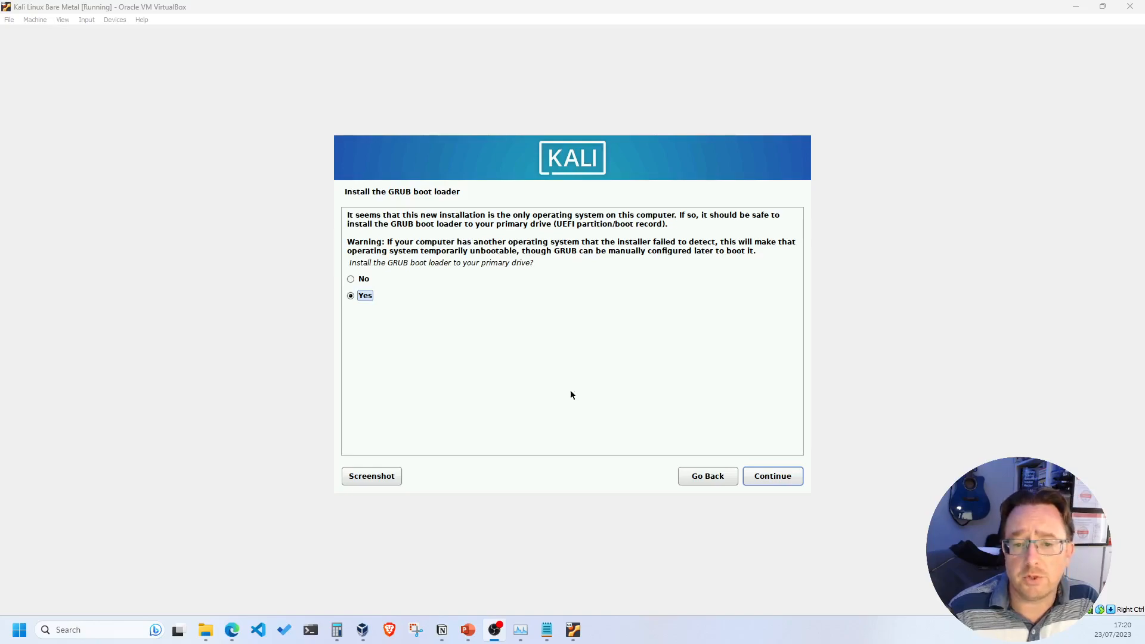
- Install the GRUB boot loader on /dev/sda and finish the installation to reboot
left_click(761, 477)
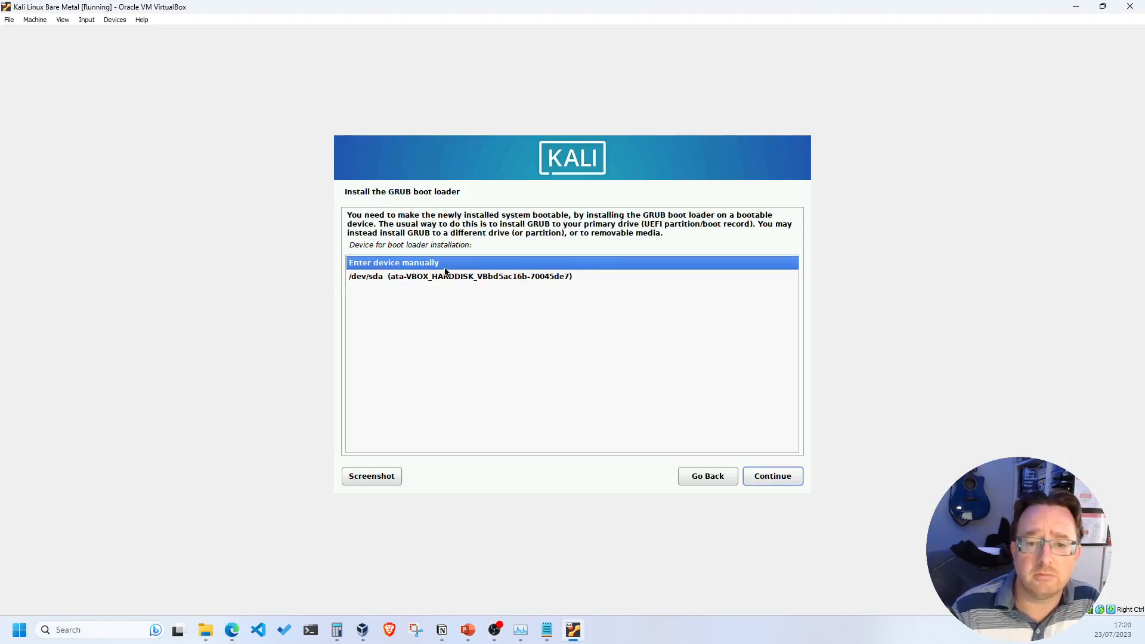
left_click(388, 277)
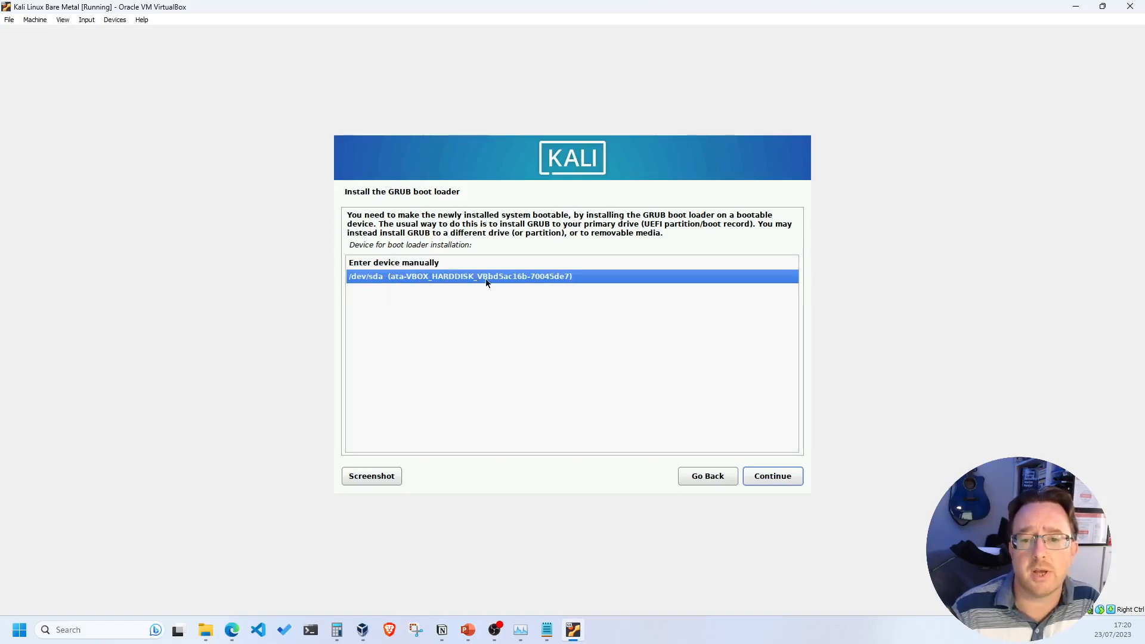
left_click(770, 477)
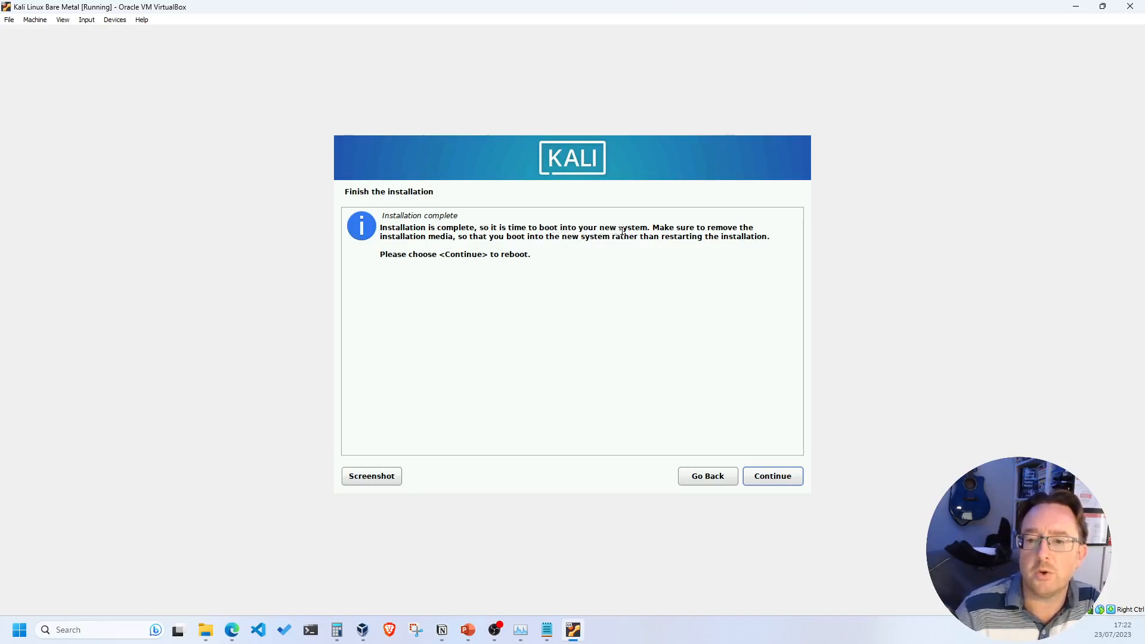
left_click(774, 476)
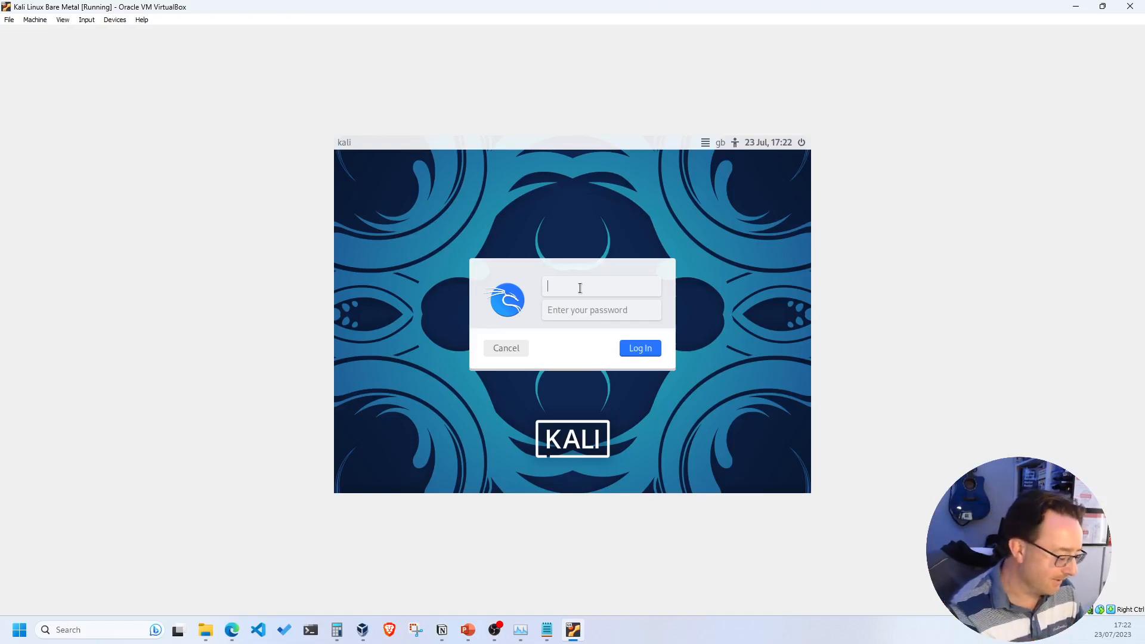
- Log in to Kali with the new user's username and password
type("rich")
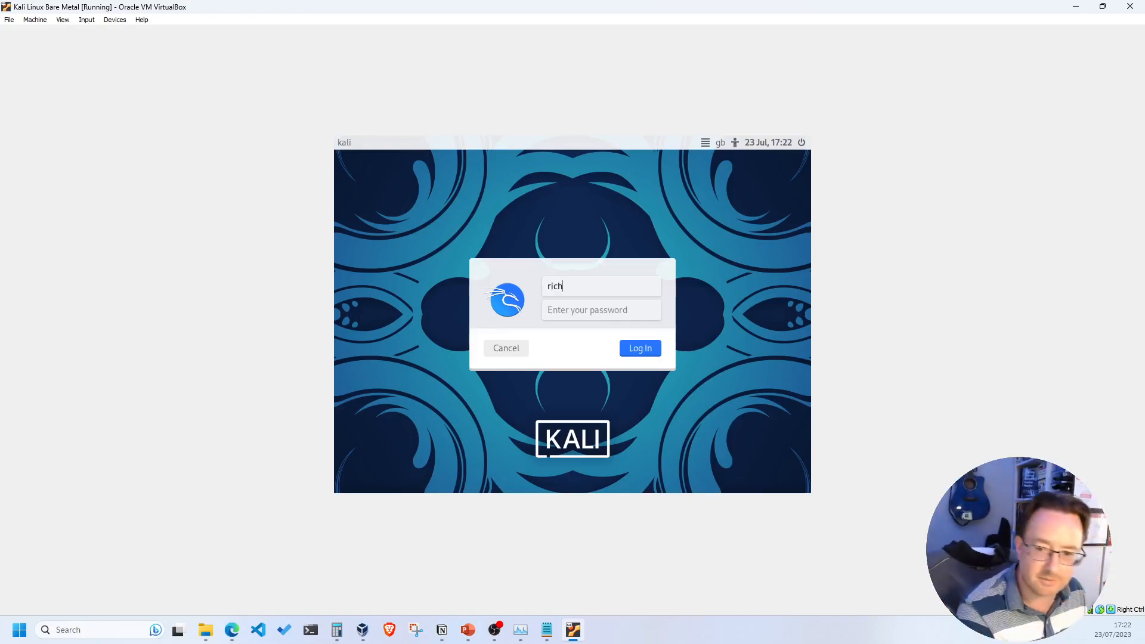
key("Tab")
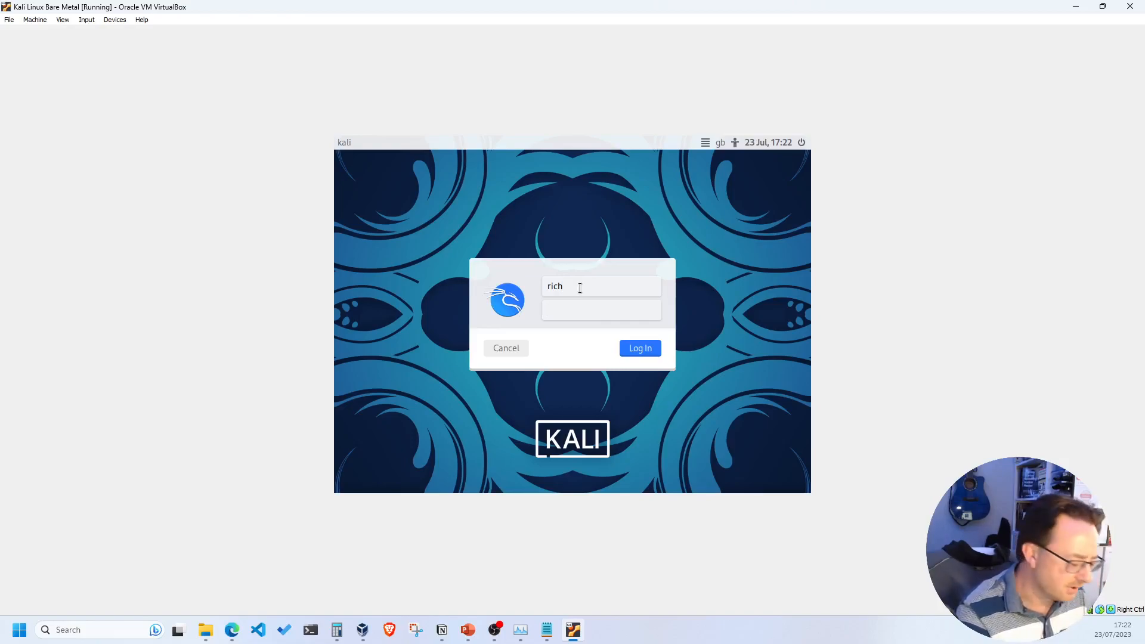
type("••••••••")
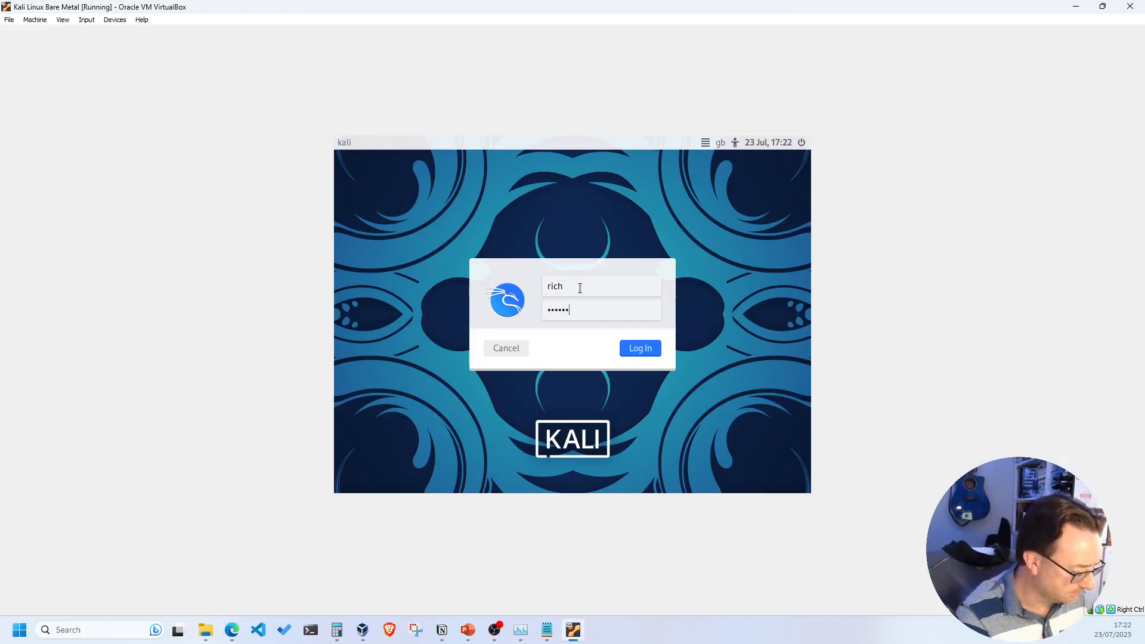
key("Return")
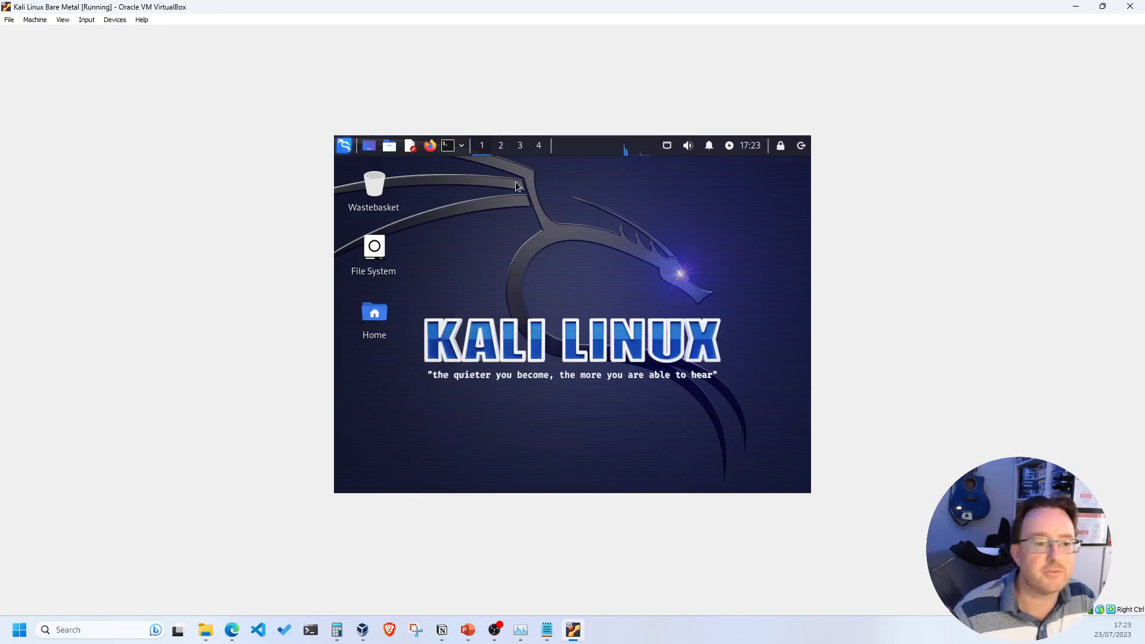
- Turn on View > Auto-resize Guest Display so the Kali desktop fills the window
left_click(66, 20)
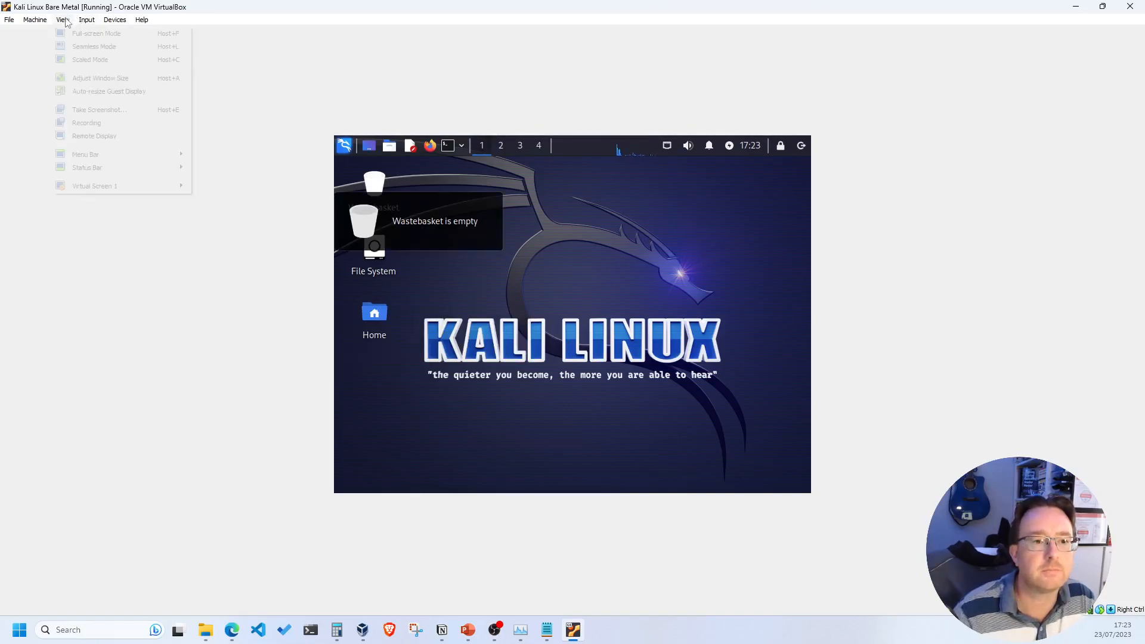
left_click(99, 93)
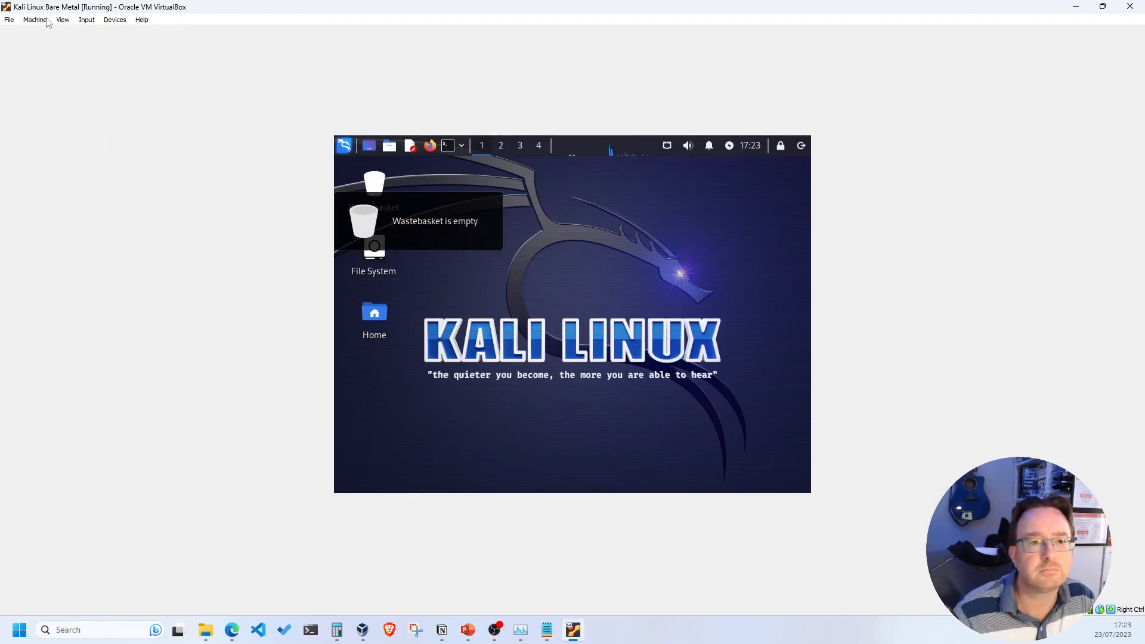
left_click(62, 20)
left_click(94, 94)
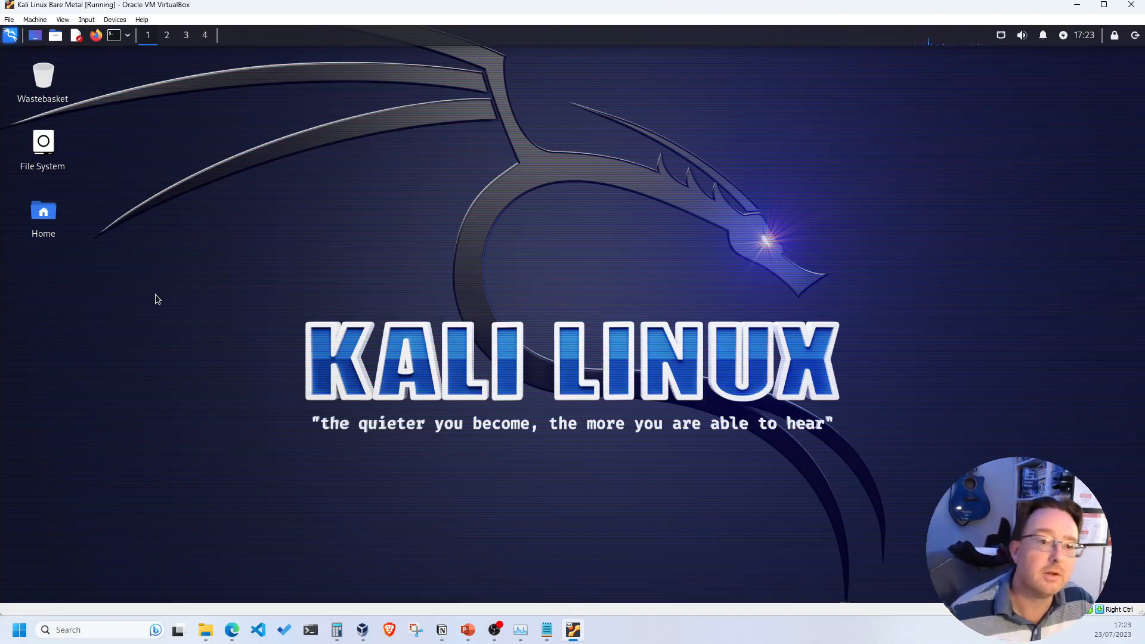
- Open a terminal and run 'sudo apt update && sudo apt upgrade -y', entering the sudo password
left_click(113, 35)
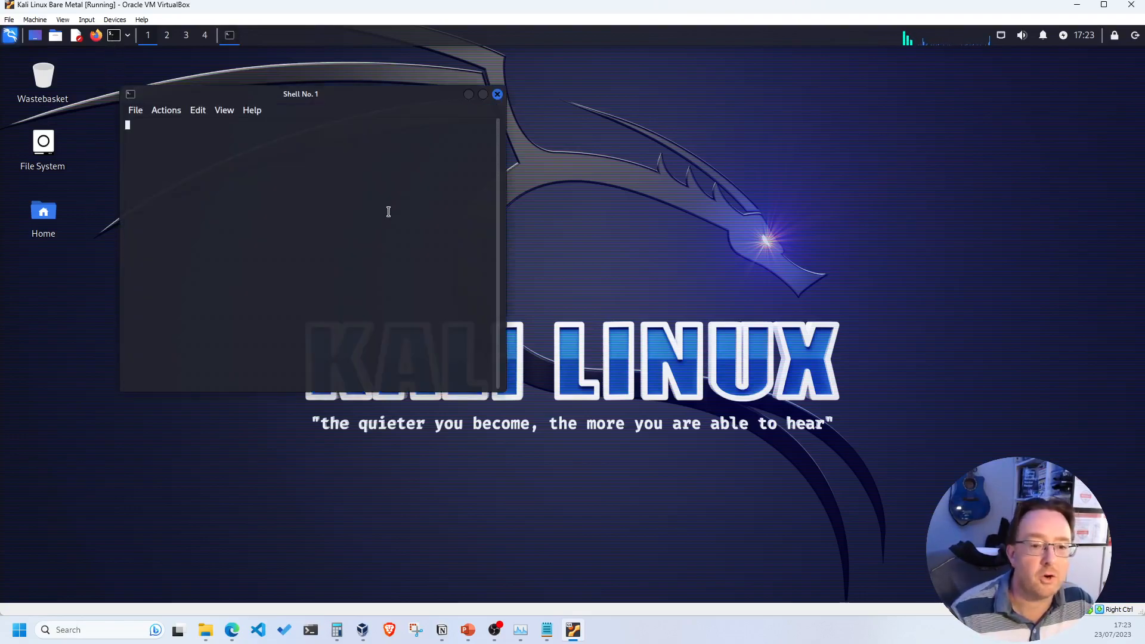
left_click_drag(373, 94, 562, 161)
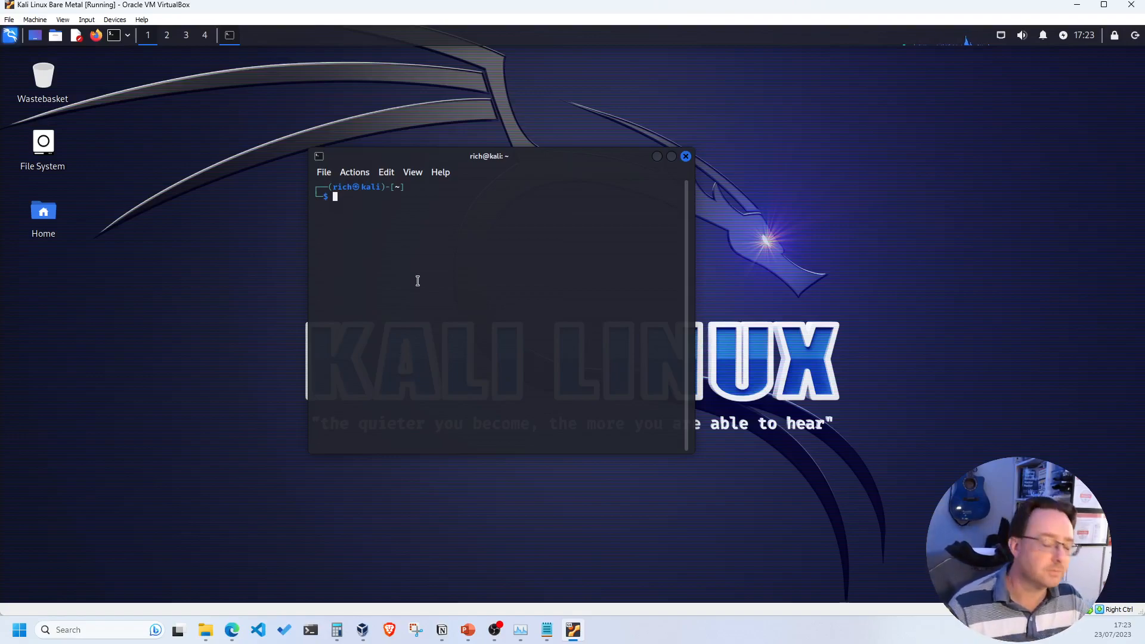
type("sudo ")
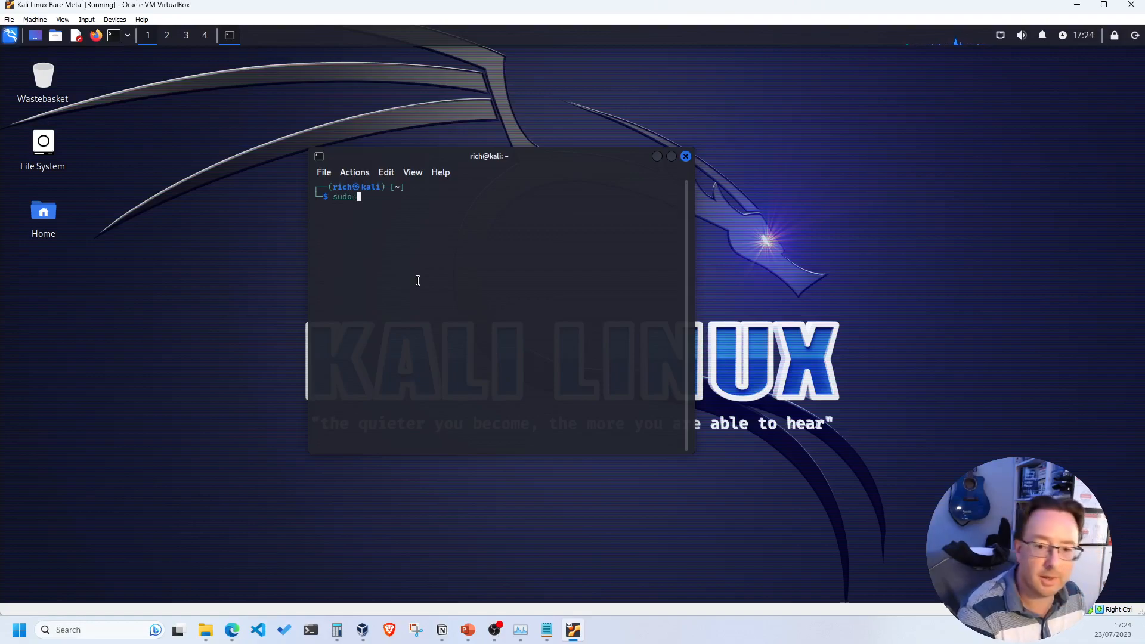
type("apt i")
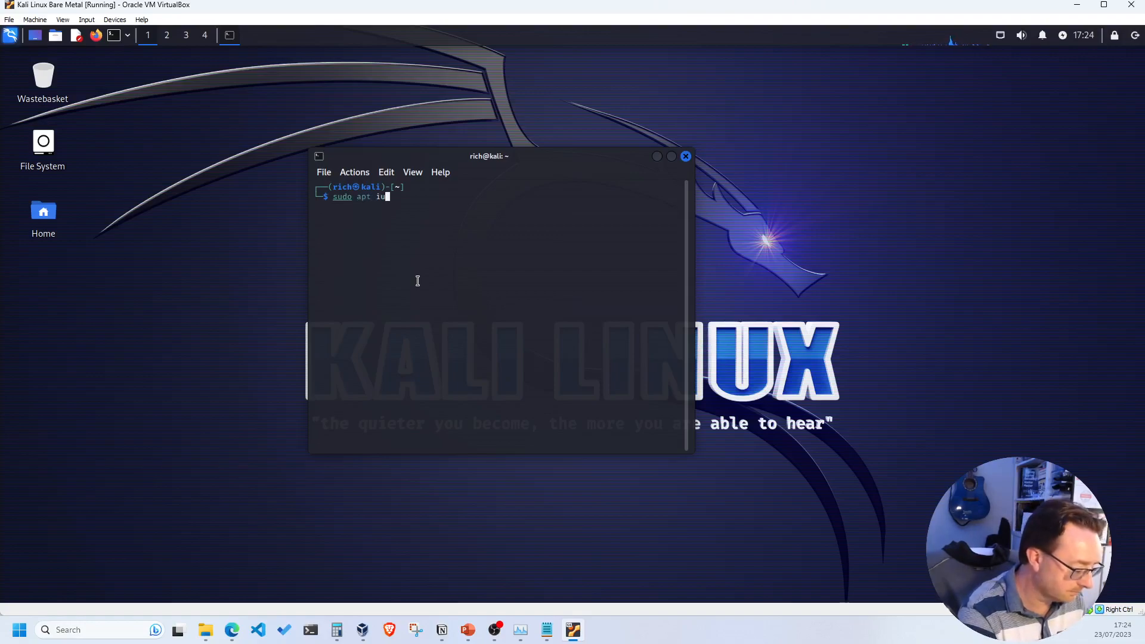
key("BackSpace")
type("upda")
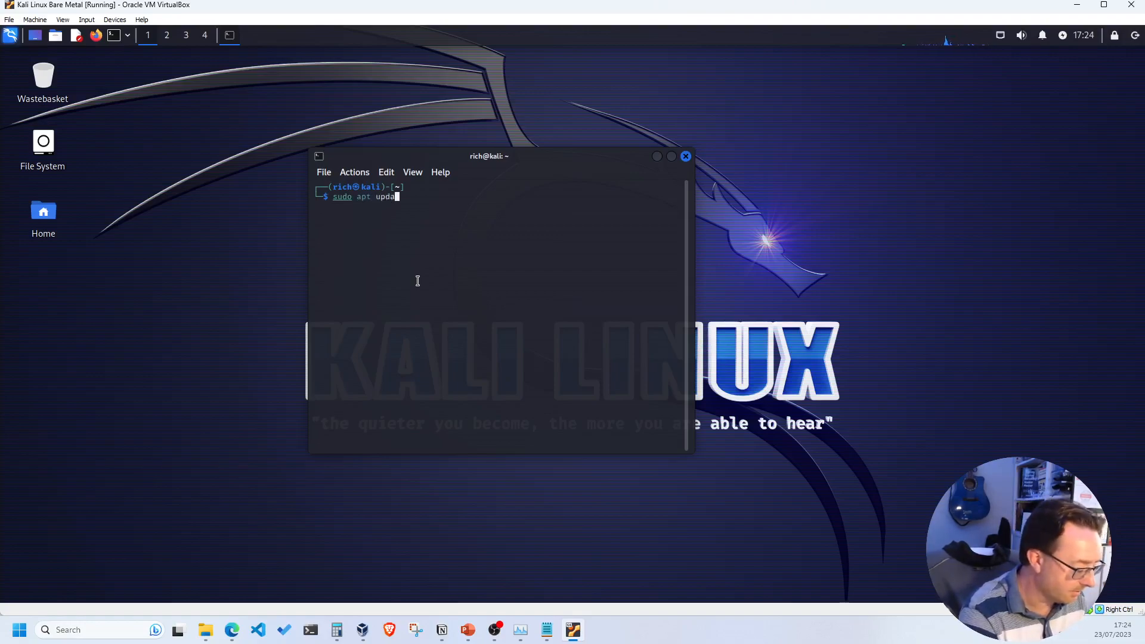
type("te && ")
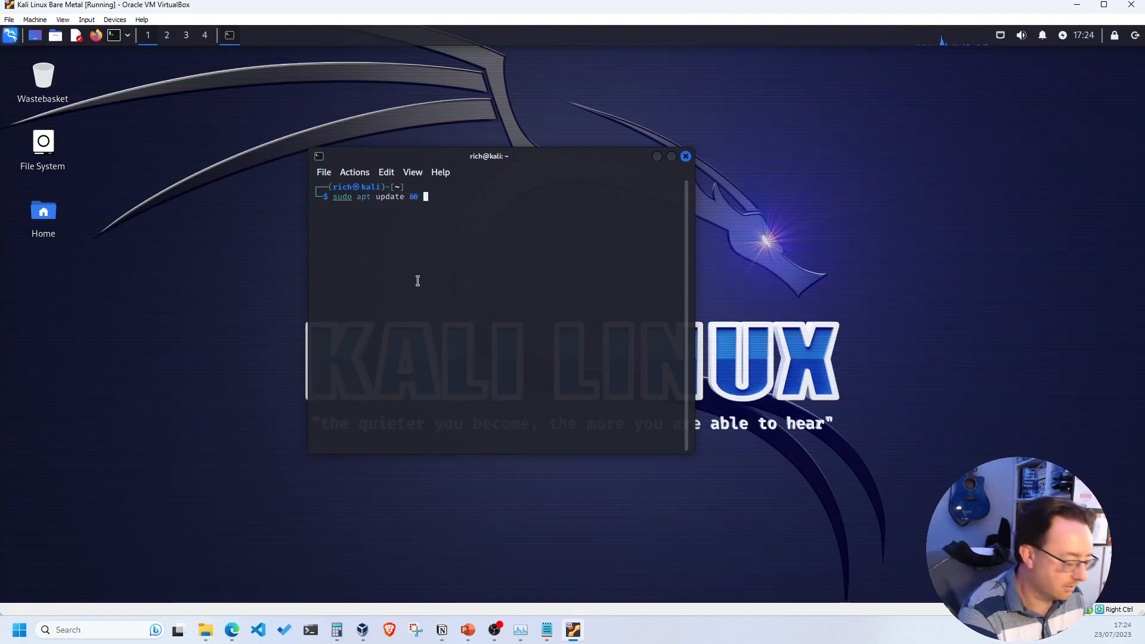
type("sudo apt ")
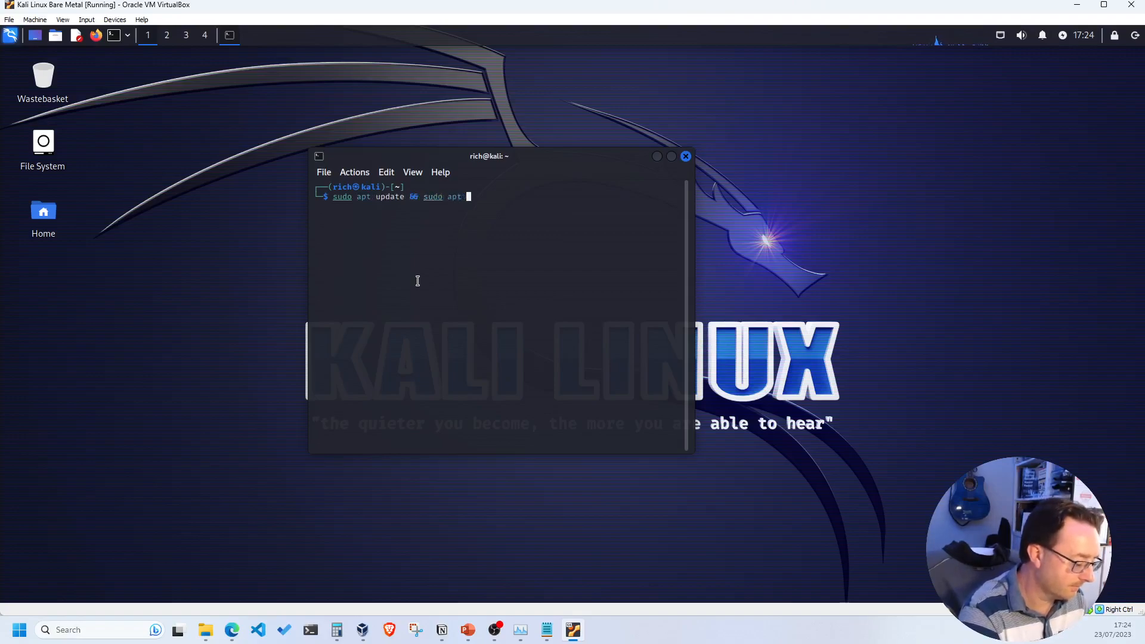
type("upgrade -y")
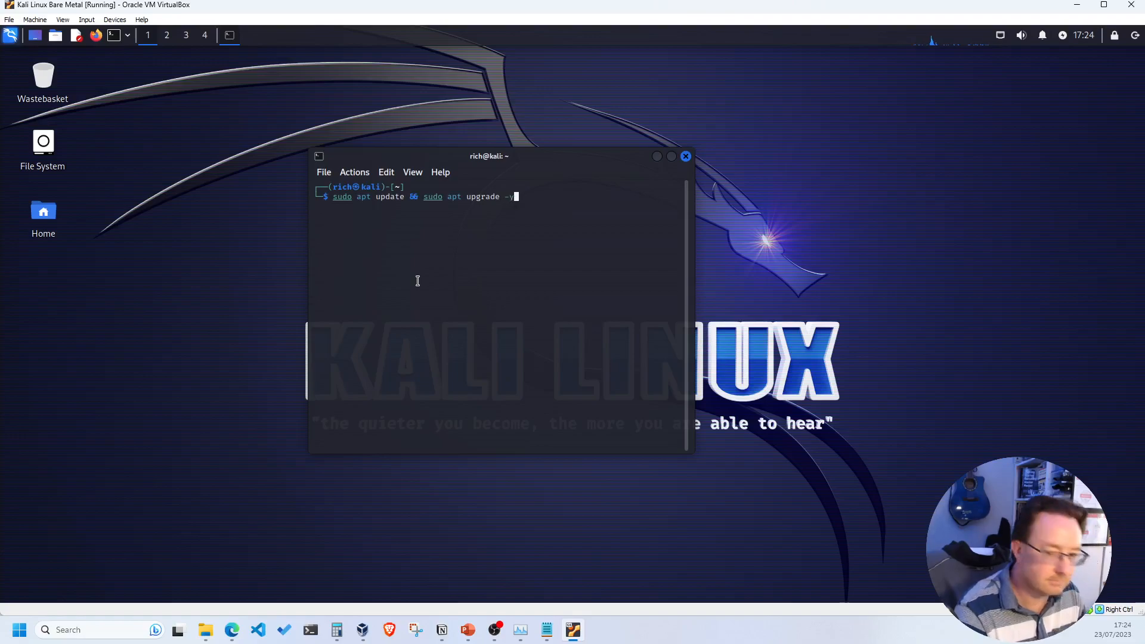
key("Return")
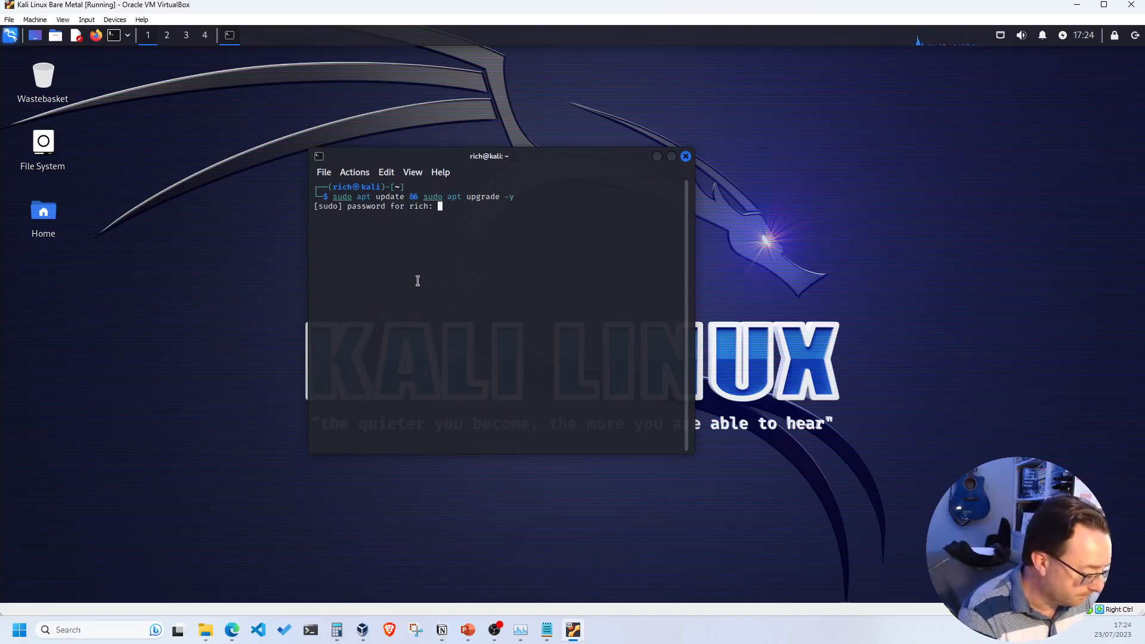
key("Return")
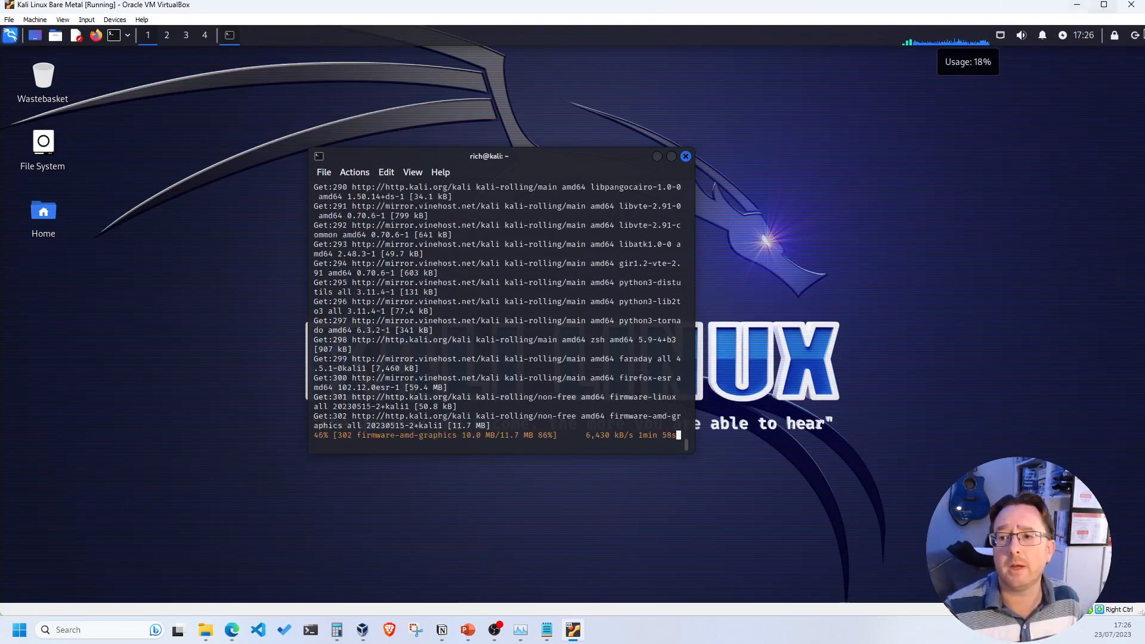
- Minimise the Kali VM window and open the Kali Linux Bare Metal tools menu in the Manager
left_click(1083, 6)
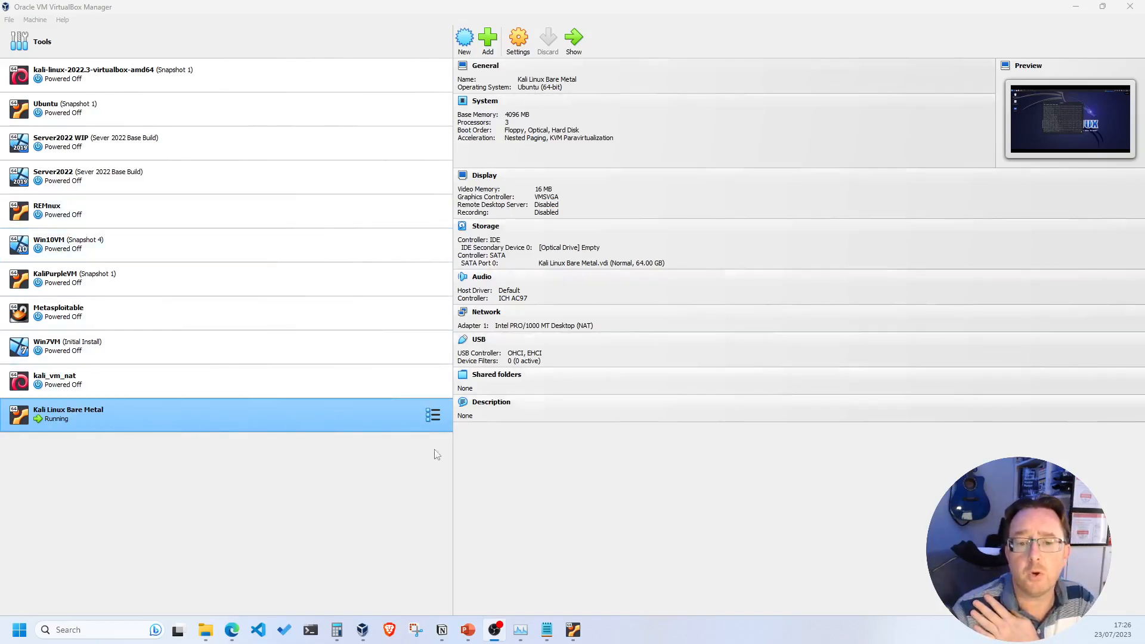
left_click(433, 415)
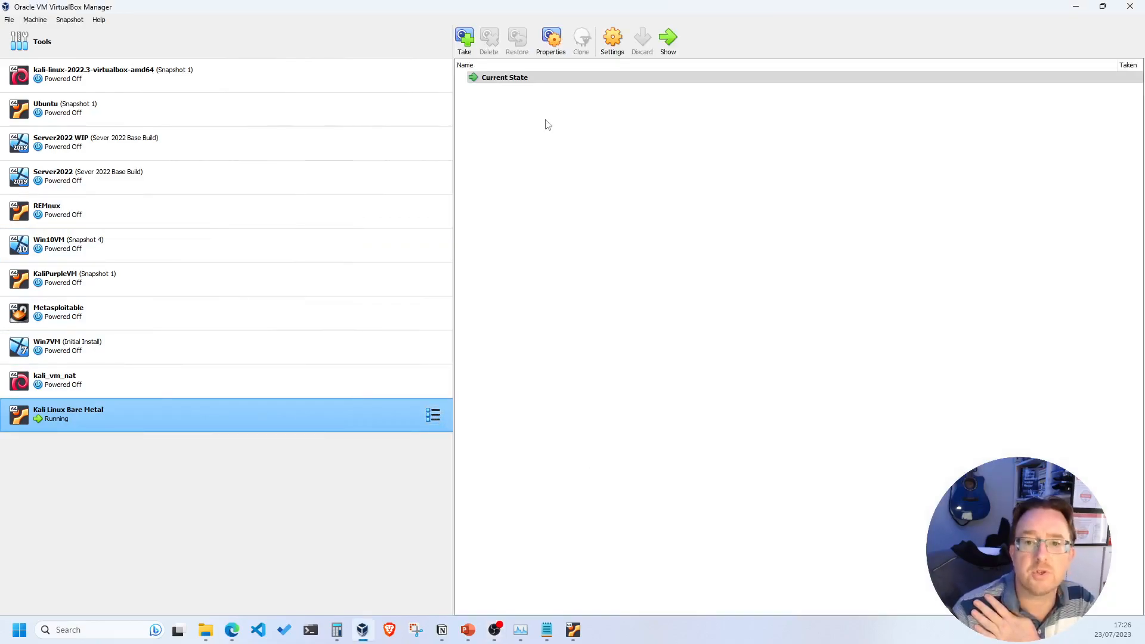
- Take 'Snapshot 1' with the description 'Fresh install, full update 23/07/2023'
left_click(466, 39)
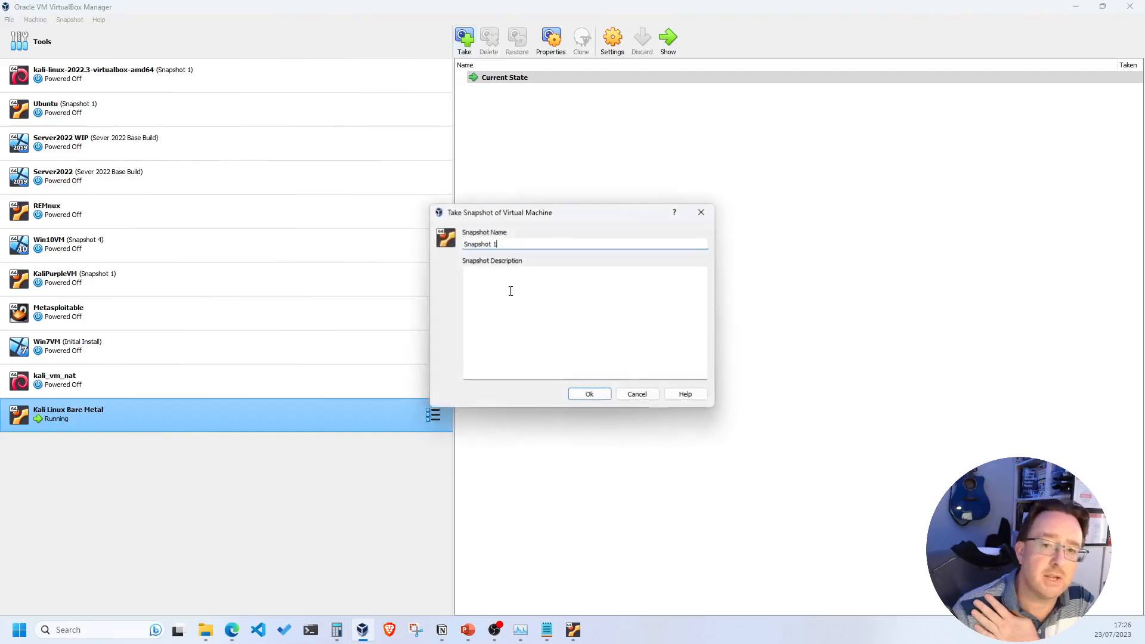
left_click(511, 280)
type("F")
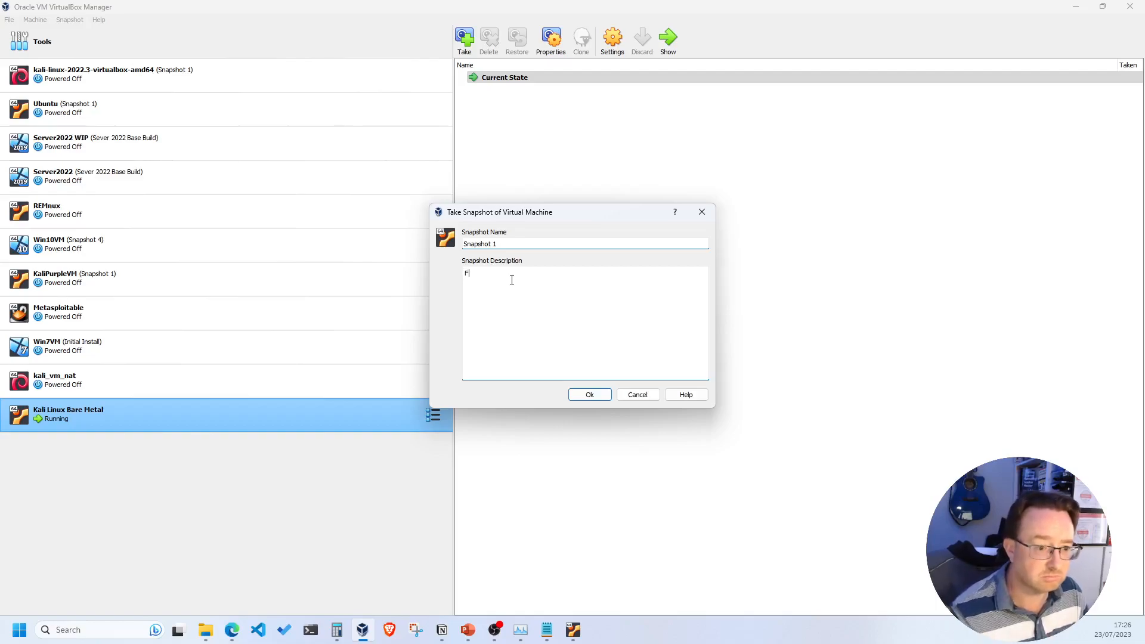
type("resh ")
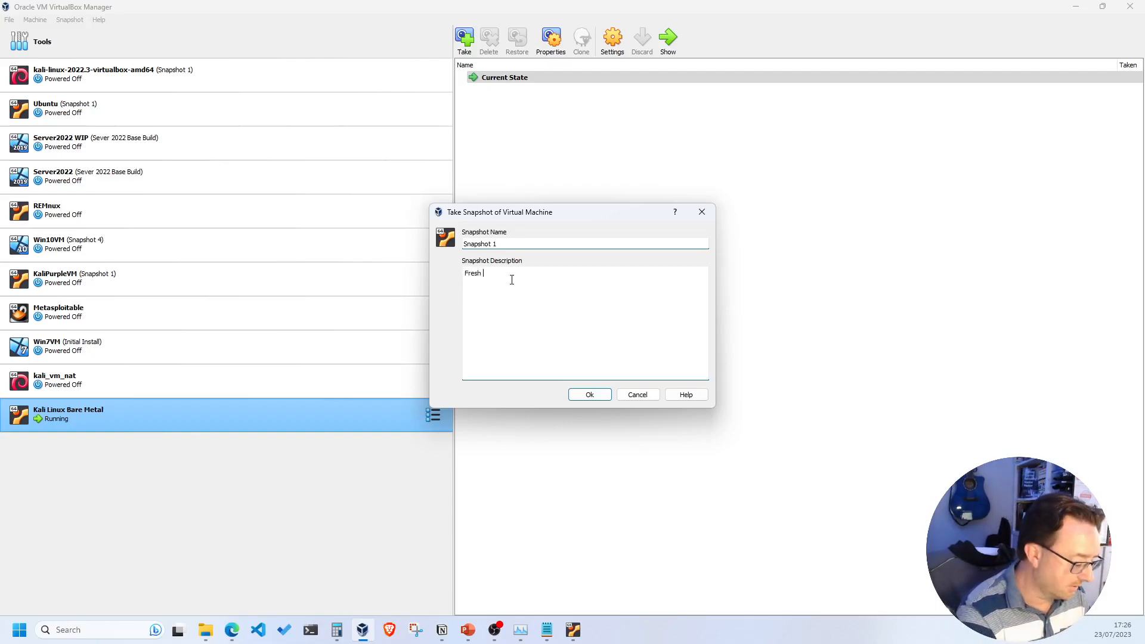
type("install,")
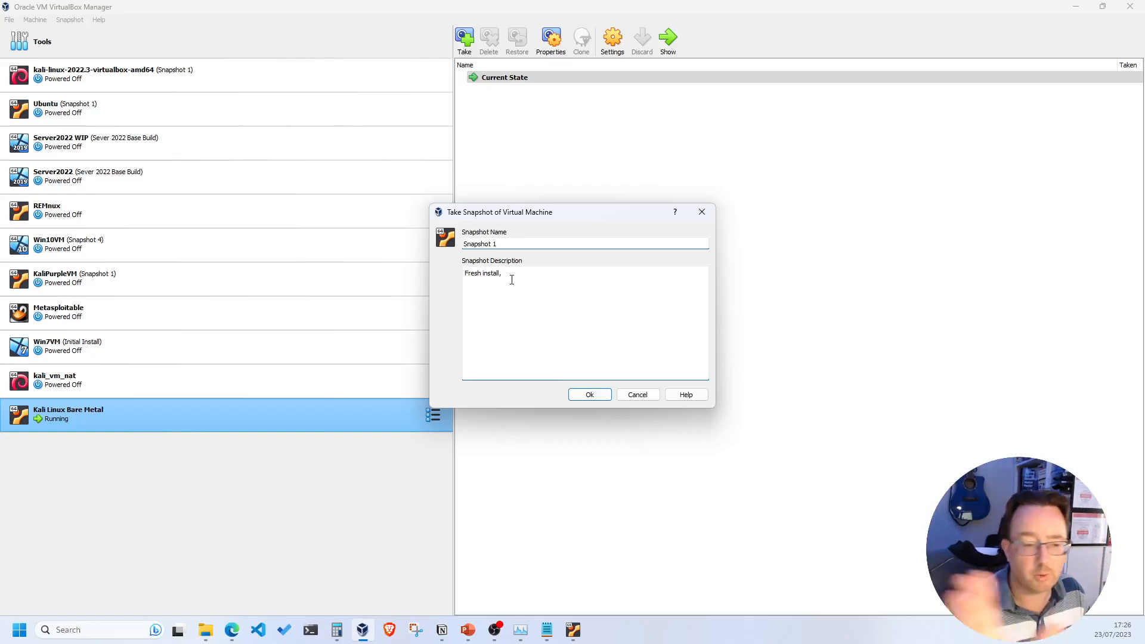
type("full update")
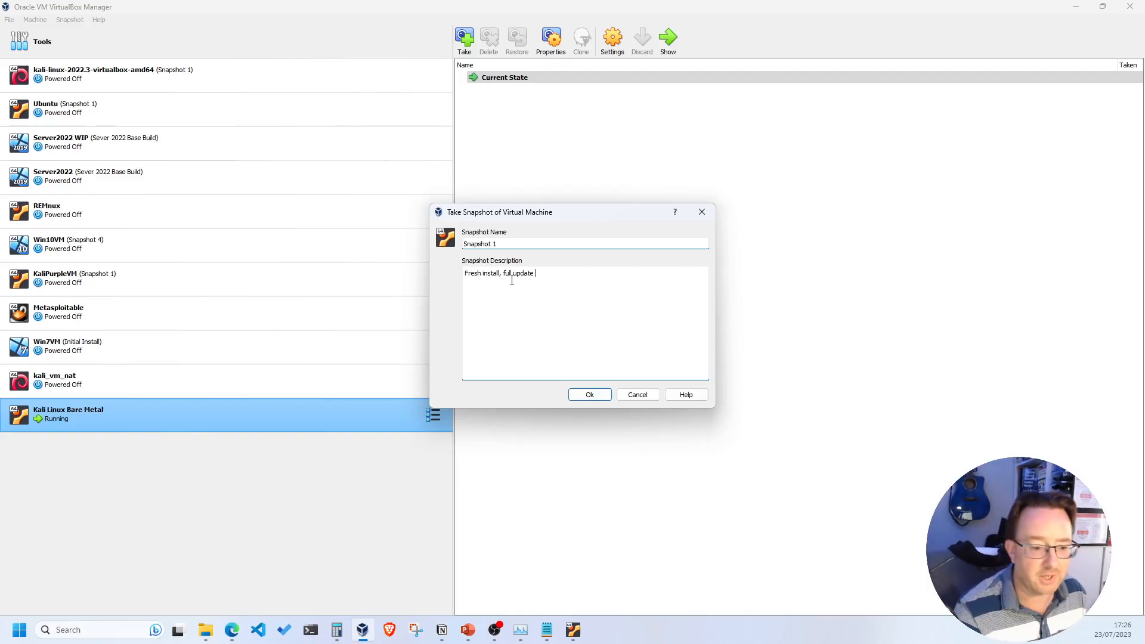
type(" 23/07/2023")
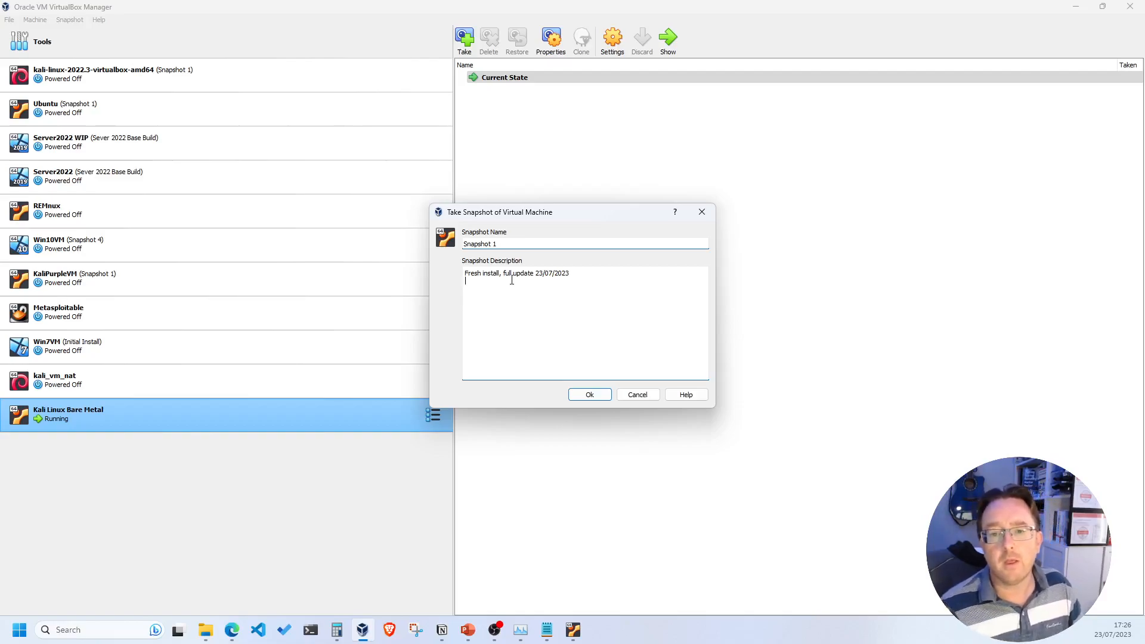
key("Return")
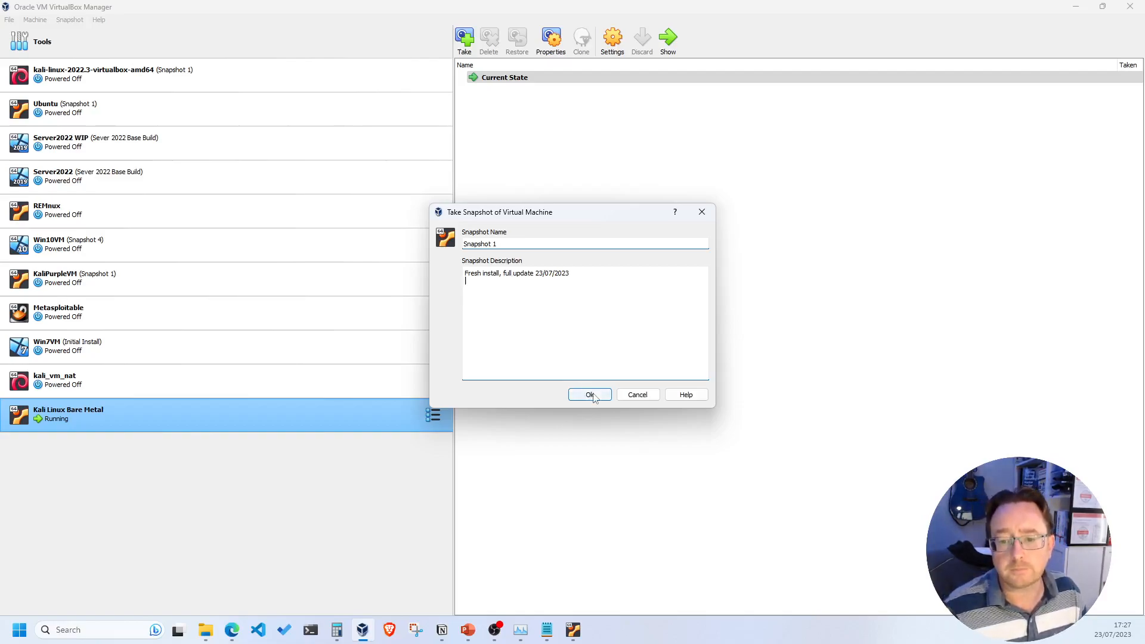
left_click(590, 395)
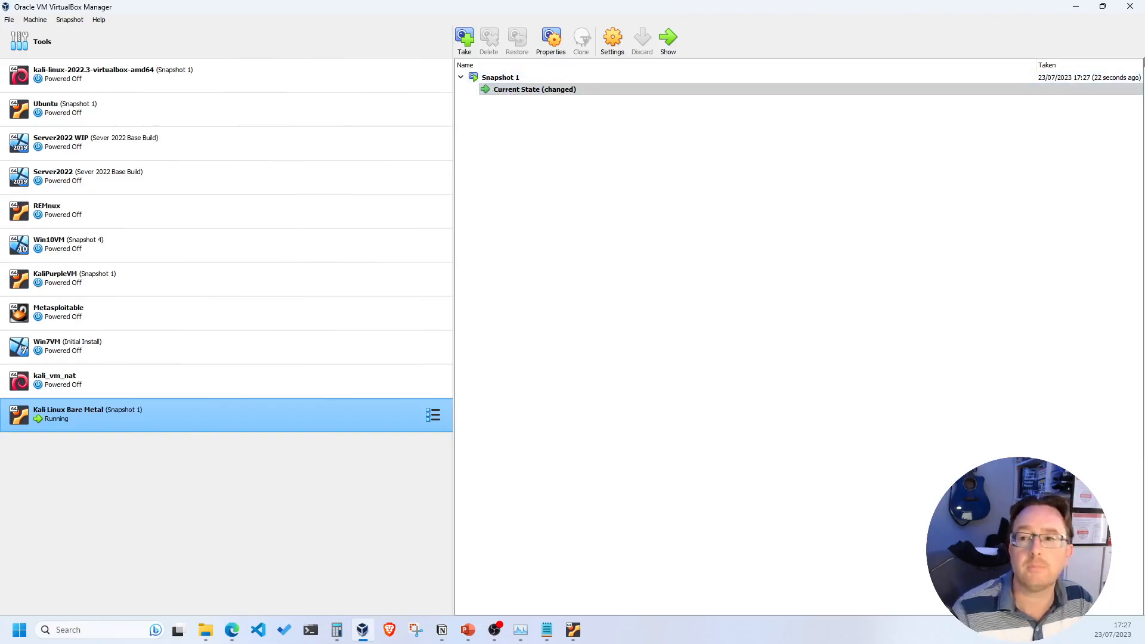
- Bring the running Kali VM window back to the front once the snapshot finishes
left_click(573, 630)
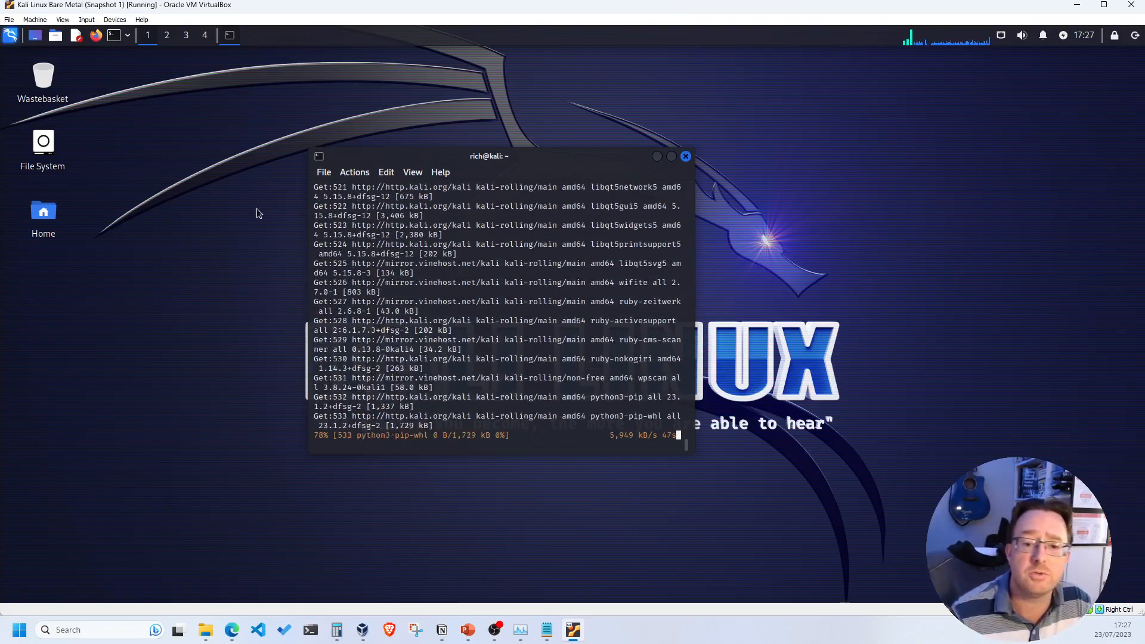
left_click(12, 36)
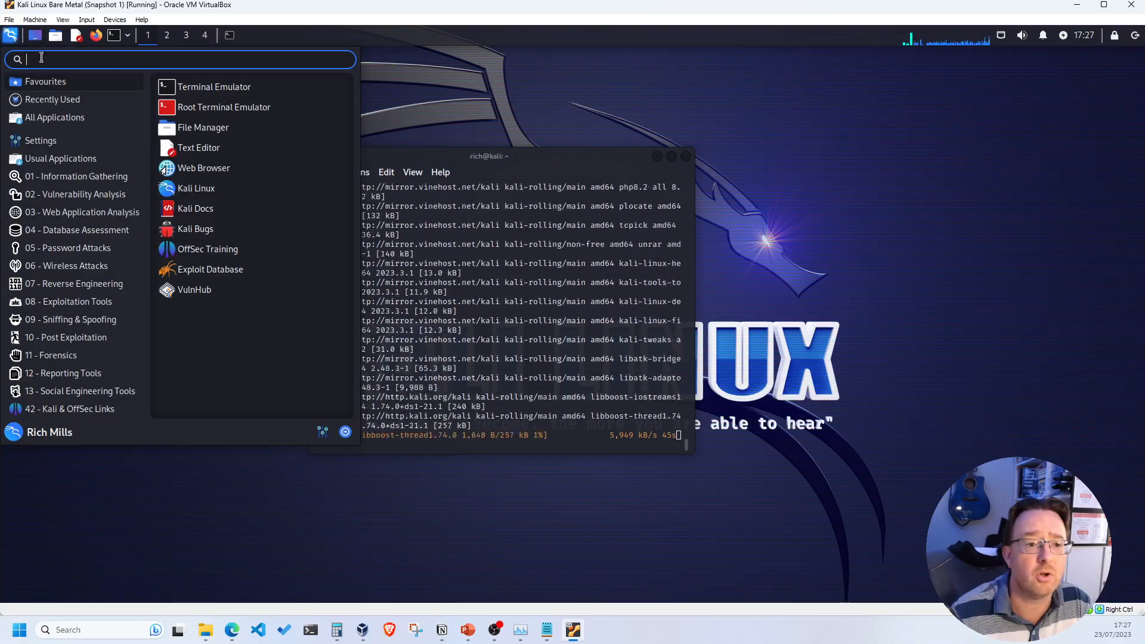
mouse_move(62, 121)
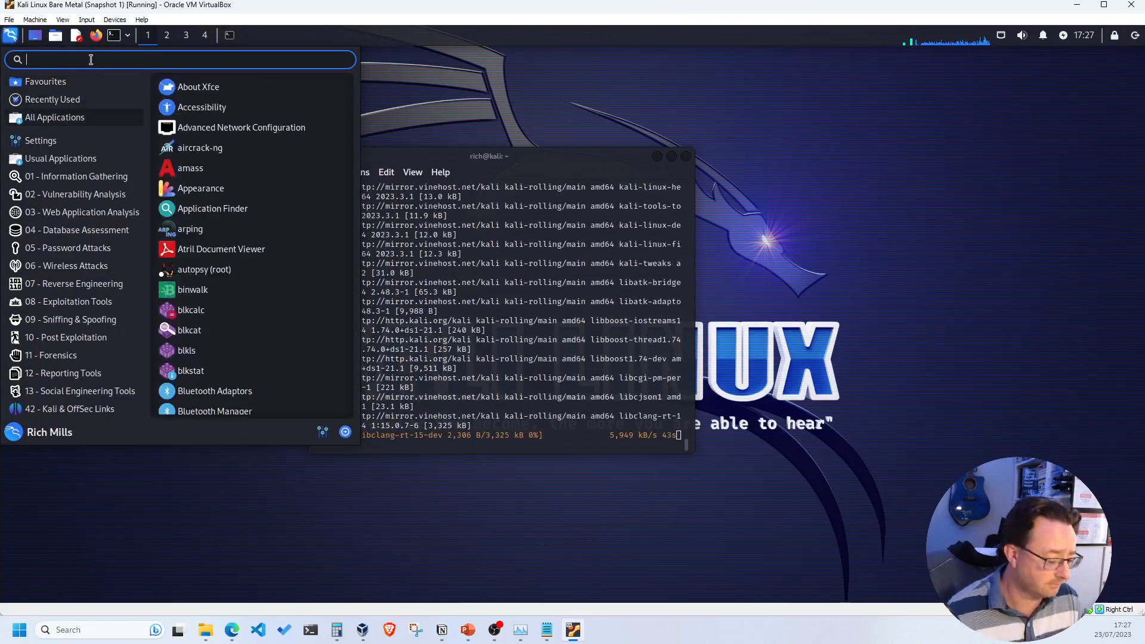
type("libre")
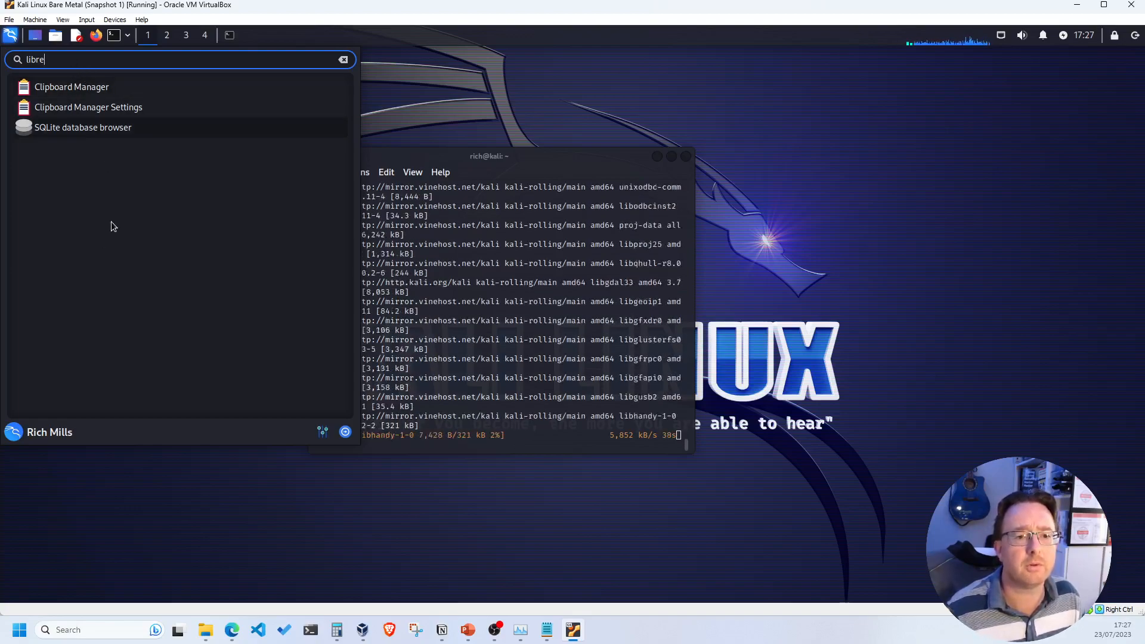
left_click(389, 98)
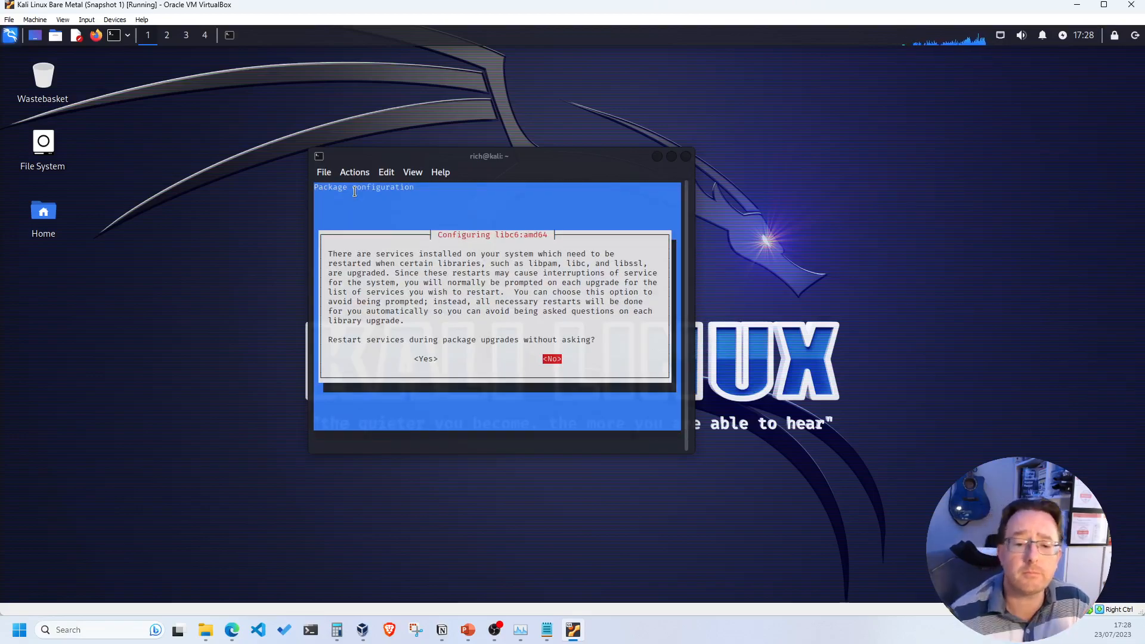
- Answer <Yes> in the debconf prompt so services restart automatically during upgrades
left_click(459, 323)
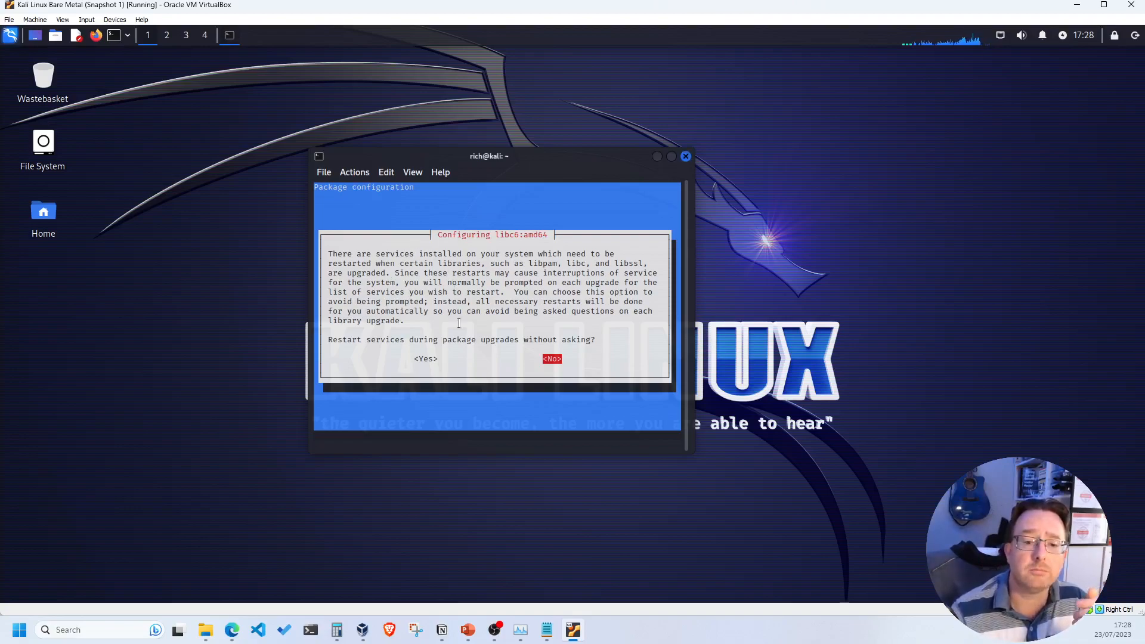
key("Left")
key("Return")
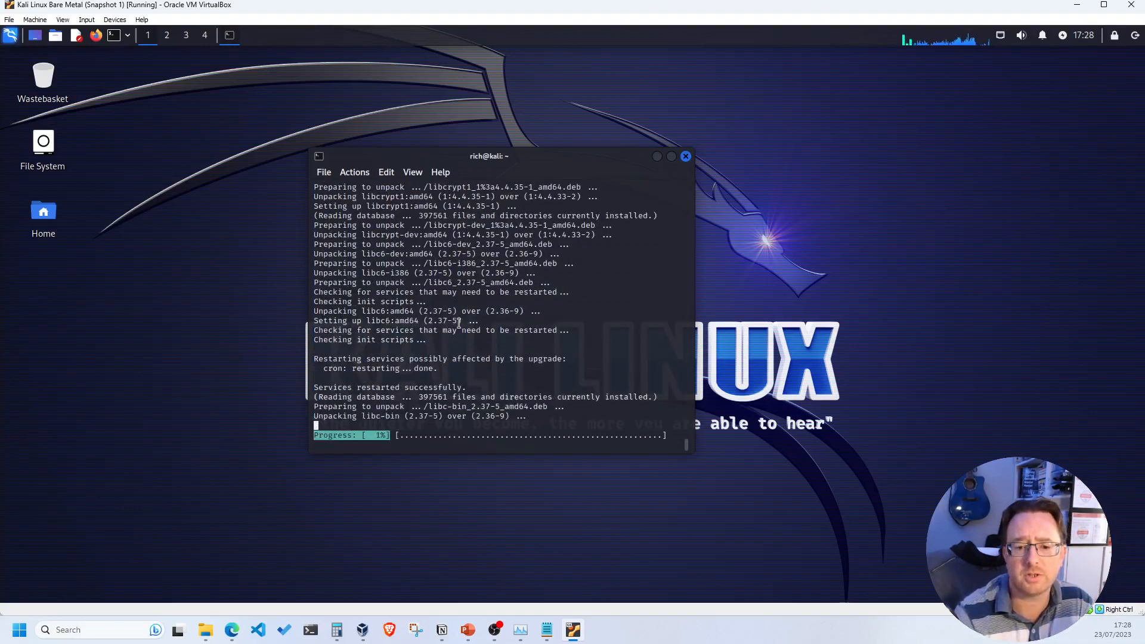